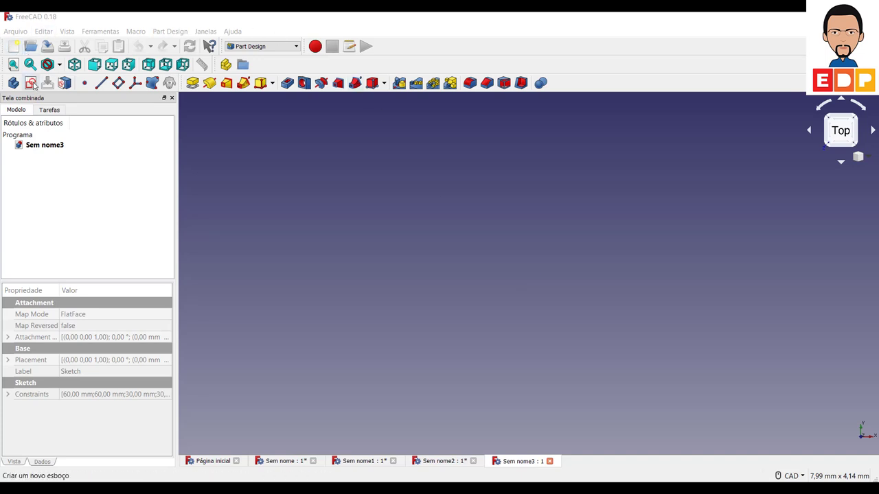
Create a new sketch on the XY plane.
{"action": "left_click", "coordinate": [31, 82]}
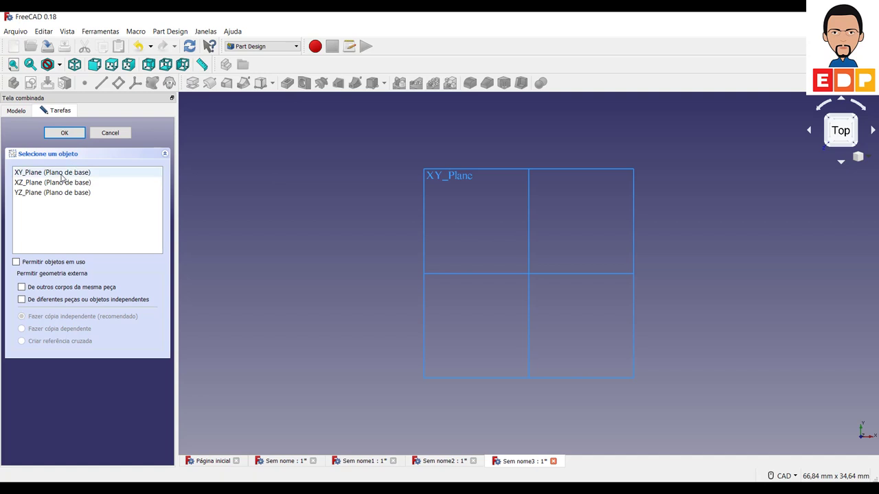
{"action": "left_click", "coordinate": [64, 174]}
{"action": "left_click", "coordinate": [79, 135]}
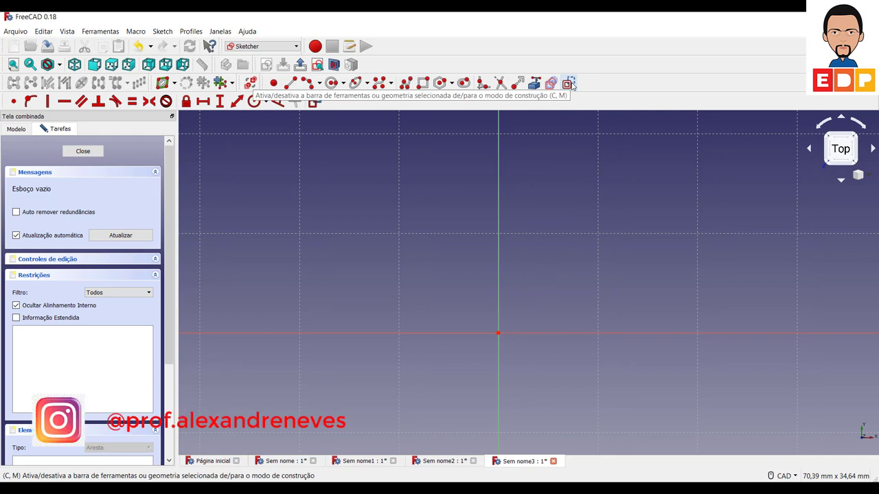
Draw a rectangle enclosing the sketch origin.
{"action": "left_click", "coordinate": [423, 83]}
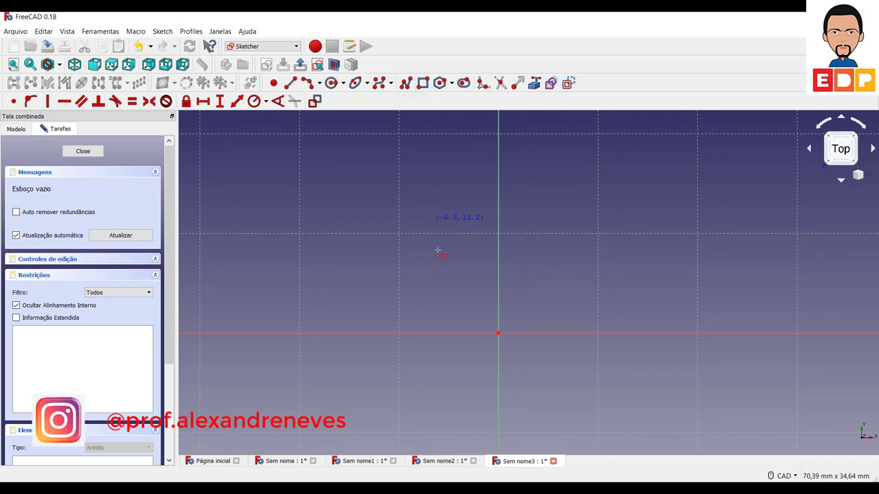
{"action": "left_click", "coordinate": [305, 166]}
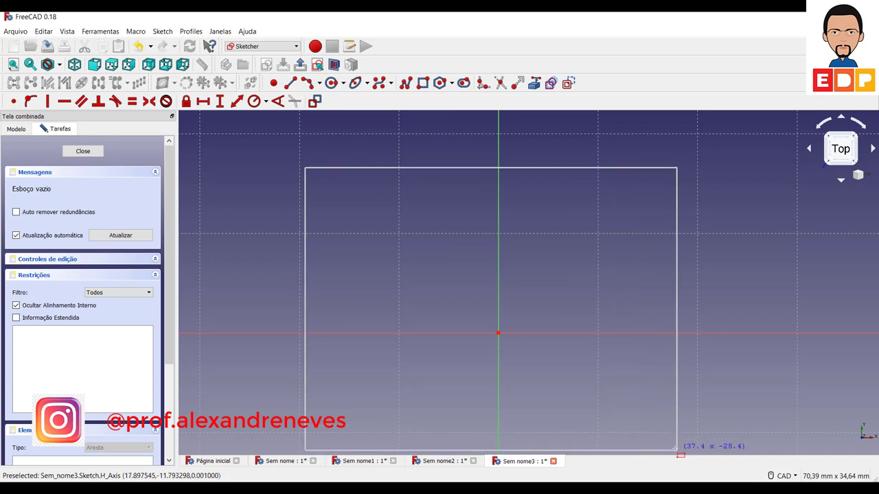
{"action": "middle_click_drag", "start_coordinate": [676, 439], "coordinate": [691, 366]}
{"action": "left_click", "coordinate": [690, 424]}
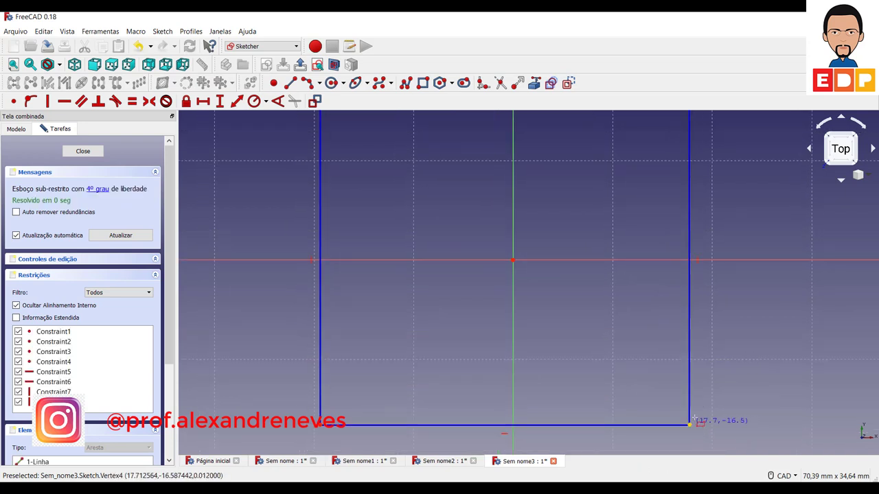
{"action": "scroll", "coordinate": [256, 229], "scroll_direction": "down", "scroll_amount": 2}
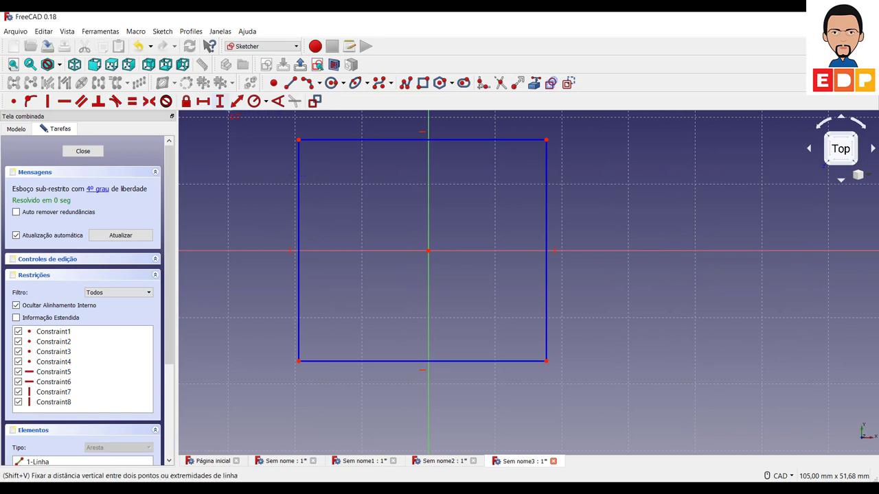
Dimension the rectangle's left edge height and bottom edge width to 60 mm each.
{"action": "left_click", "coordinate": [219, 102]}
{"action": "left_click", "coordinate": [298, 225]}
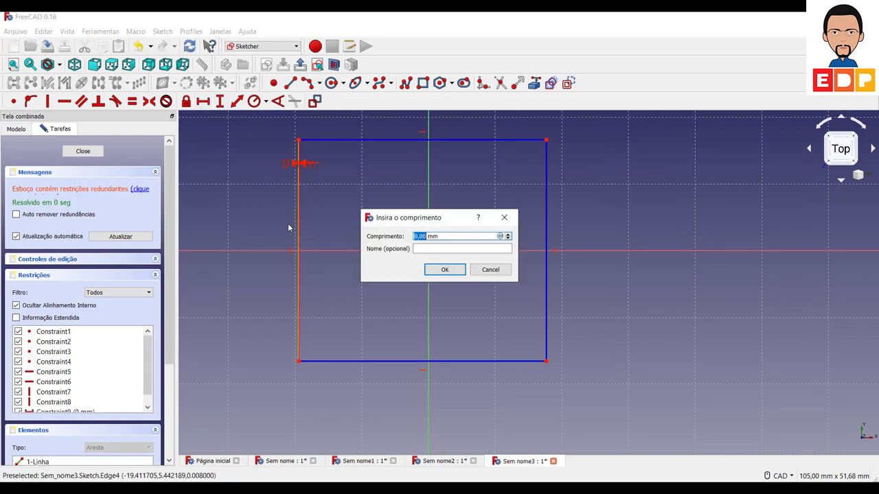
{"action": "left_click", "coordinate": [488, 270]}
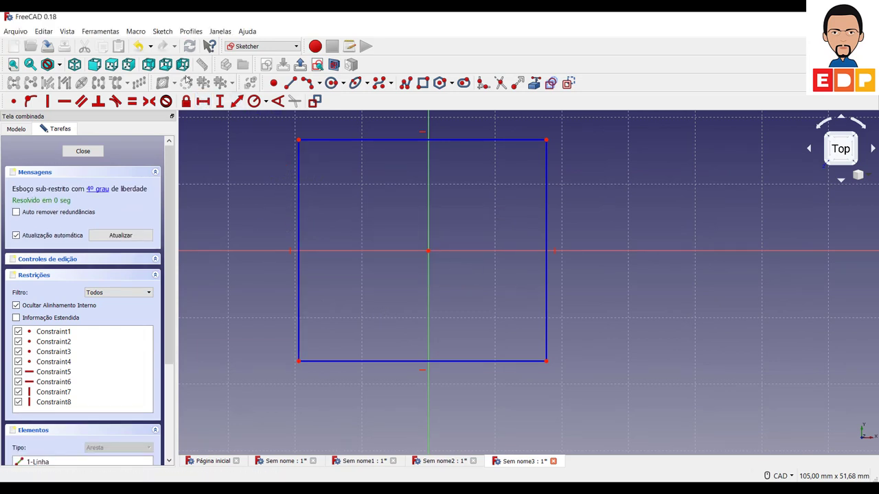
{"action": "left_click", "coordinate": [238, 103]}
{"action": "left_click", "coordinate": [298, 265]}
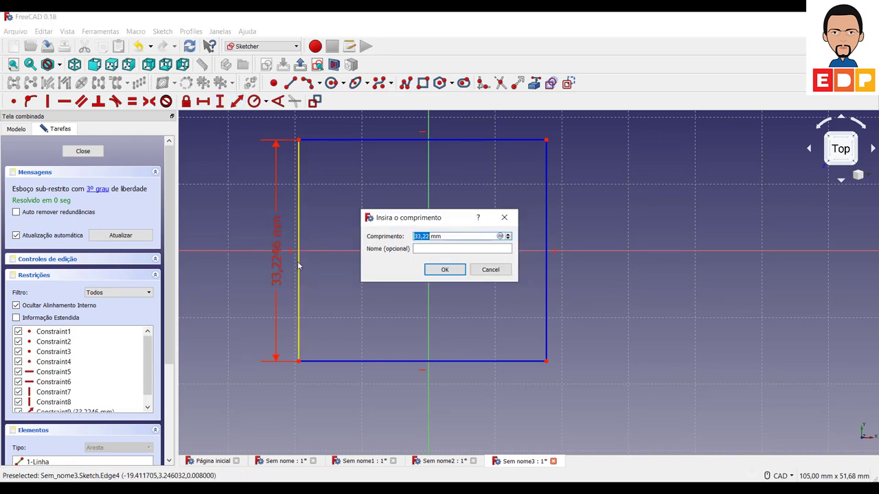
{"action": "key", "text": "Return"}
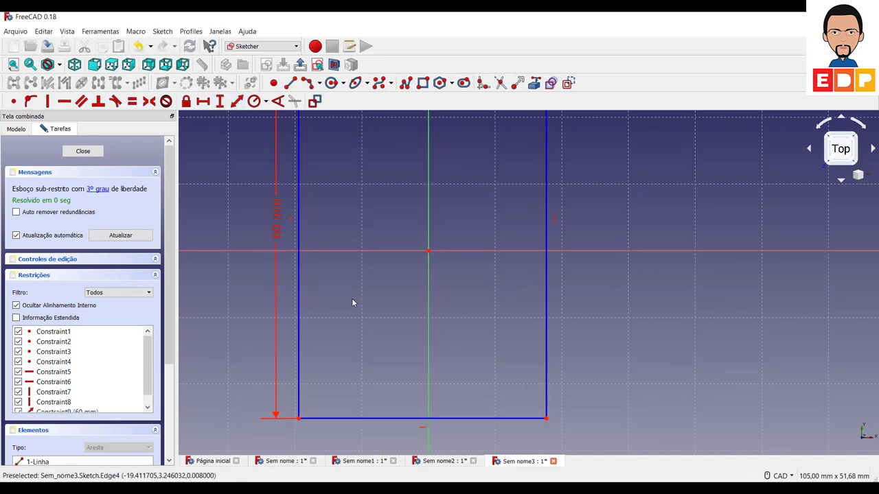
{"action": "left_click", "coordinate": [404, 418]}
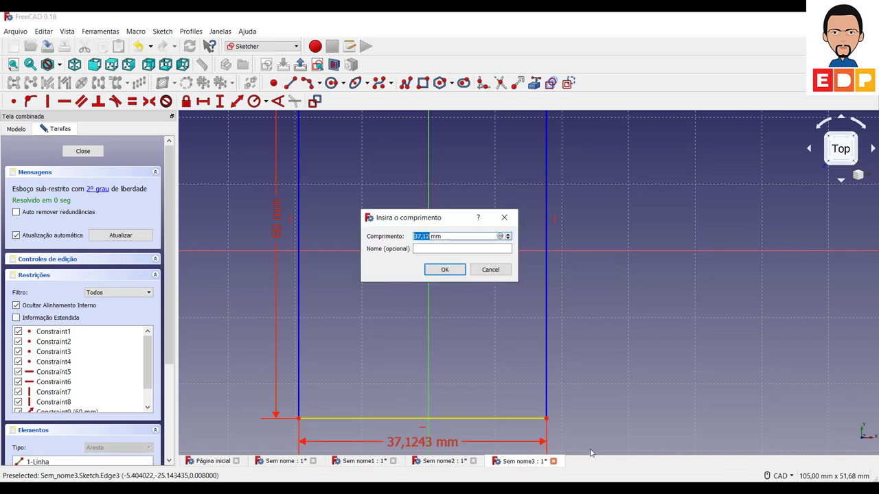
{"action": "key", "text": "Return"}
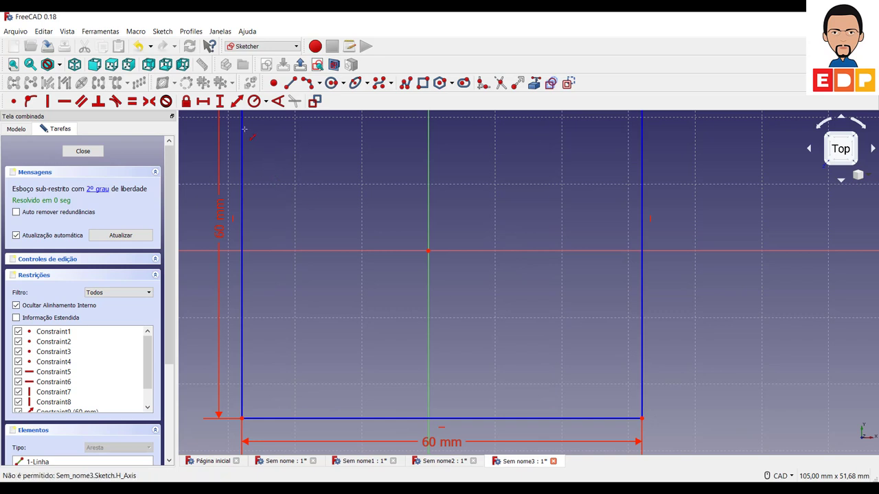
Set 30 mm distances from the origin to the bottom and left edges.
{"action": "left_click", "coordinate": [220, 101]}
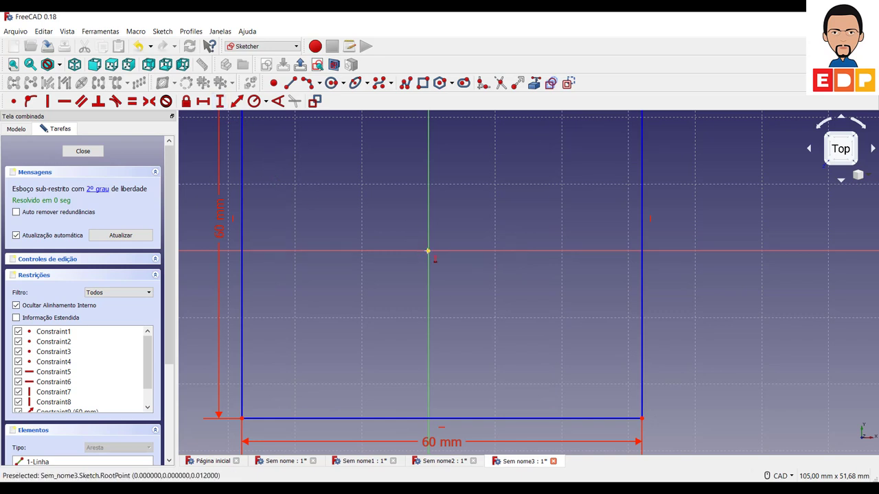
{"action": "left_click", "coordinate": [639, 417]}
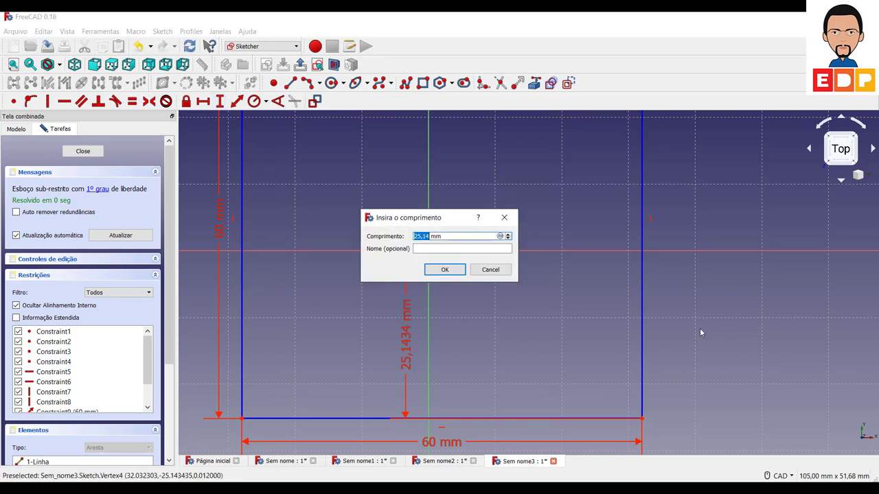
{"action": "type", "text": "30"}
{"action": "key", "text": "Return"}
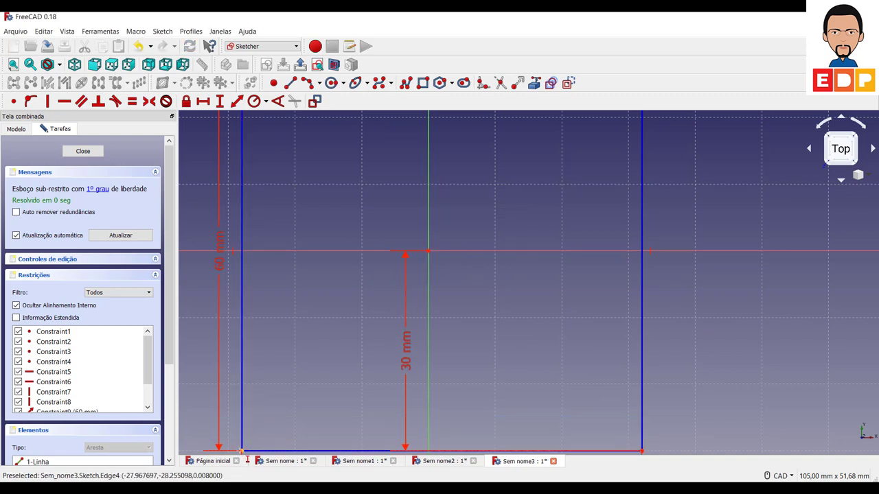
{"action": "left_click", "coordinate": [241, 452]}
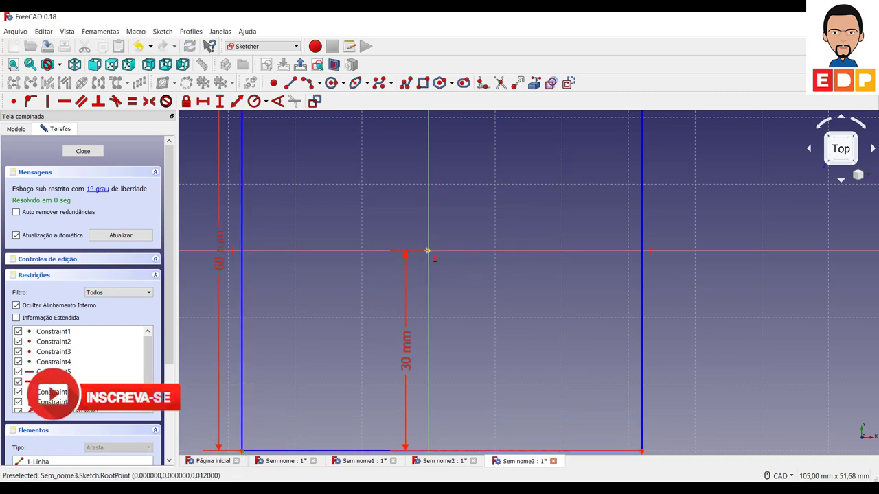
{"action": "left_click", "coordinate": [428, 251]}
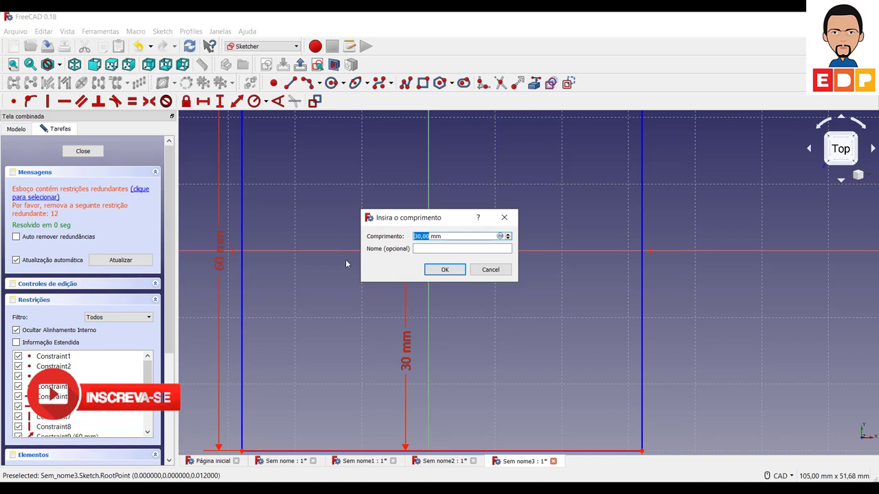
{"action": "left_click", "coordinate": [490, 269]}
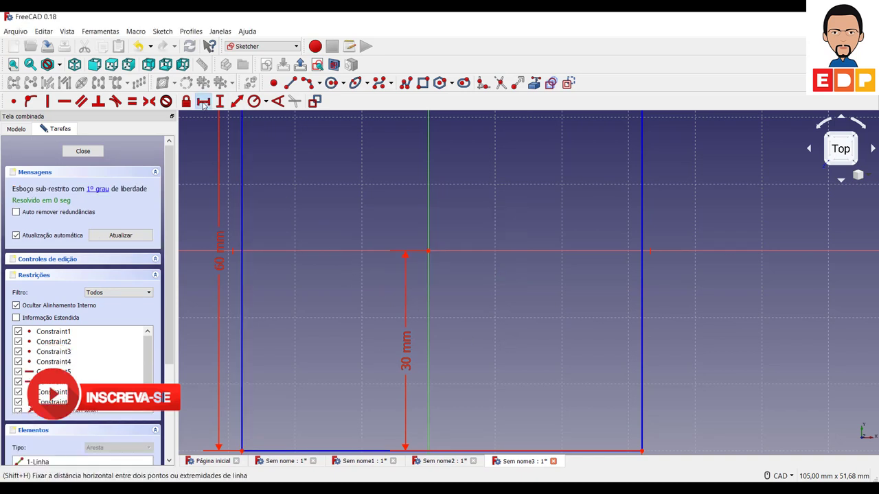
{"action": "left_click", "coordinate": [241, 451]}
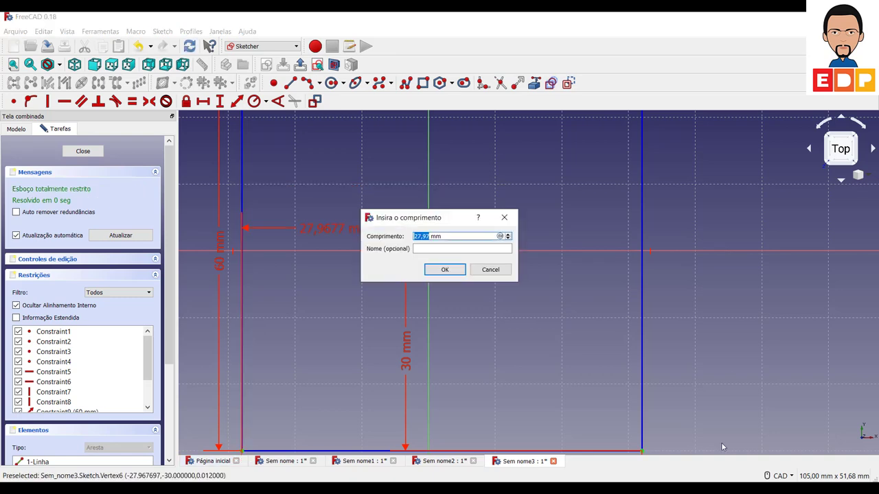
{"action": "type", "text": "0"}
{"action": "key", "text": "Return"}
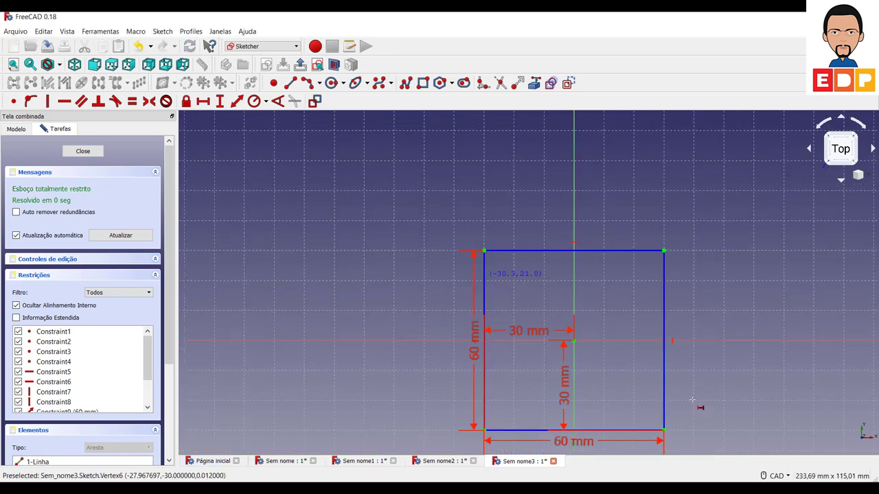
Move the two 30 mm dimension labels outside the square.
{"action": "scroll", "coordinate": [695, 408], "scroll_direction": "down", "scroll_amount": 3}
{"action": "middle_click_drag", "start_coordinate": [632, 363], "coordinate": [611, 313]}
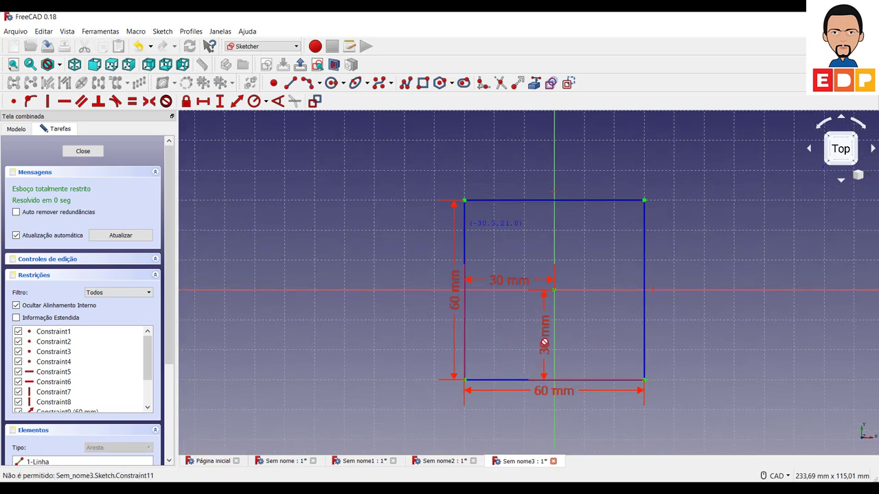
{"action": "left_click_drag", "start_coordinate": [545, 346], "coordinate": [763, 347]}
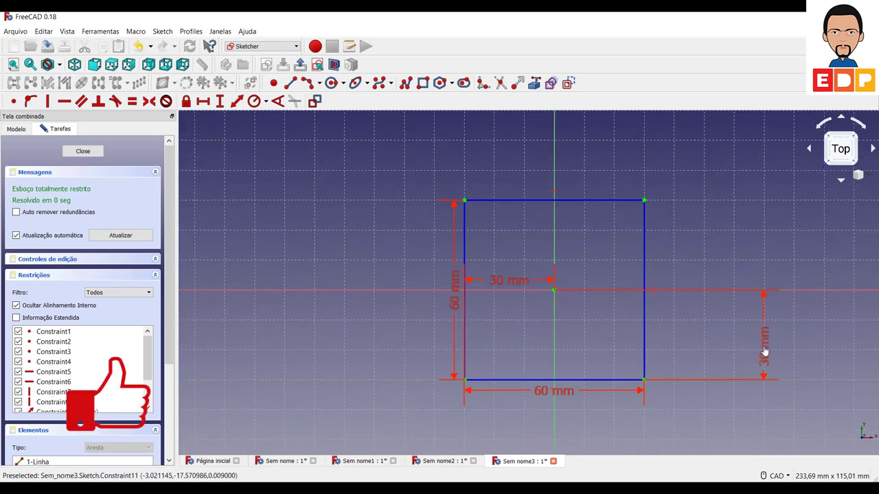
{"action": "left_click_drag", "start_coordinate": [503, 282], "coordinate": [505, 168]}
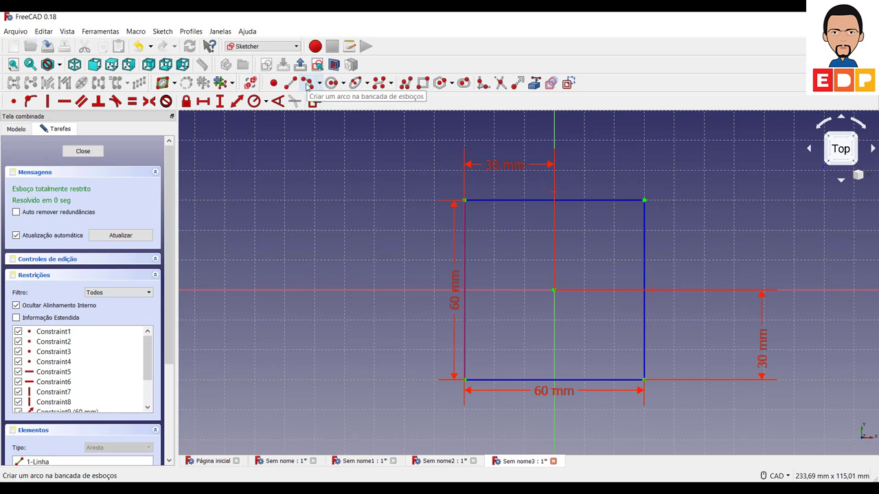
Draw centre-point arcs cutting into the left and bottom edges.
{"action": "left_click", "coordinate": [311, 86]}
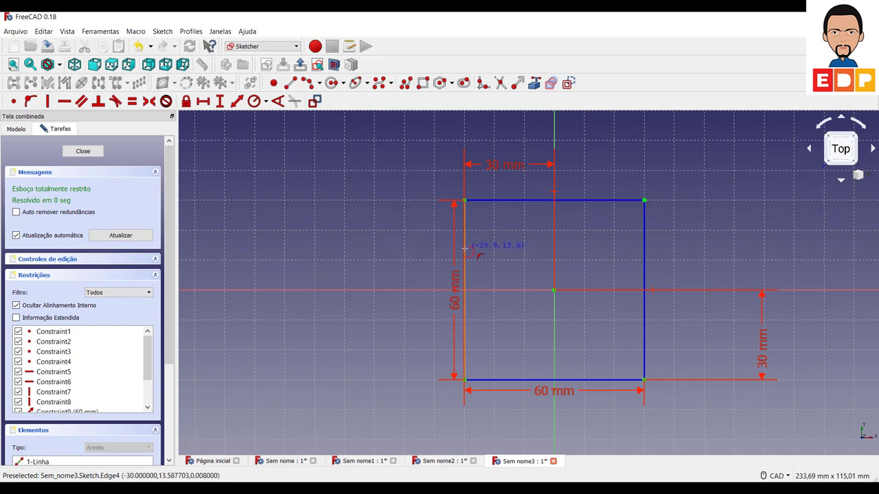
{"action": "left_click", "coordinate": [464, 290]}
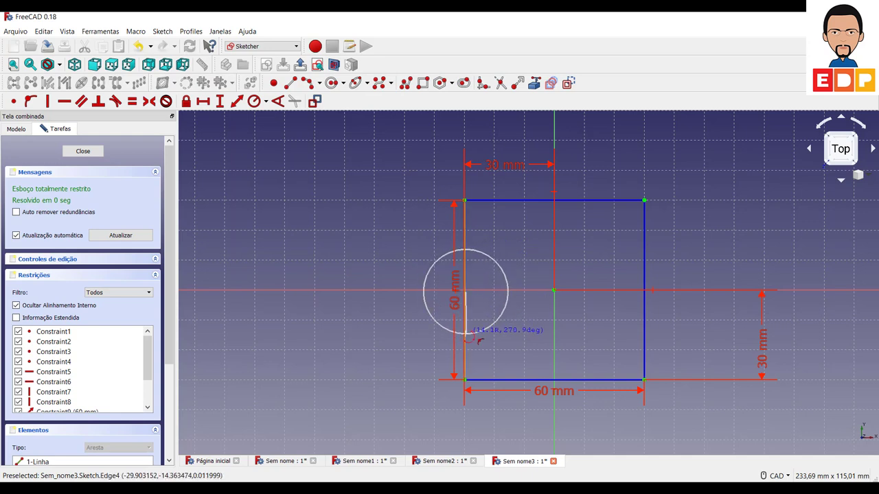
{"action": "left_click", "coordinate": [466, 336]}
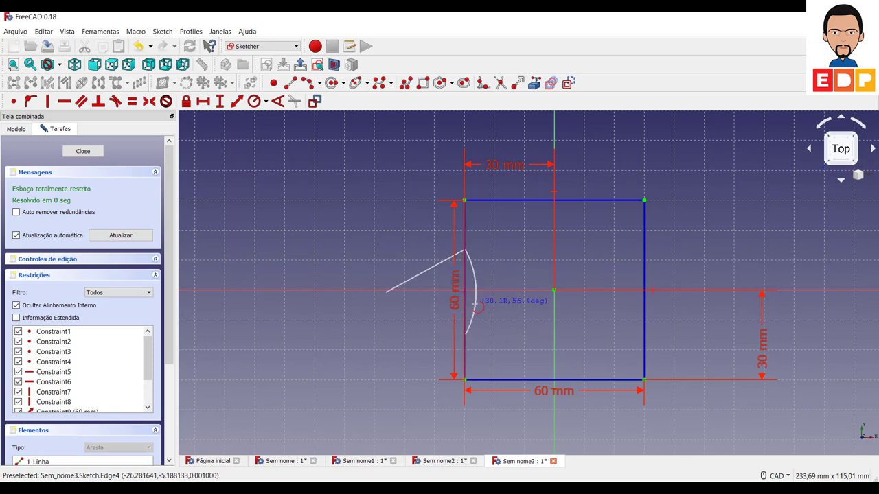
{"action": "left_click", "coordinate": [475, 303]}
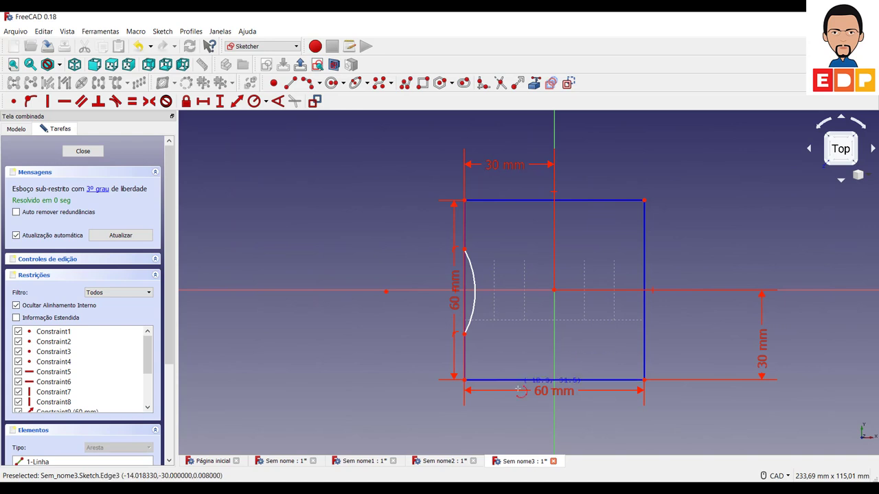
{"action": "left_click", "coordinate": [555, 379]}
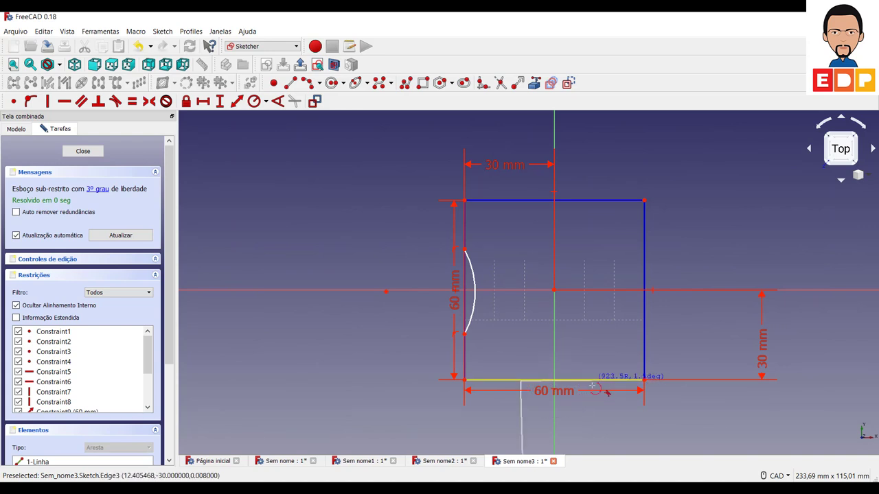
{"action": "left_click", "coordinate": [595, 379]}
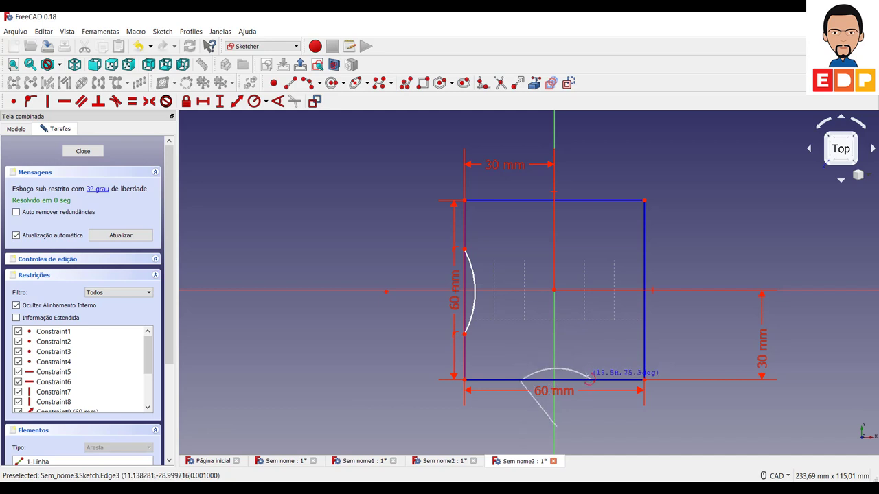
{"action": "left_click", "coordinate": [591, 377]}
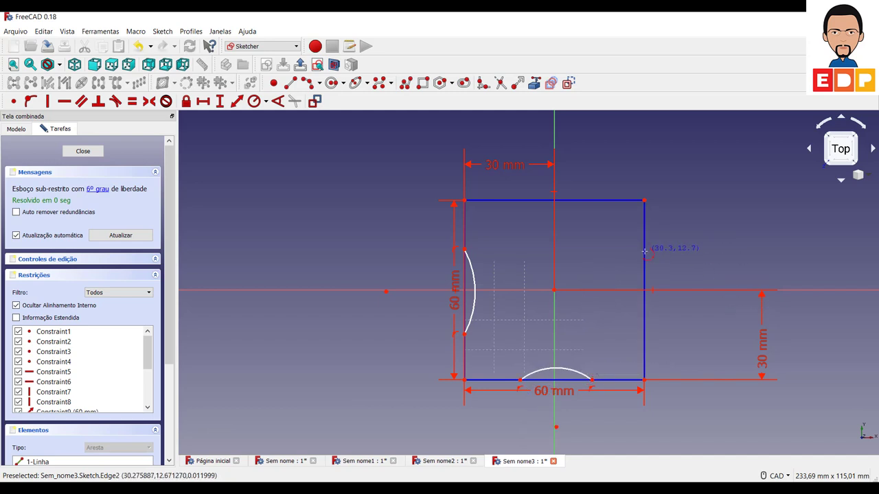
Draw centre-point arcs cutting into the right and top edges.
{"action": "left_click", "coordinate": [644, 291]}
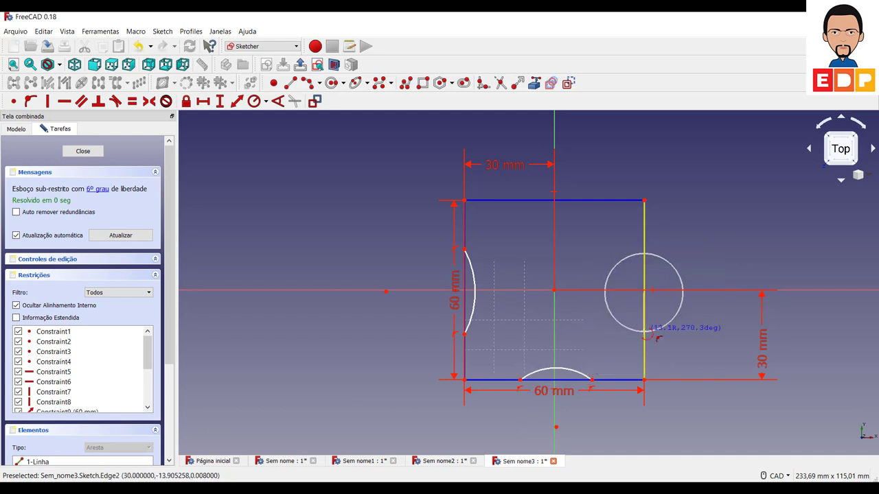
{"action": "left_click", "coordinate": [639, 331]}
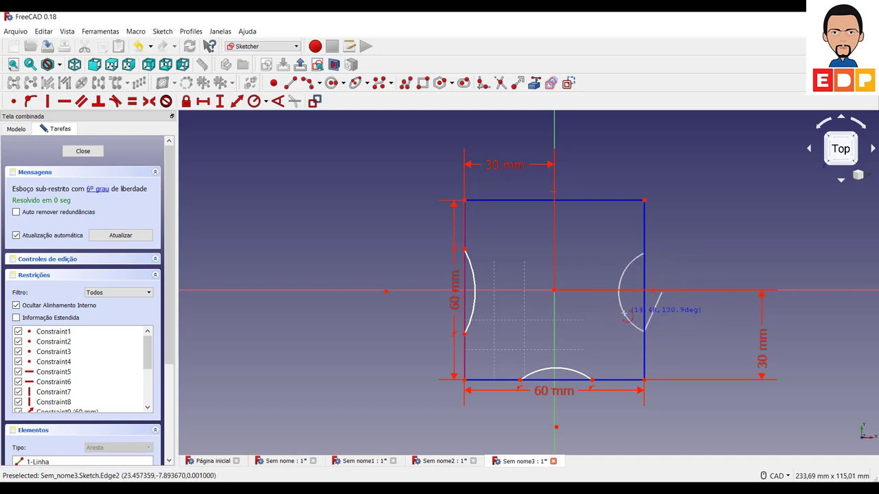
{"action": "left_click", "coordinate": [644, 254]}
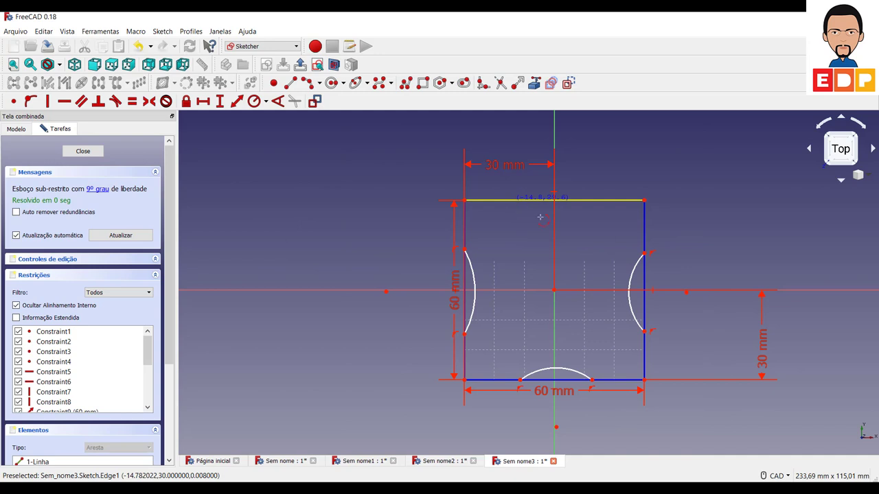
{"action": "left_click", "coordinate": [554, 201]}
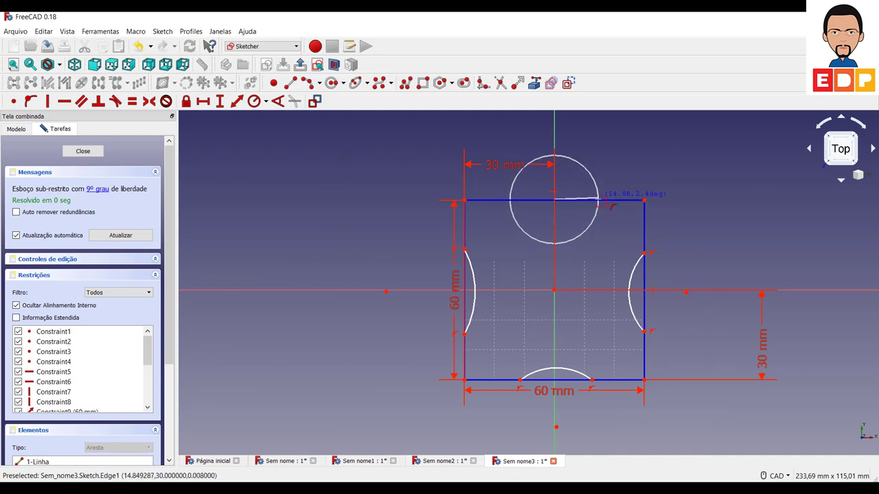
{"action": "left_click", "coordinate": [606, 204]}
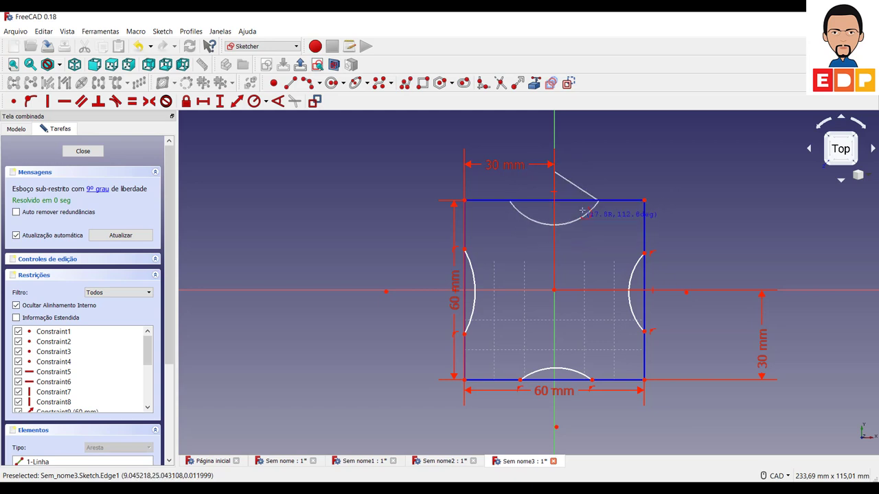
{"action": "left_click", "coordinate": [597, 205]}
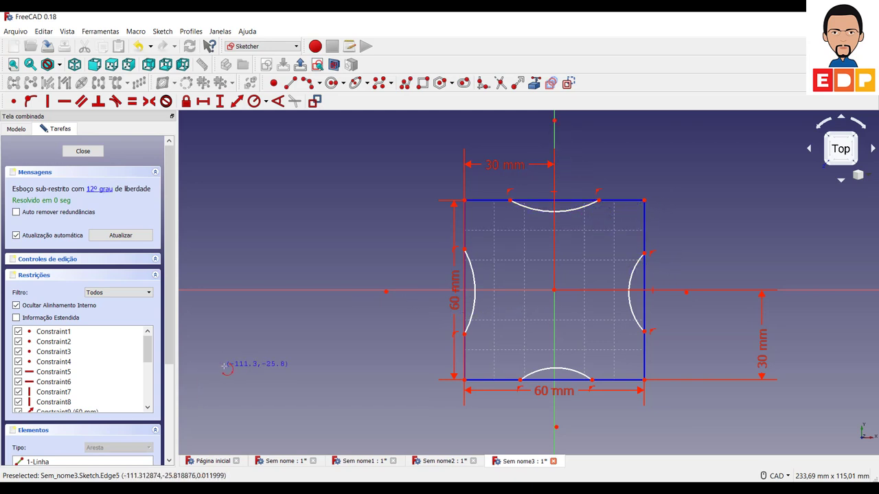
{"action": "key", "text": "Escape"}
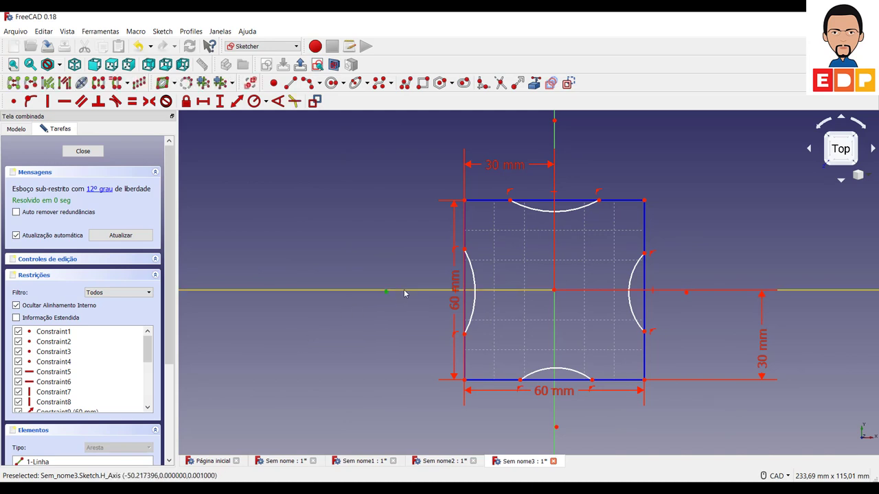
Pin the left and right arc centres to the horizontal axis and the bottom centre to the vertical axis.
{"action": "left_click", "coordinate": [405, 291]}
{"action": "left_click", "coordinate": [30, 101]}
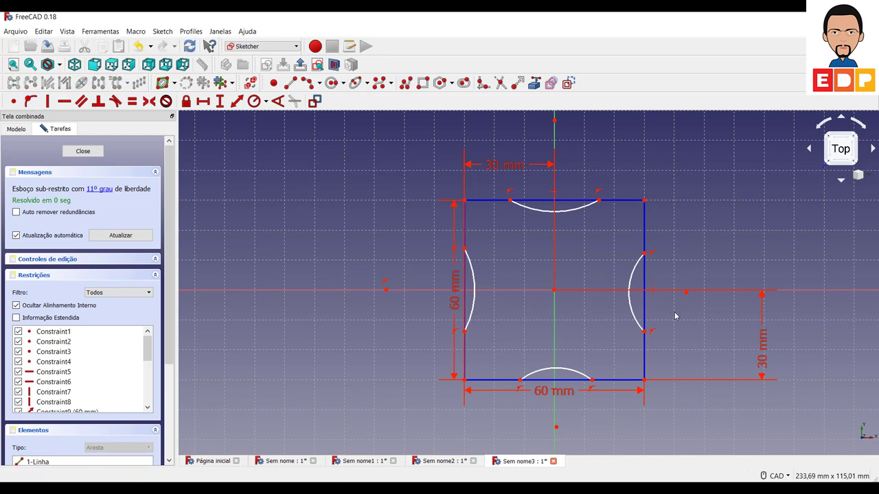
{"action": "left_click", "coordinate": [686, 293]}
{"action": "left_click", "coordinate": [699, 294]}
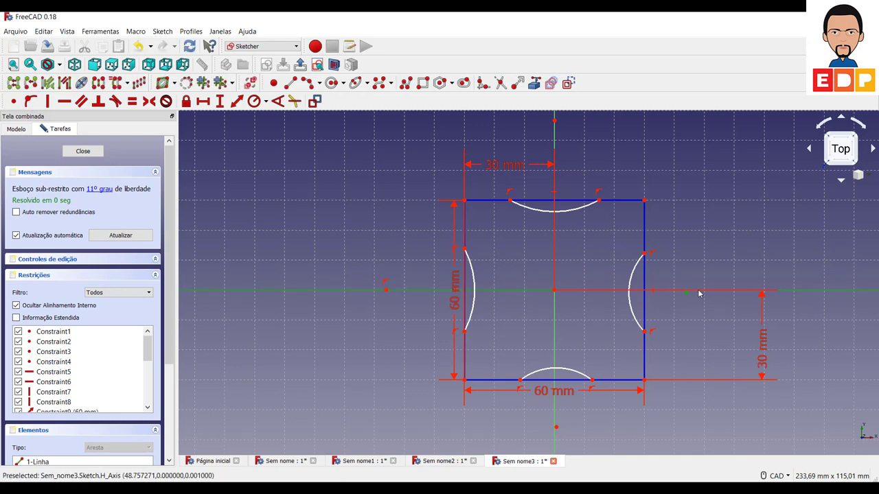
{"action": "left_click", "coordinate": [30, 101]}
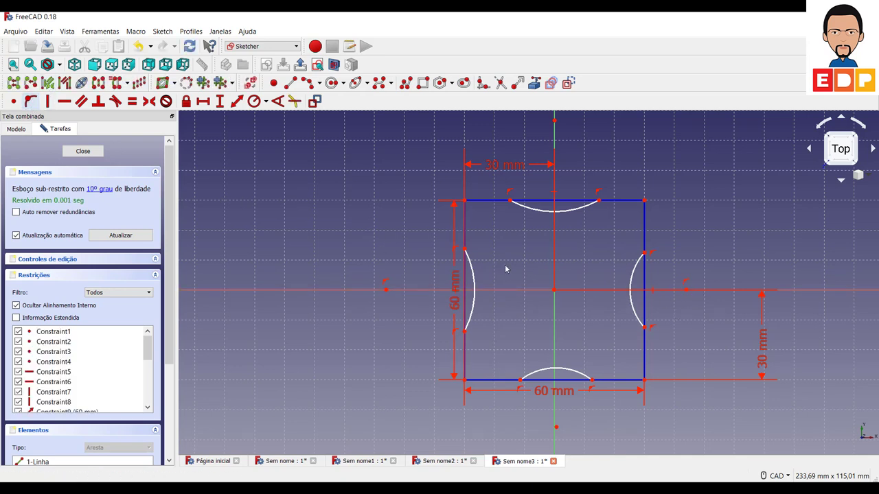
{"action": "left_click", "coordinate": [555, 427]}
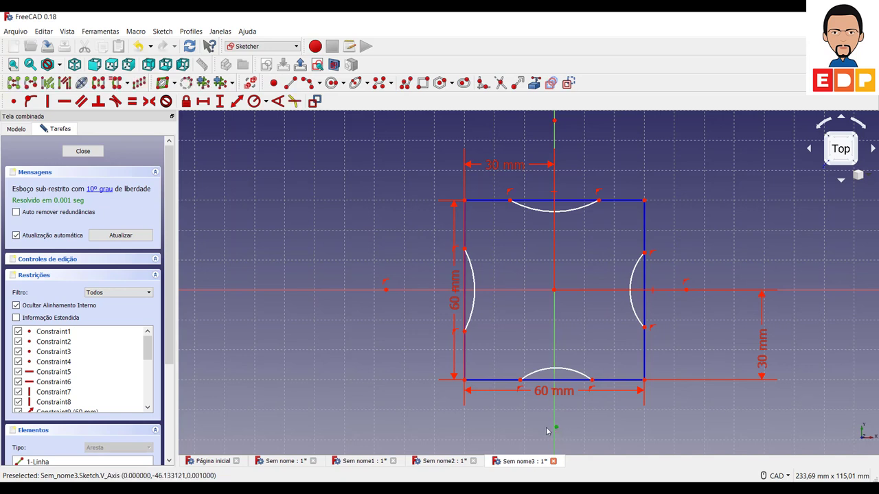
{"action": "left_click", "coordinate": [557, 425]}
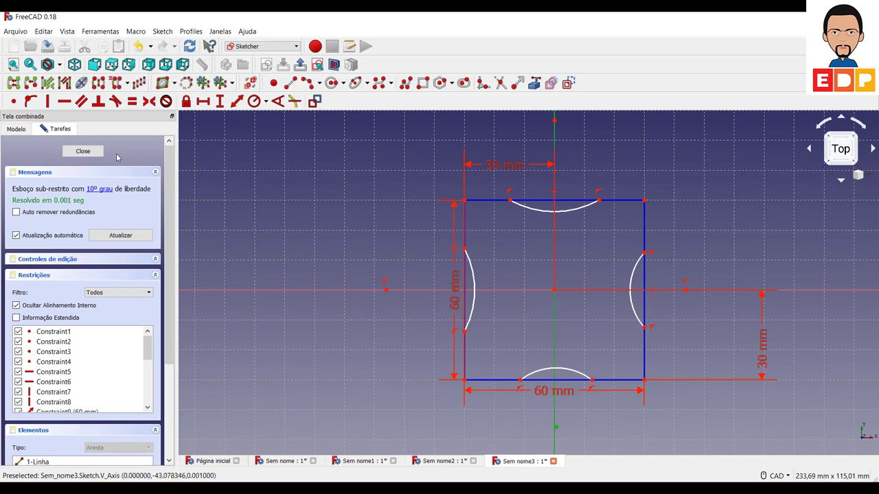
{"action": "left_click", "coordinate": [31, 101]}
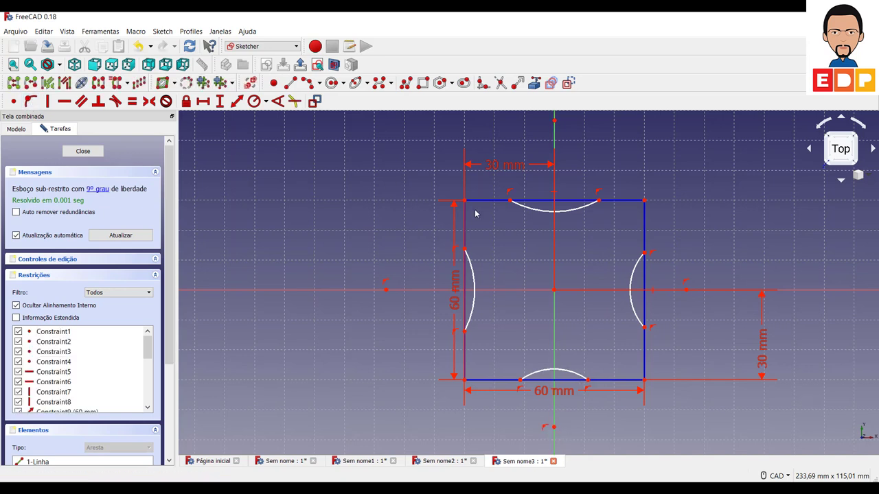
Pin the top arc's centre onto the vertical axis.
{"action": "left_click", "coordinate": [554, 122]}
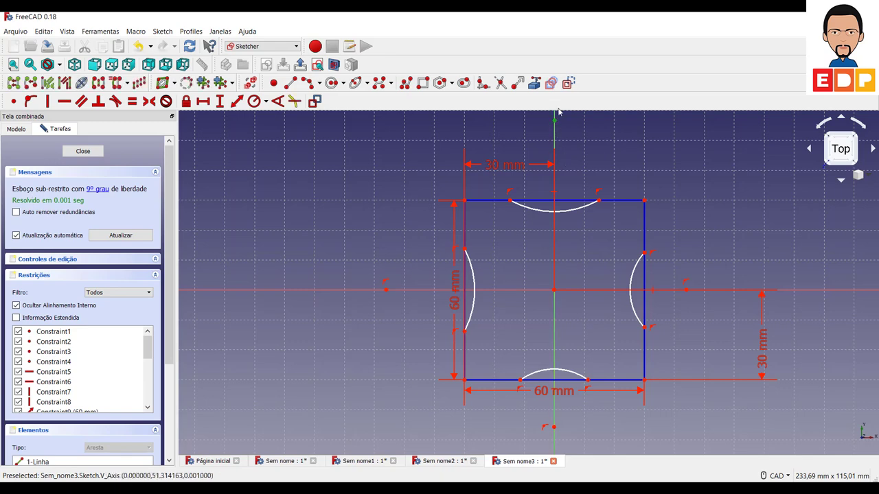
{"action": "middle_click_drag", "start_coordinate": [608, 168], "coordinate": [571, 269]}
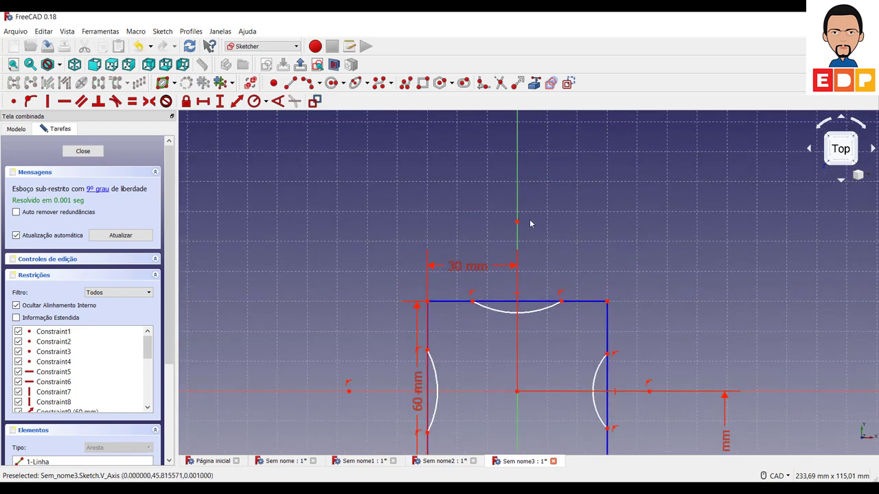
{"action": "left_click", "coordinate": [516, 223]}
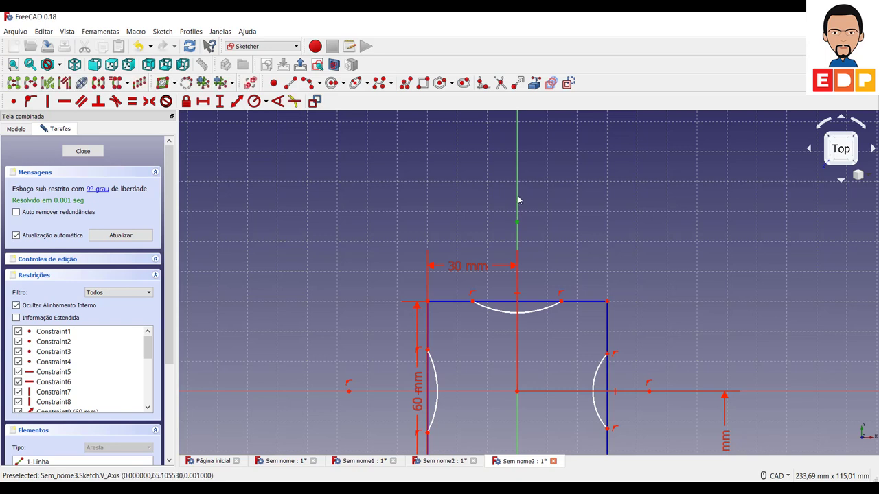
{"action": "left_click", "coordinate": [14, 101]}
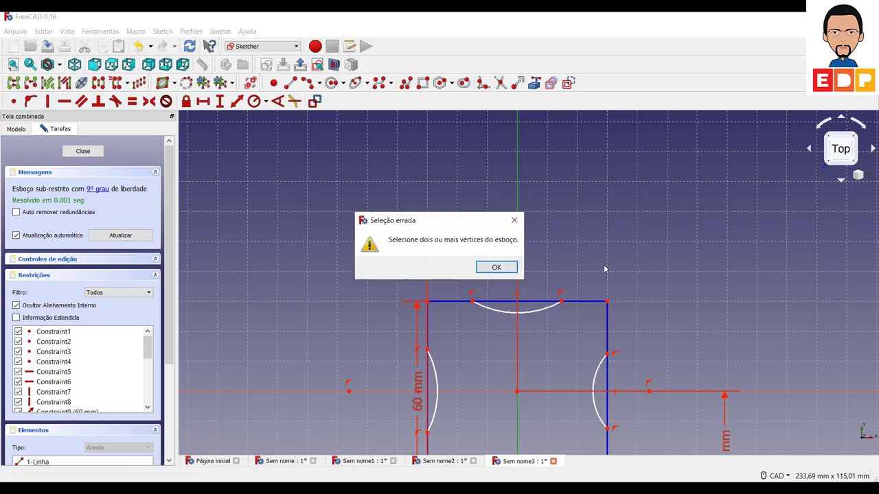
{"action": "left_click", "coordinate": [496, 268]}
{"action": "scroll", "coordinate": [579, 266], "scroll_direction": "down", "scroll_amount": 5}
{"action": "scroll", "coordinate": [579, 266], "scroll_direction": "up", "scroll_amount": 5}
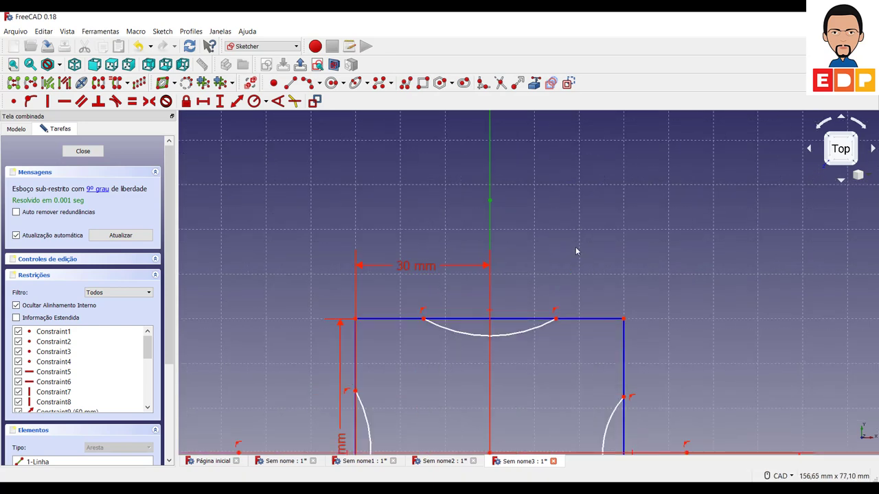
{"action": "scroll", "coordinate": [592, 241], "scroll_direction": "up", "scroll_amount": 2}
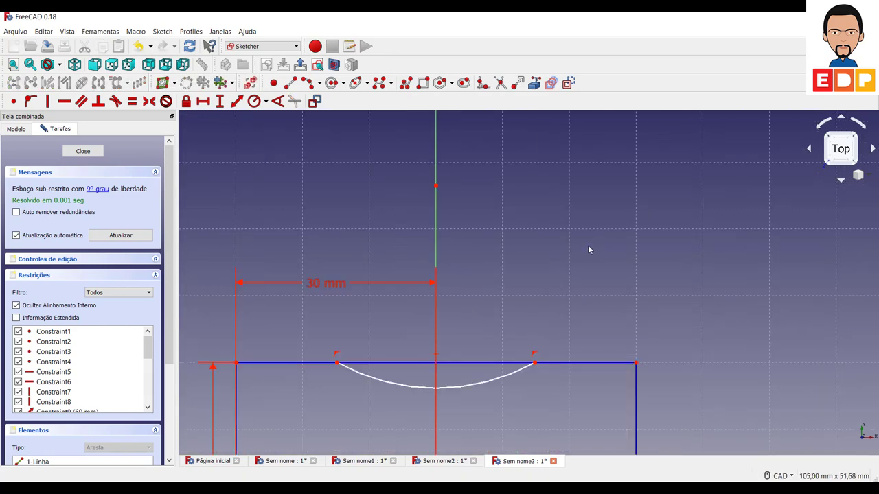
{"action": "scroll", "coordinate": [493, 260], "scroll_direction": "up", "scroll_amount": 3}
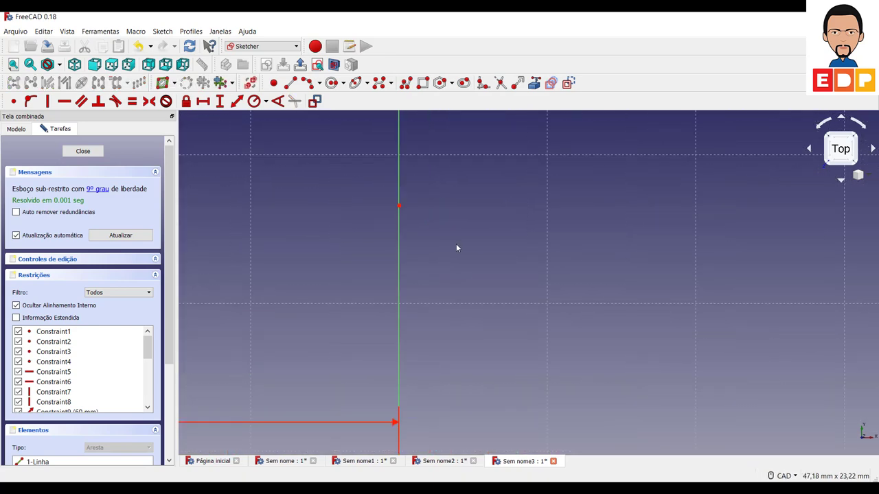
{"action": "left_click_drag", "start_coordinate": [399, 205], "coordinate": [424, 214]}
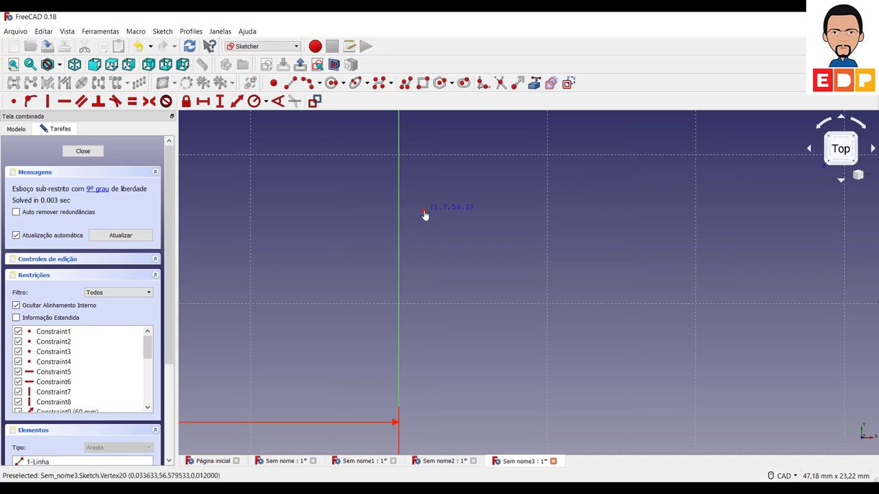
{"action": "left_click", "coordinate": [425, 213]}
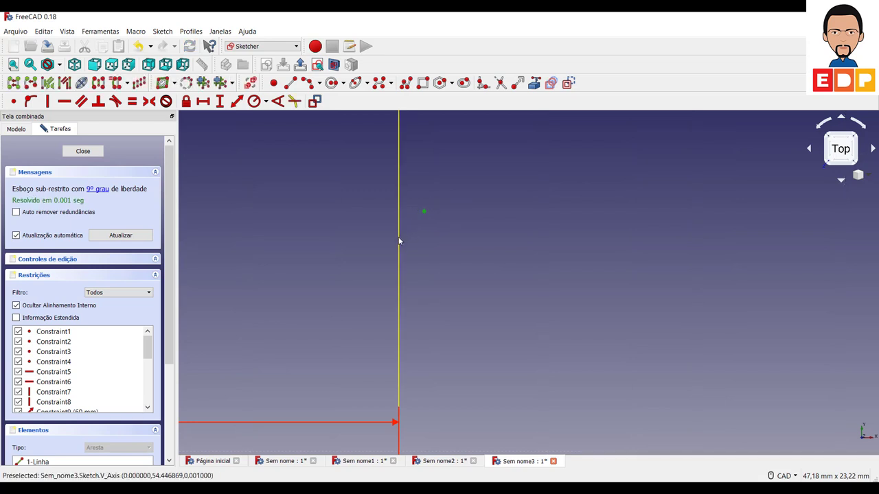
{"action": "left_click", "coordinate": [30, 101]}
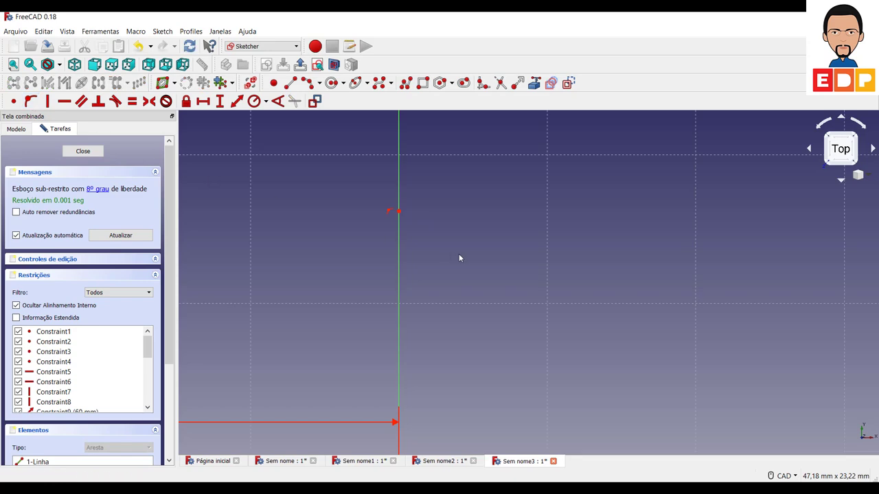
{"action": "scroll", "coordinate": [458, 254], "scroll_direction": "down", "scroll_amount": 2}
{"action": "scroll", "coordinate": [460, 256], "scroll_direction": "down", "scroll_amount": 2}
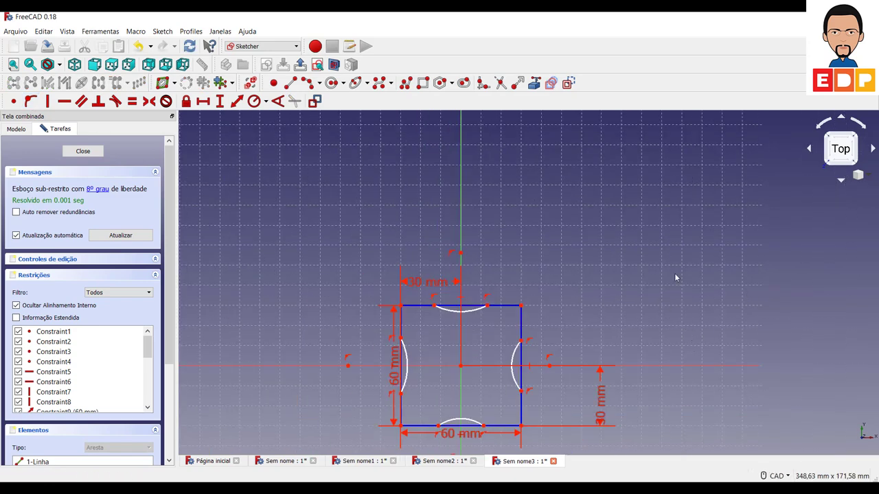
Make all four arcs equal with an Equal constraint.
{"action": "middle_click_drag", "start_coordinate": [790, 297], "coordinate": [644, 321]}
{"action": "middle_click_drag", "start_coordinate": [557, 317], "coordinate": [706, 259]}
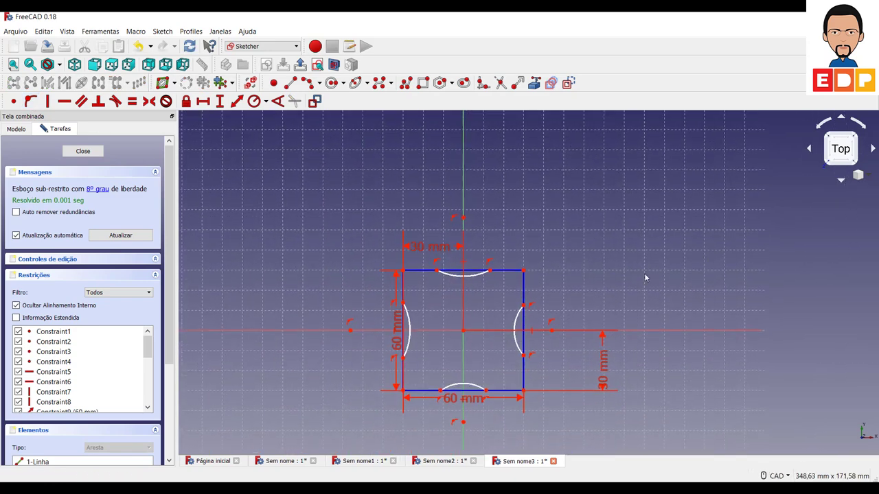
{"action": "left_click_drag", "start_coordinate": [315, 350], "coordinate": [270, 349]}
{"action": "left_click", "coordinate": [409, 342]}
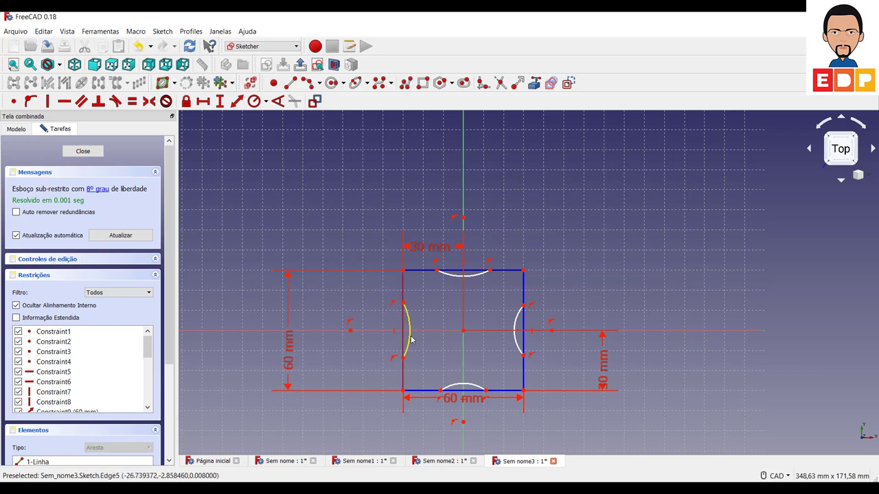
{"action": "left_click", "coordinate": [474, 280]}
{"action": "left_click", "coordinate": [517, 335]}
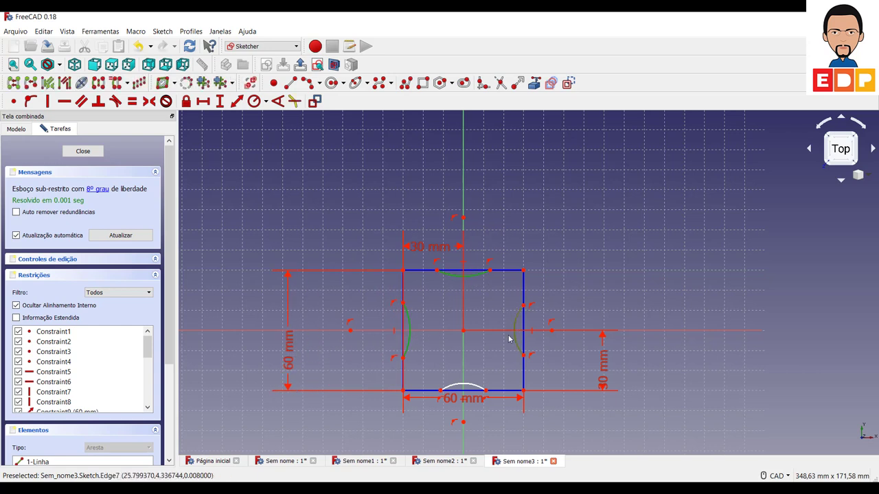
{"action": "left_click", "coordinate": [479, 389]}
{"action": "left_click", "coordinate": [132, 101]}
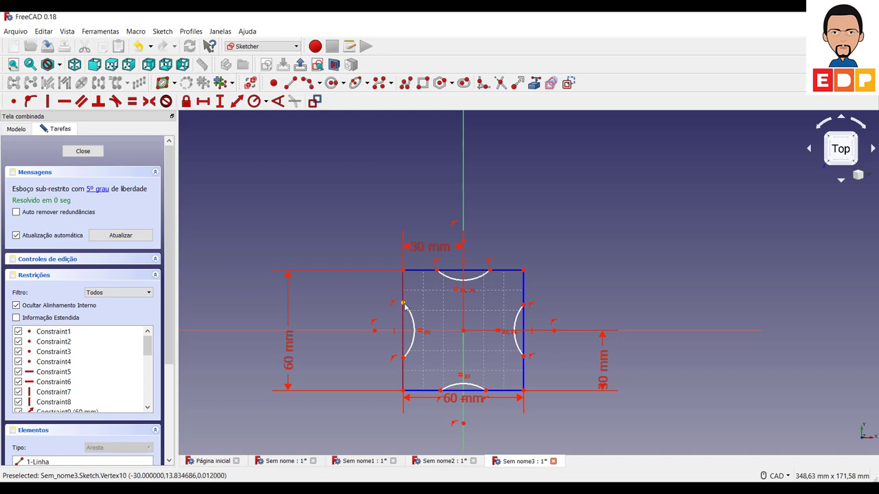
Drag the left and bottom arcs' endpoints outward to enlarge them.
{"action": "left_click_drag", "start_coordinate": [405, 309], "coordinate": [407, 300]}
{"action": "left_click_drag", "start_coordinate": [407, 302], "coordinate": [413, 297]}
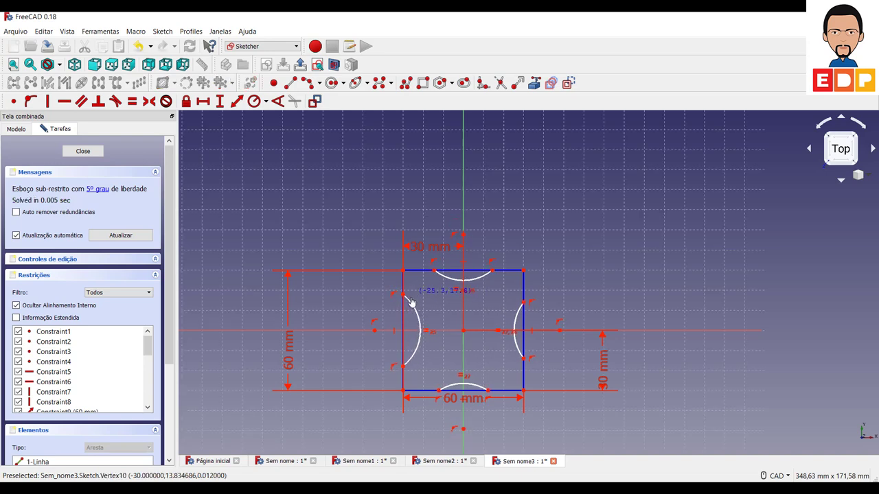
{"action": "left_click_drag", "start_coordinate": [413, 297], "coordinate": [405, 300]}
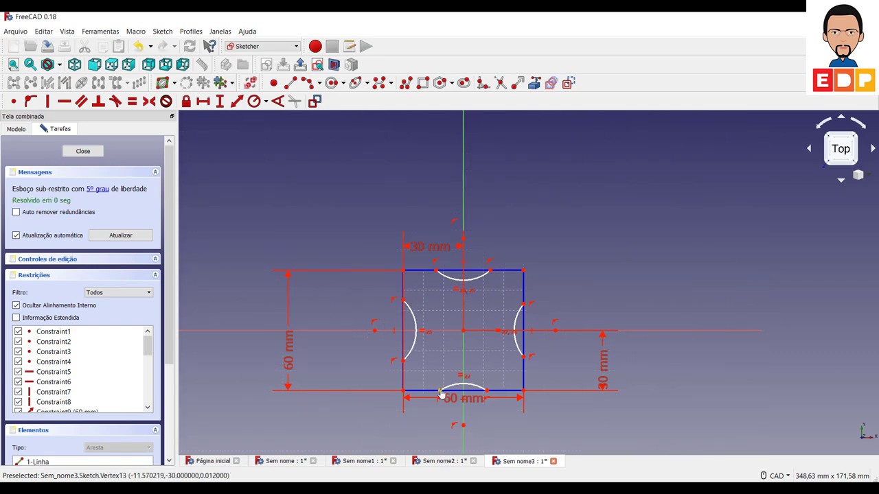
{"action": "left_click_drag", "start_coordinate": [440, 397], "coordinate": [430, 396]}
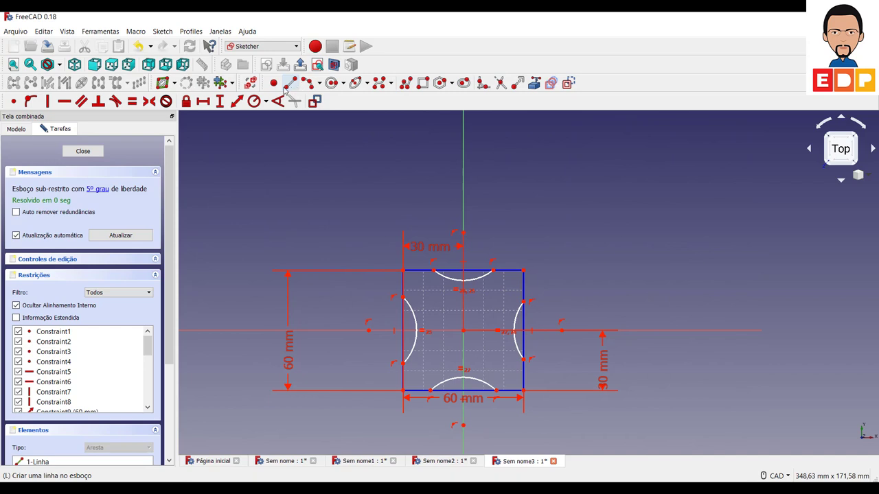
Draw lines from the top arc's ends to the upper ends of the left and right arcs.
{"action": "left_click", "coordinate": [287, 85]}
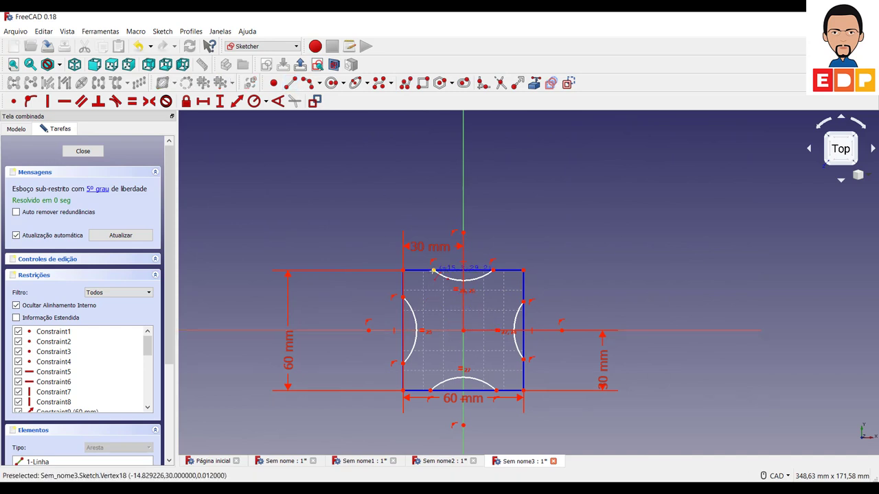
{"action": "left_click", "coordinate": [433, 272]}
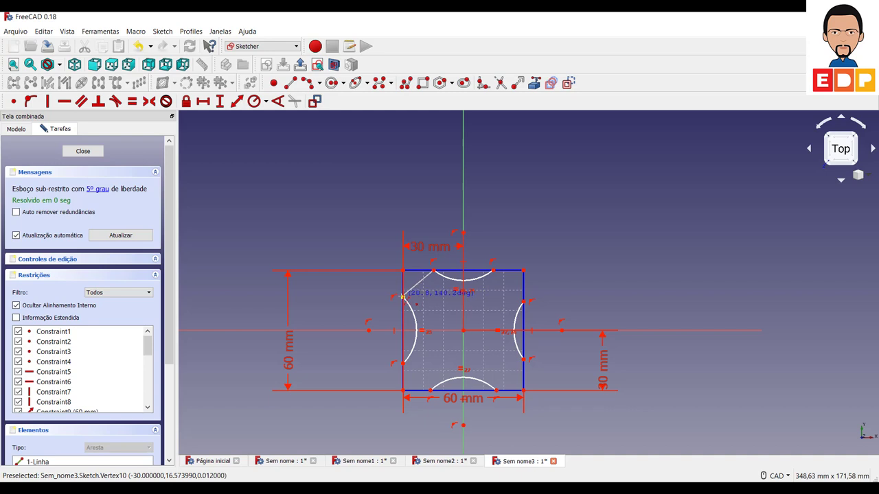
{"action": "left_click", "coordinate": [402, 296]}
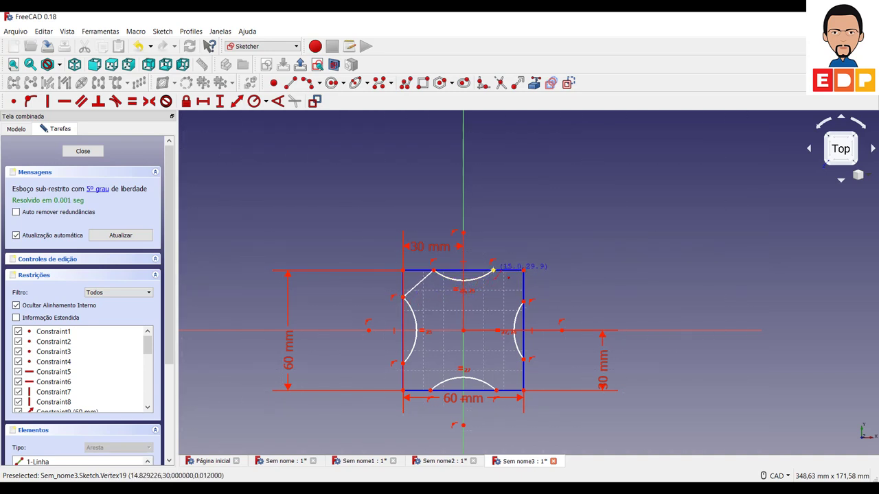
{"action": "left_click", "coordinate": [493, 272]}
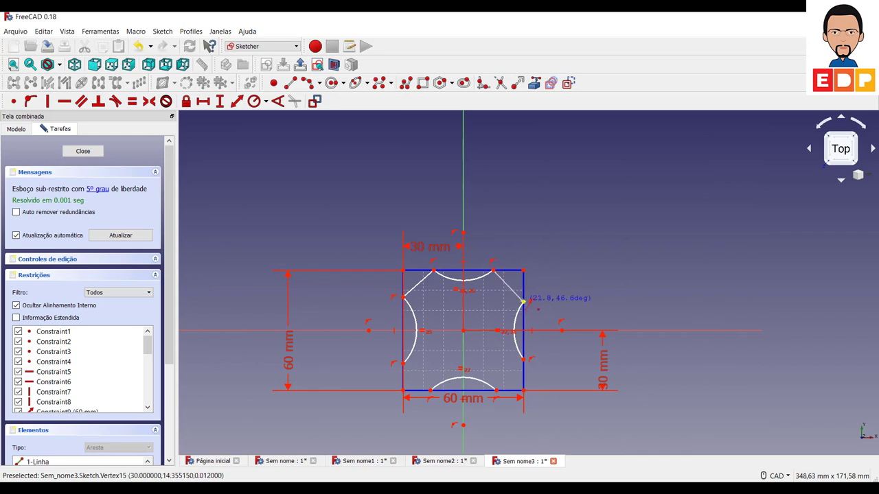
{"action": "left_click", "coordinate": [523, 302]}
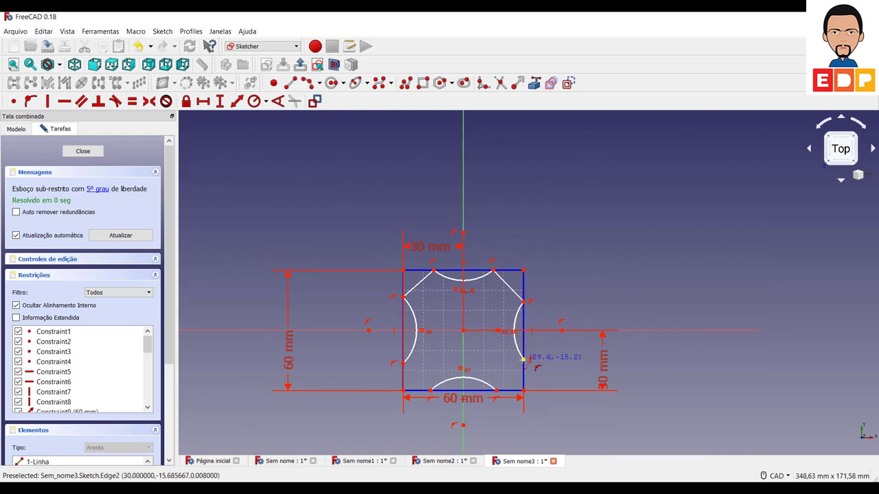
Join the bottom arc's ends to the left and right arcs, then select the right arc's upper end and top-right corner.
{"action": "left_click", "coordinate": [522, 359]}
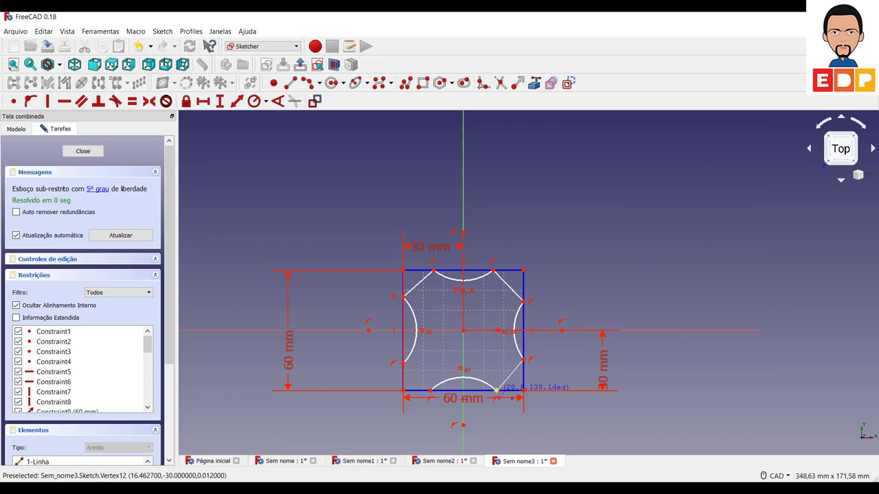
{"action": "left_click", "coordinate": [496, 390]}
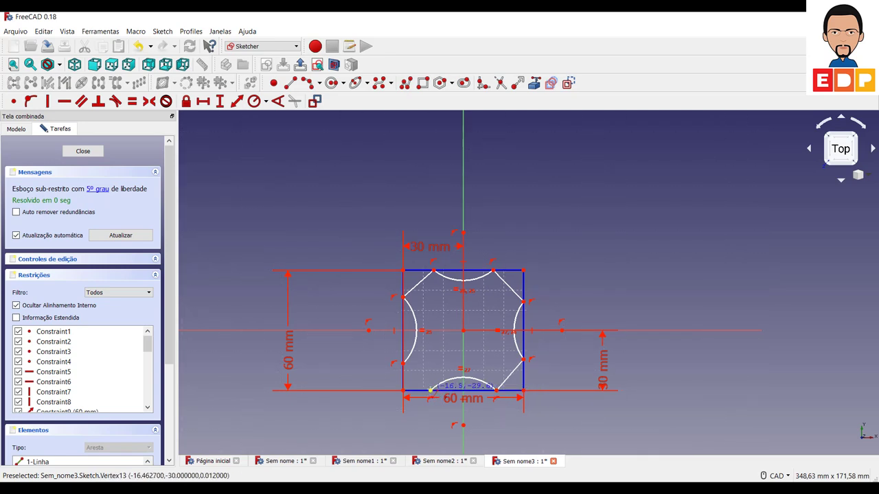
{"action": "left_click", "coordinate": [430, 390]}
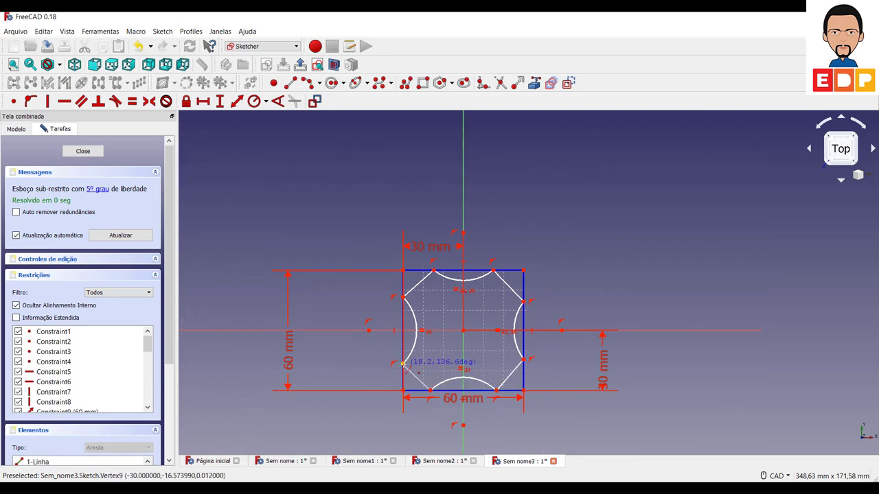
{"action": "left_click", "coordinate": [404, 364]}
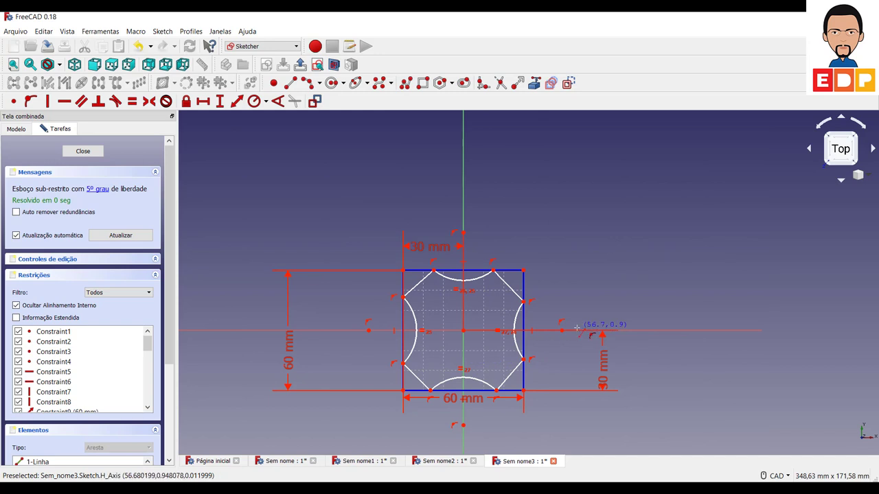
{"action": "right_click", "coordinate": [578, 326]}
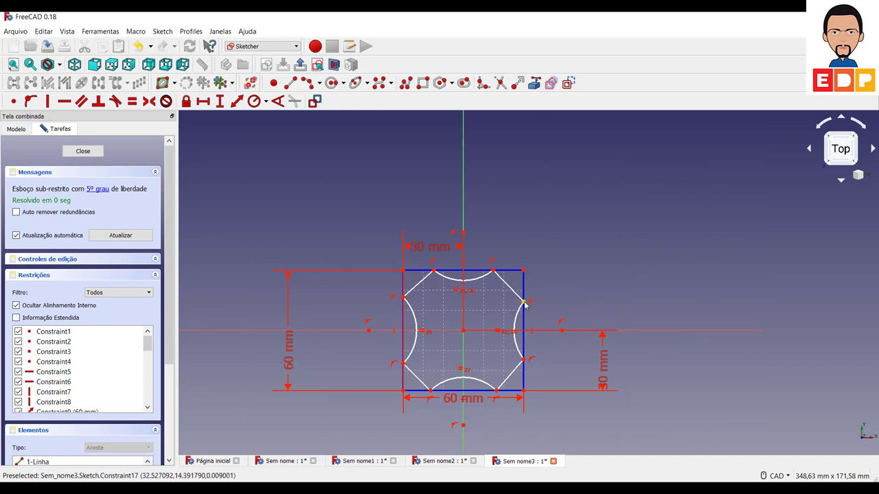
{"action": "left_click", "coordinate": [523, 301]}
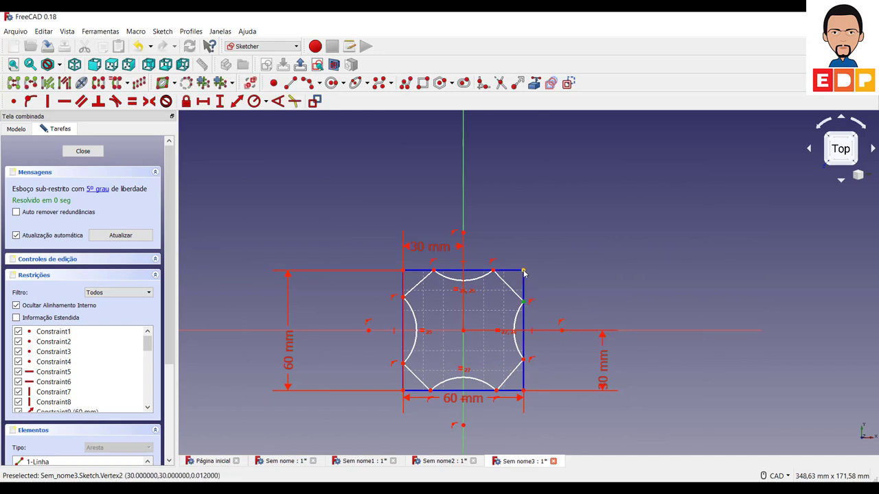
{"action": "left_click", "coordinate": [523, 273]}
Add 10 mm vertical distances at the top-right corner.
{"action": "left_click", "coordinate": [219, 101]}
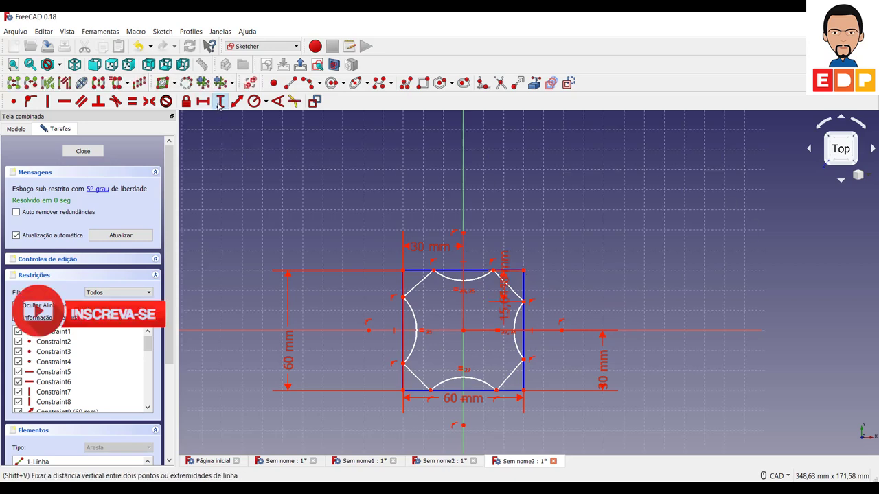
{"action": "left_click", "coordinate": [219, 101]}
{"action": "type", "text": "0"}
{"action": "key", "text": "Return"}
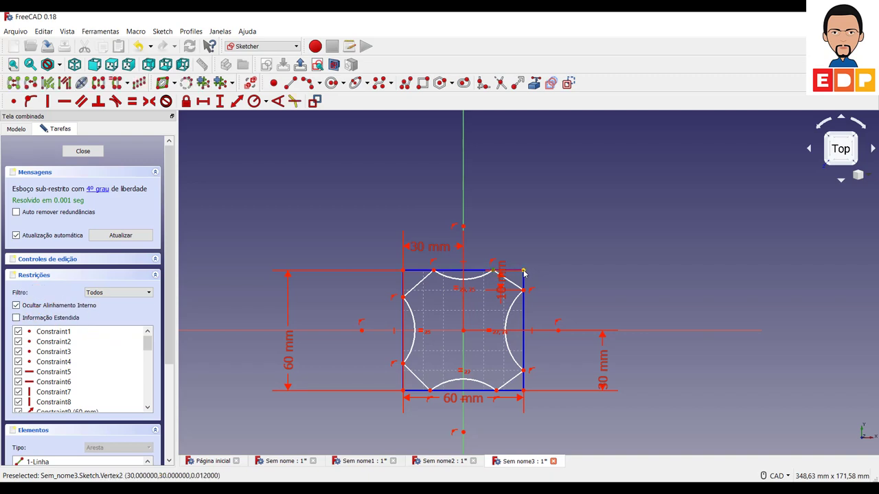
{"action": "left_click", "coordinate": [219, 101]}
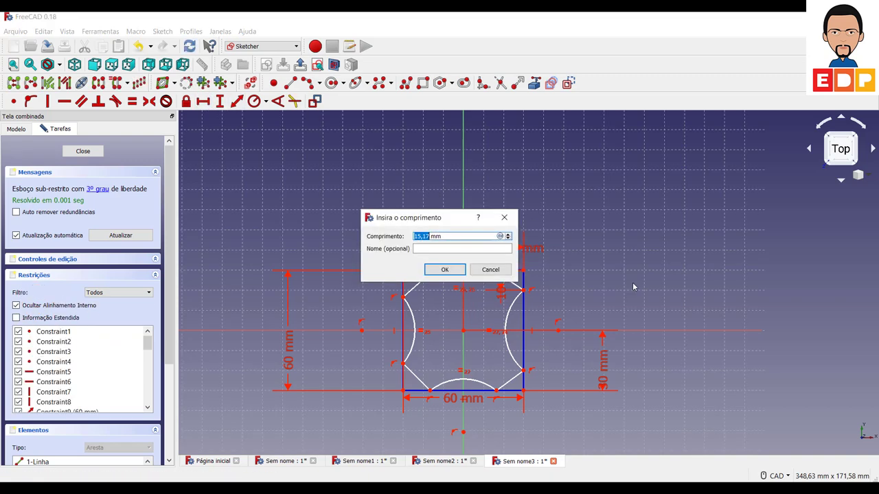
{"action": "key", "text": "Return"}
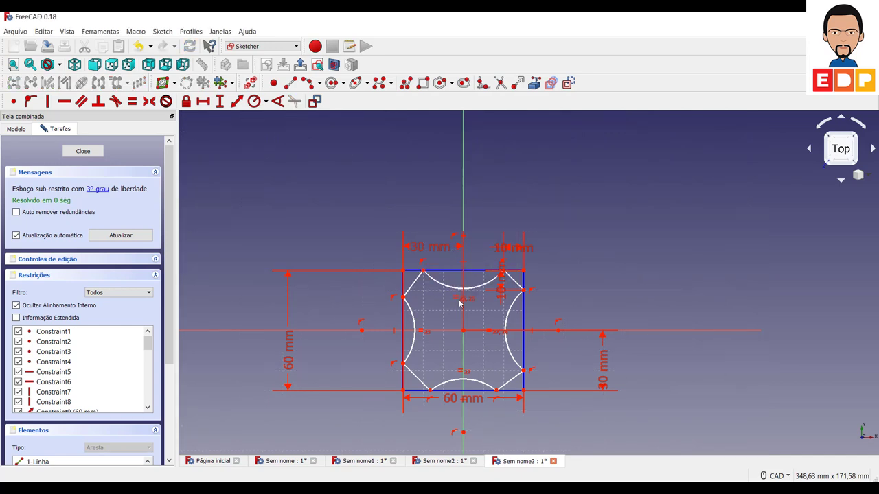
Add 10 mm horizontal and vertical distances at the bottom-left corner and move their labels outside.
{"action": "left_click", "coordinate": [429, 391]}
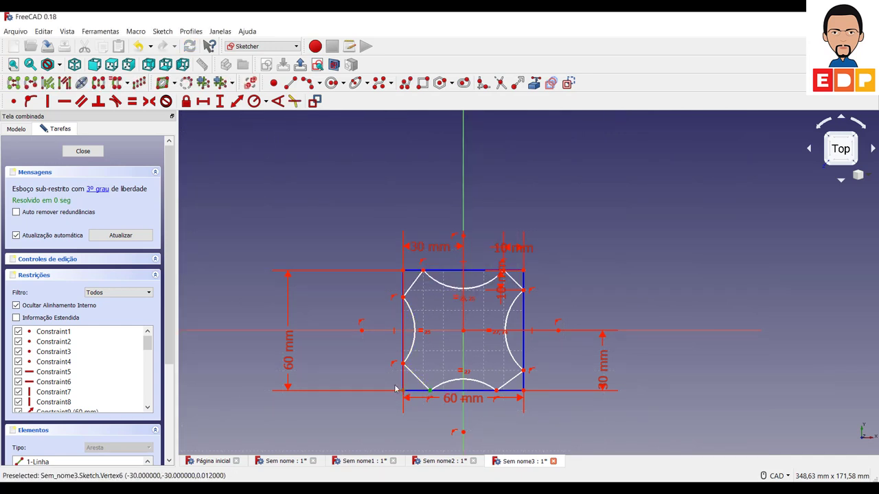
{"action": "left_click", "coordinate": [203, 101]}
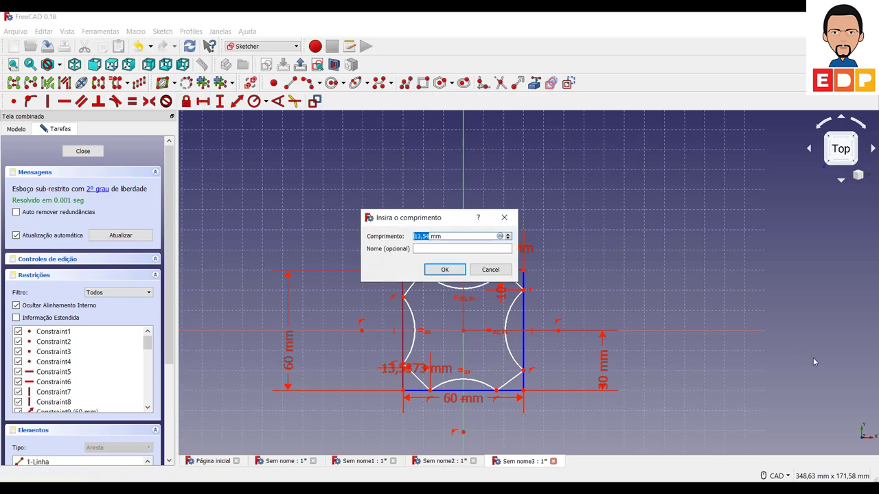
{"action": "type", "text": "0"}
{"action": "key", "text": "Return"}
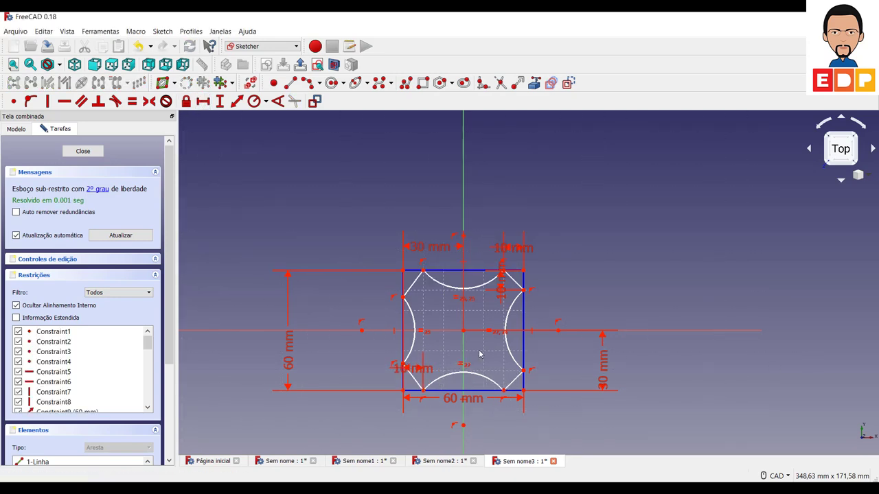
{"action": "left_click_drag", "start_coordinate": [411, 368], "coordinate": [334, 434]}
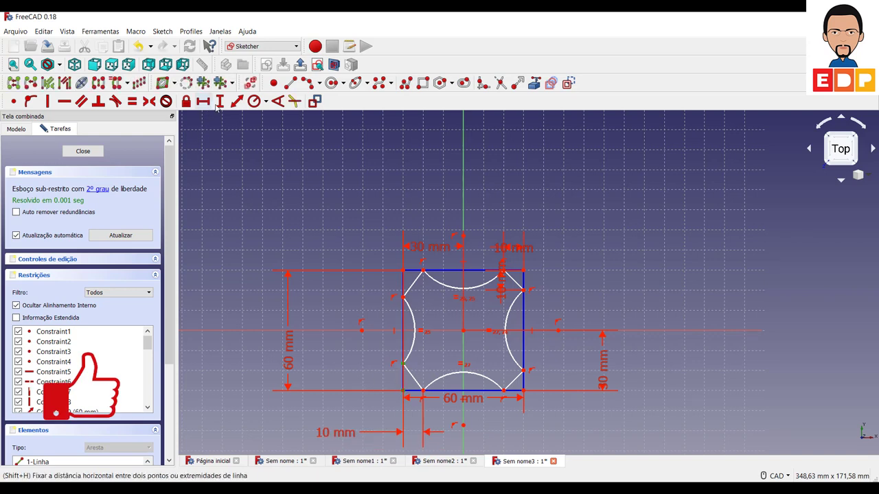
{"action": "key", "text": "i"}
{"action": "type", "text": "10"}
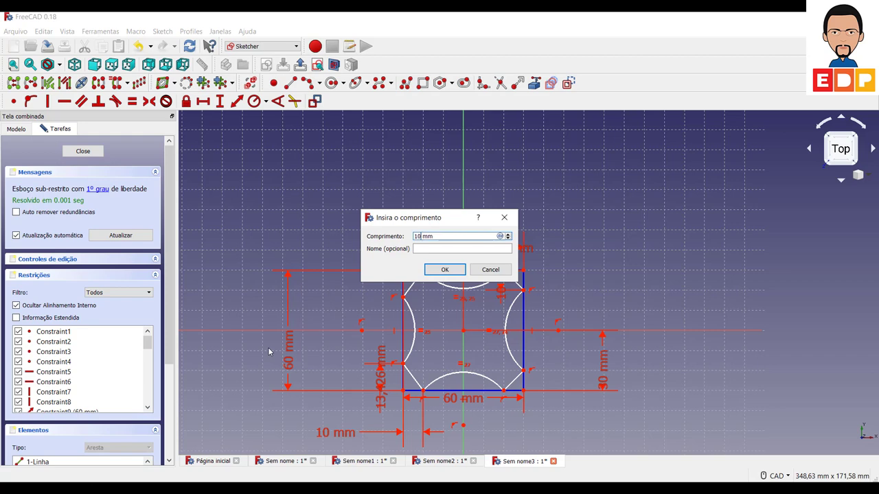
{"action": "key", "text": "Return"}
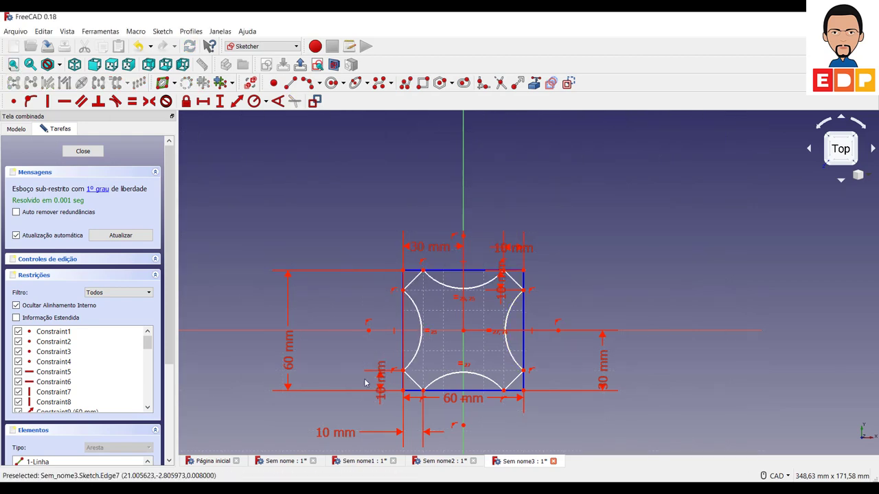
{"action": "mouse_move", "coordinate": [380, 379]}
{"action": "left_mouse_down"}
{"action": "mouse_move", "coordinate": [333, 325]}
{"action": "mouse_move", "coordinate": [349, 325]}
{"action": "left_mouse_up"}
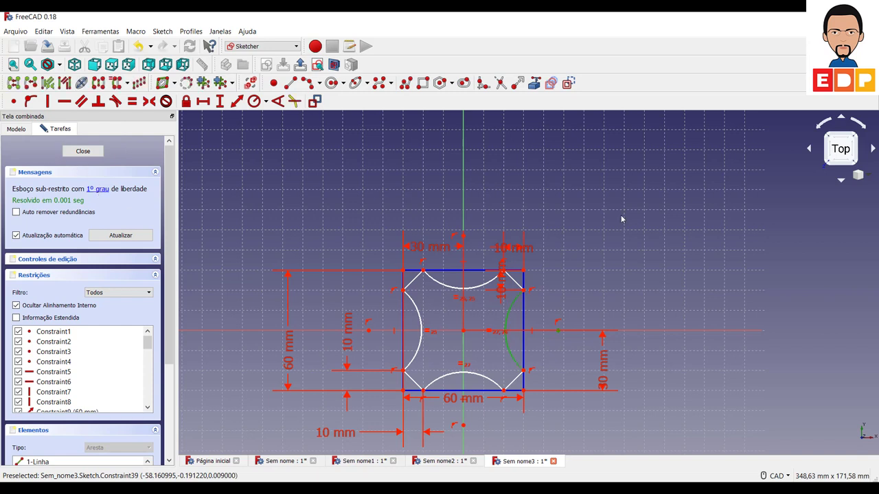
{"action": "left_click", "coordinate": [511, 324]}
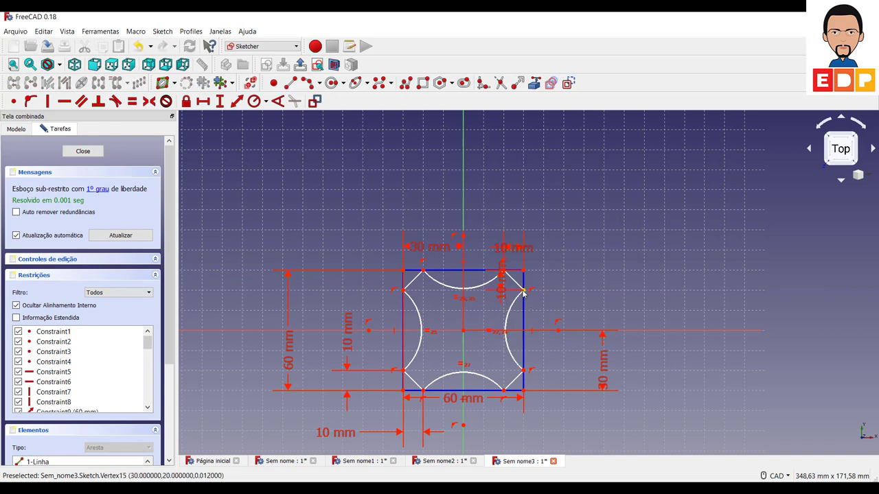
{"action": "left_click_drag", "start_coordinate": [525, 313], "coordinate": [513, 319]}
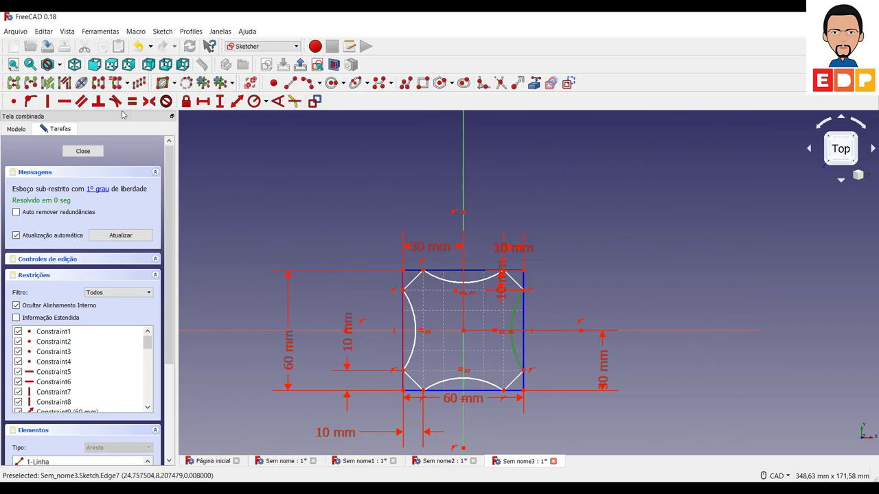
Constrain the arc radius to 30 mm.
{"action": "left_click", "coordinate": [254, 103]}
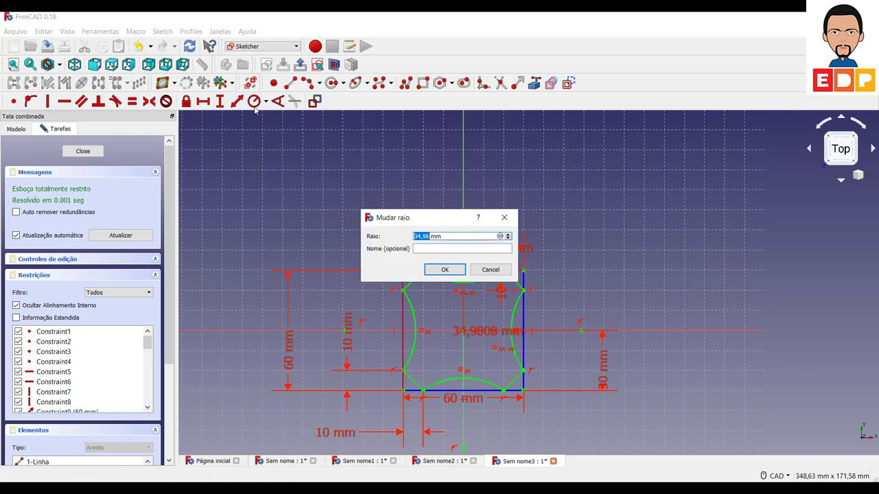
{"action": "type", "text": "0"}
{"action": "key", "text": "Return"}
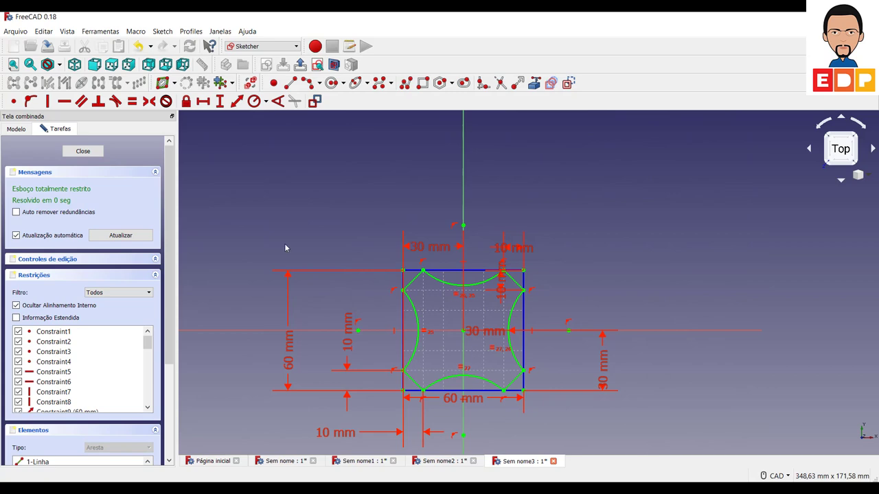
Move both 10 mm dimensions outward and close the sketch.
{"action": "middle_click_drag", "start_coordinate": [663, 270], "coordinate": [673, 223]}
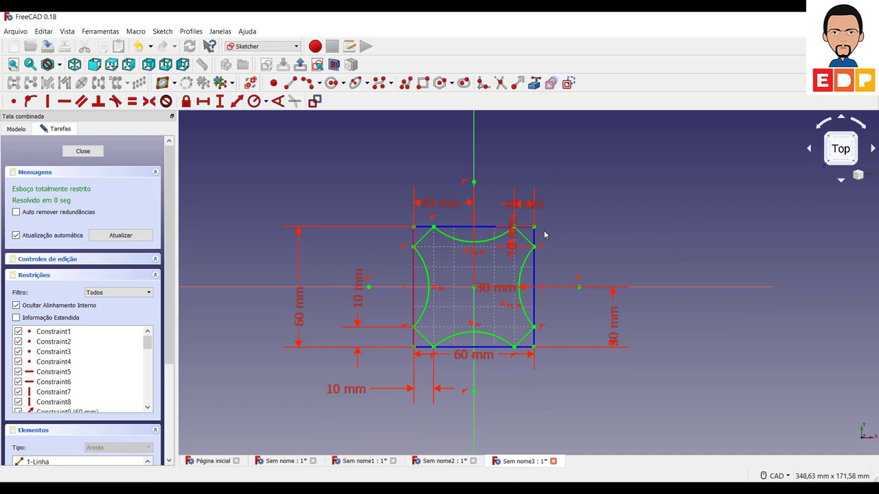
{"action": "left_click_drag", "start_coordinate": [596, 210], "coordinate": [661, 187]}
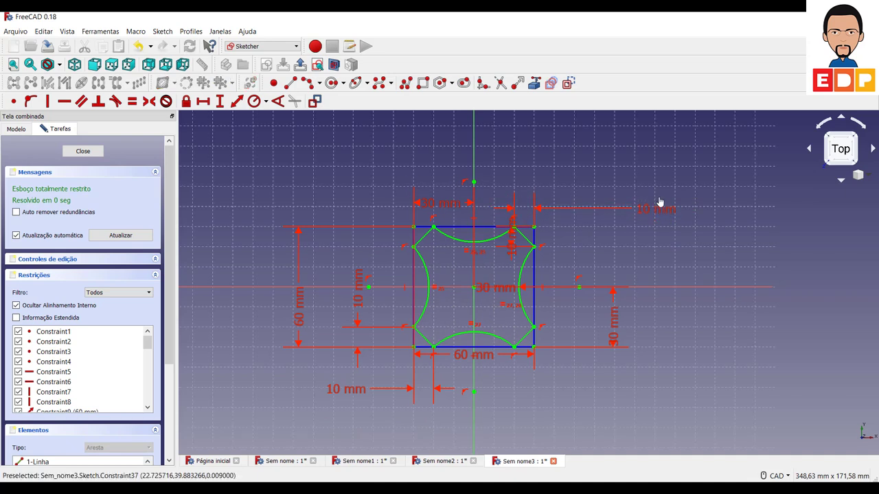
{"action": "left_click_drag", "start_coordinate": [513, 241], "coordinate": [703, 326]}
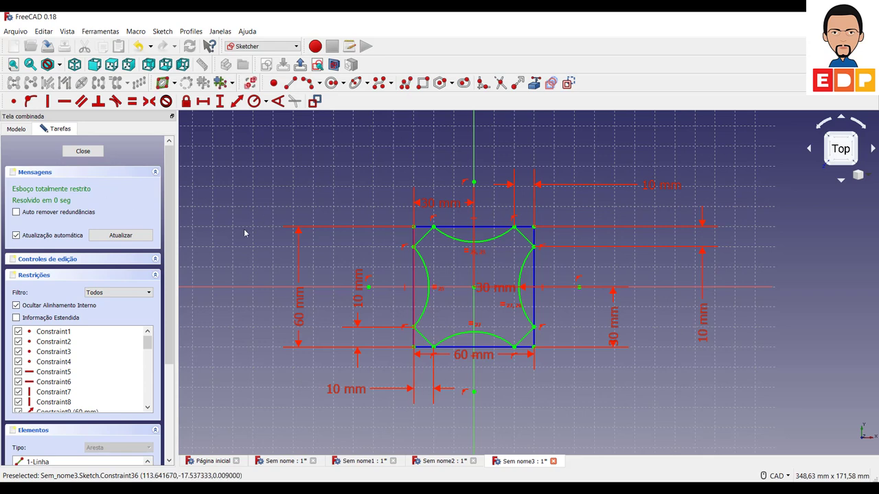
{"action": "scroll", "coordinate": [244, 233], "scroll_direction": "down", "scroll_amount": 2}
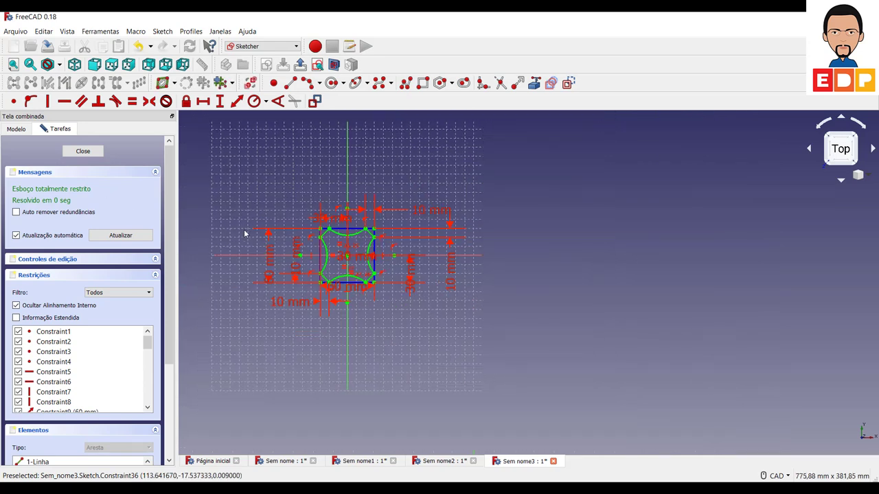
{"action": "left_click", "coordinate": [100, 154]}
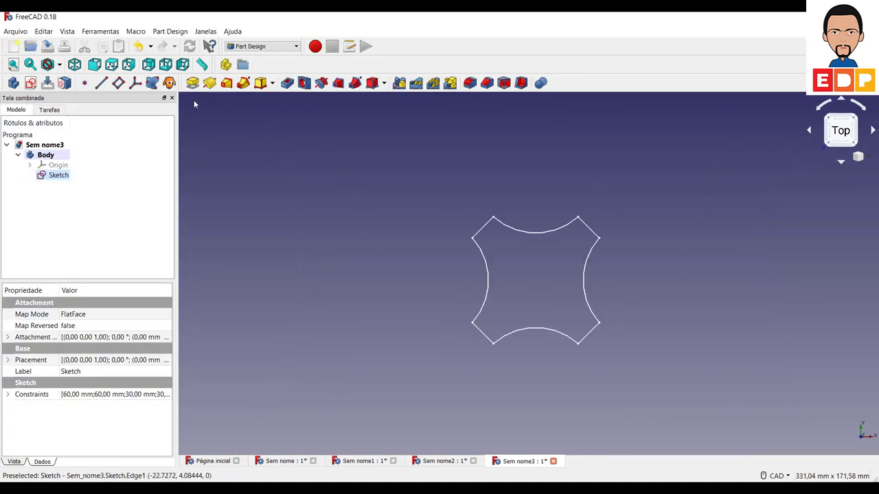
Pad the star outline 5 mm thick in isometric view and select the plate's top face.
{"action": "left_click", "coordinate": [192, 83]}
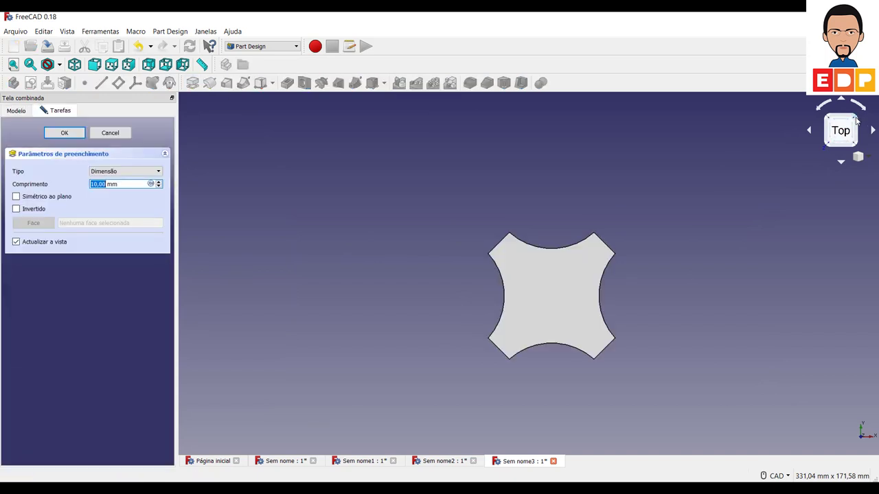
{"action": "left_click", "coordinate": [856, 120]}
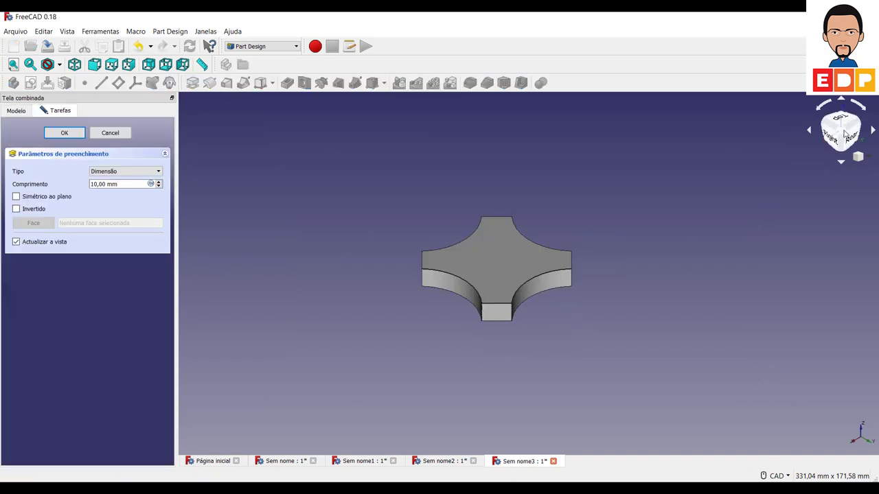
{"action": "left_click", "coordinate": [107, 184]}
{"action": "double_click", "coordinate": [107, 184]}
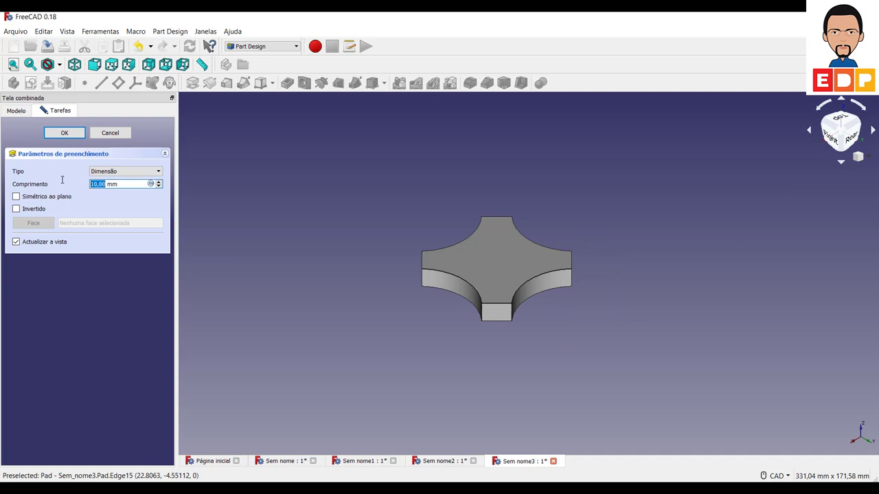
{"action": "type", "text": "5"}
{"action": "key", "text": "Return"}
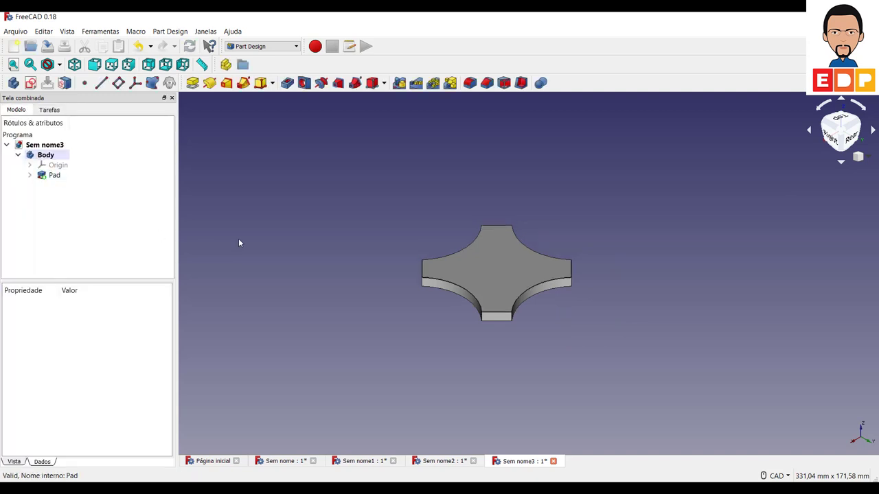
{"action": "left_click", "coordinate": [504, 270]}
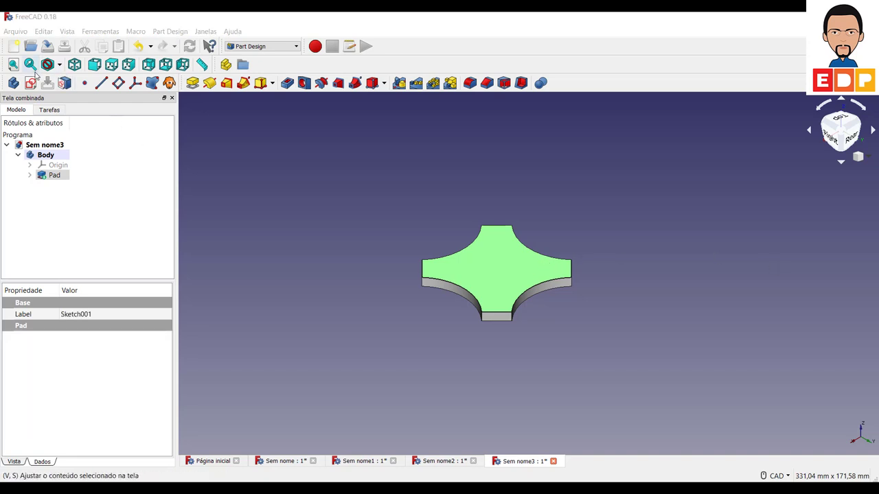
Create a new sketch on the plate's top face.
{"action": "left_click", "coordinate": [31, 83]}
{"action": "scroll", "coordinate": [588, 330], "scroll_direction": "down", "scroll_amount": 1}
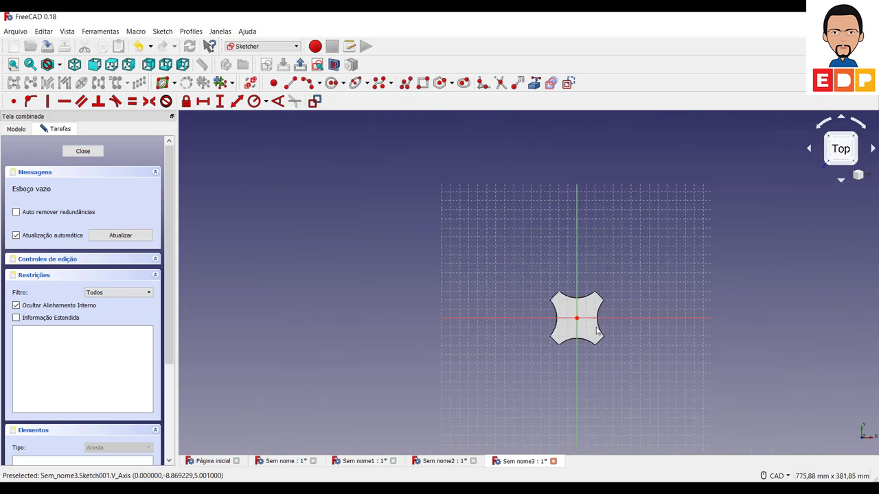
{"action": "scroll", "coordinate": [593, 324], "scroll_direction": "up", "scroll_amount": 5}
{"action": "scroll", "coordinate": [593, 324], "scroll_direction": "down", "scroll_amount": 2}
{"action": "scroll", "coordinate": [595, 324], "scroll_direction": "down", "scroll_amount": 2}
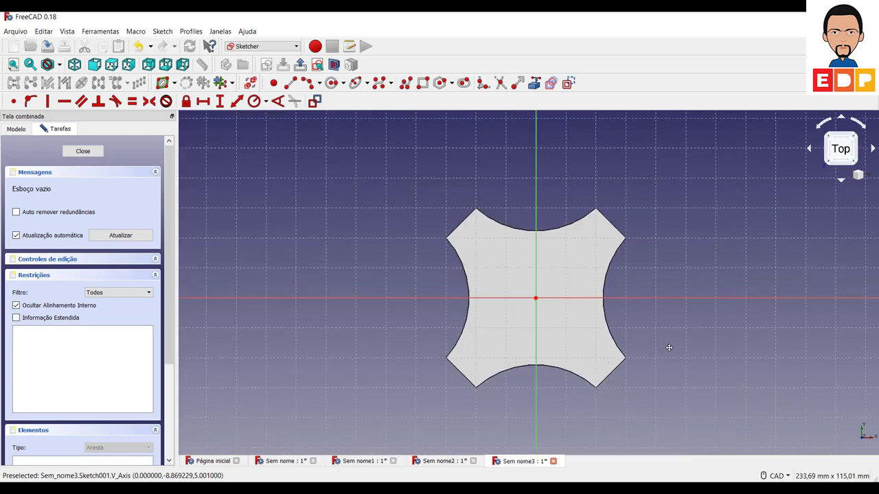
{"action": "middle_click_drag", "start_coordinate": [666, 349], "coordinate": [690, 341]}
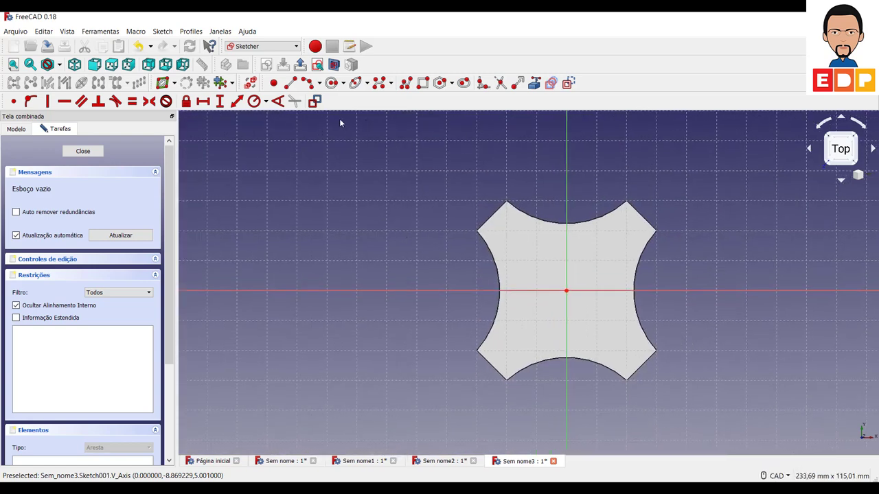
Link the lower-left and lower-right slanted corner edges as external geometry.
{"action": "left_click", "coordinate": [534, 83]}
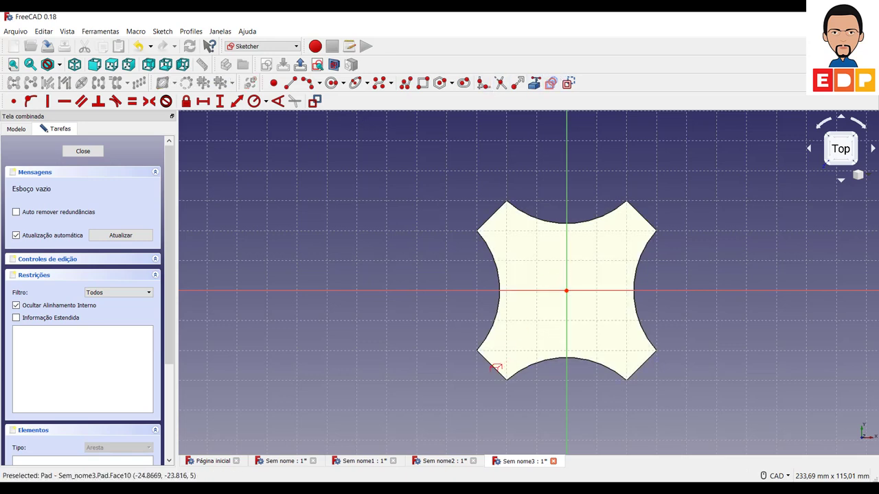
{"action": "scroll", "coordinate": [492, 365], "scroll_direction": "down", "scroll_amount": 1}
{"action": "scroll", "coordinate": [484, 364], "scroll_direction": "down", "scroll_amount": 2}
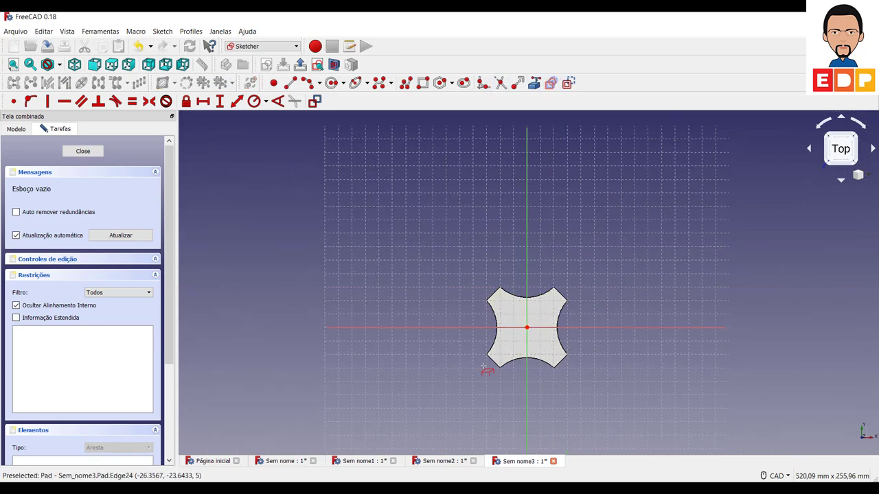
{"action": "scroll", "coordinate": [473, 363], "scroll_direction": "up", "scroll_amount": 4}
{"action": "scroll", "coordinate": [562, 357], "scroll_direction": "up", "scroll_amount": 1}
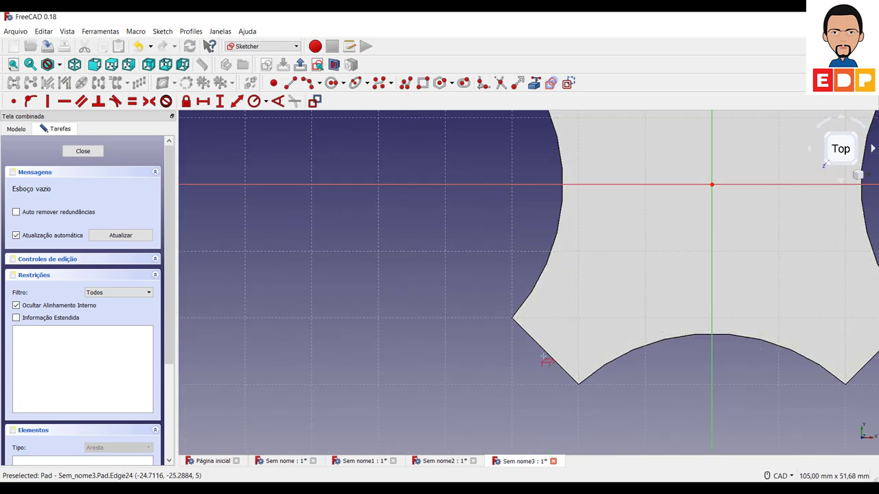
{"action": "left_click", "coordinate": [551, 356]}
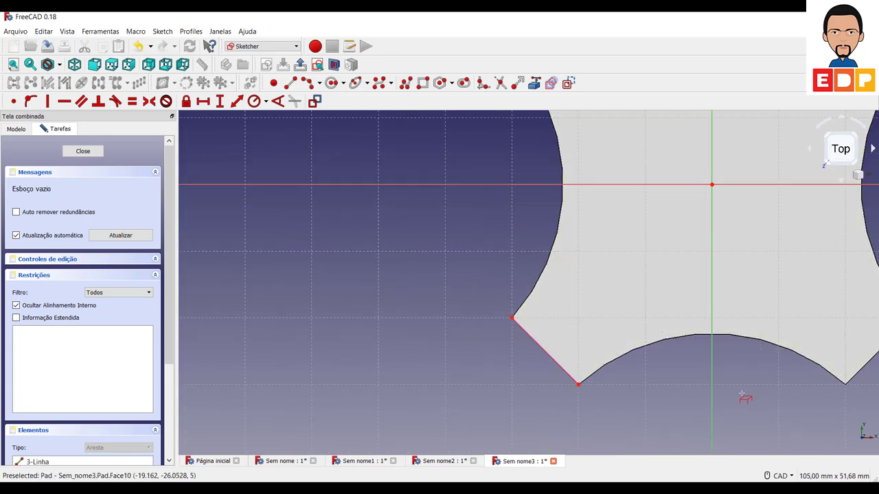
{"action": "mouse_move", "coordinate": [741, 394]}
{"action": "middle_mouse_down"}
{"action": "mouse_move", "coordinate": [592, 357]}
{"action": "mouse_move", "coordinate": [580, 376]}
{"action": "middle_mouse_up"}
{"action": "left_click", "coordinate": [712, 342]}
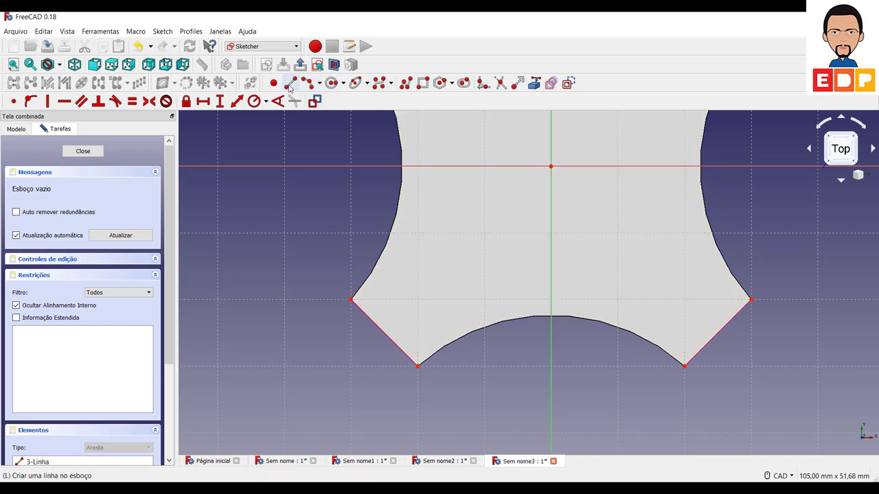
Draw four lines into the plate, two starting on each lower slanted corner edge.
{"action": "left_click", "coordinate": [290, 82]}
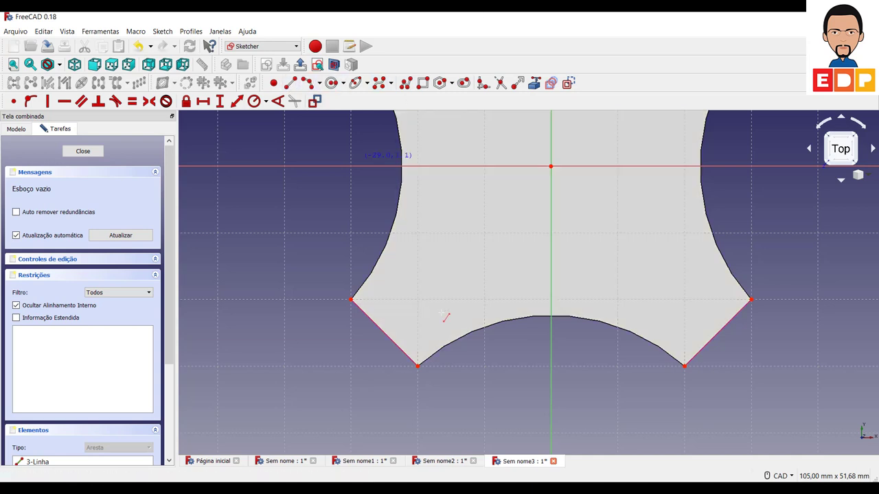
{"action": "left_click", "coordinate": [368, 317]}
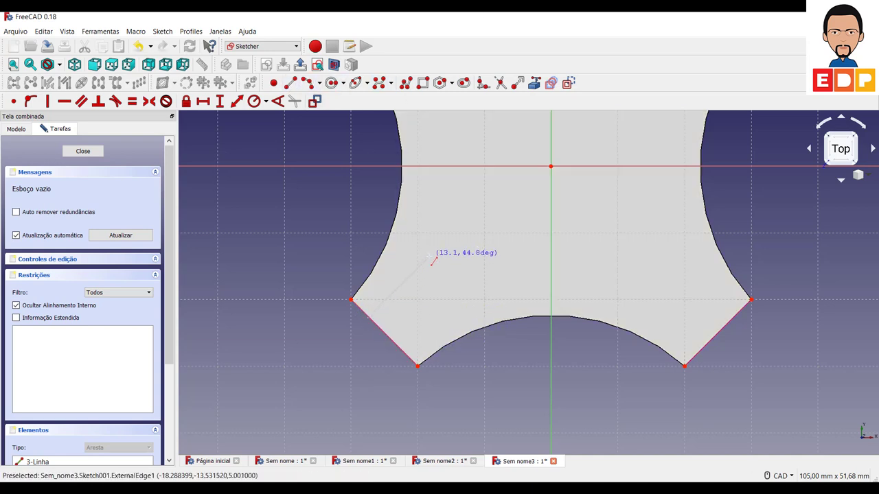
{"action": "left_click", "coordinate": [429, 259]}
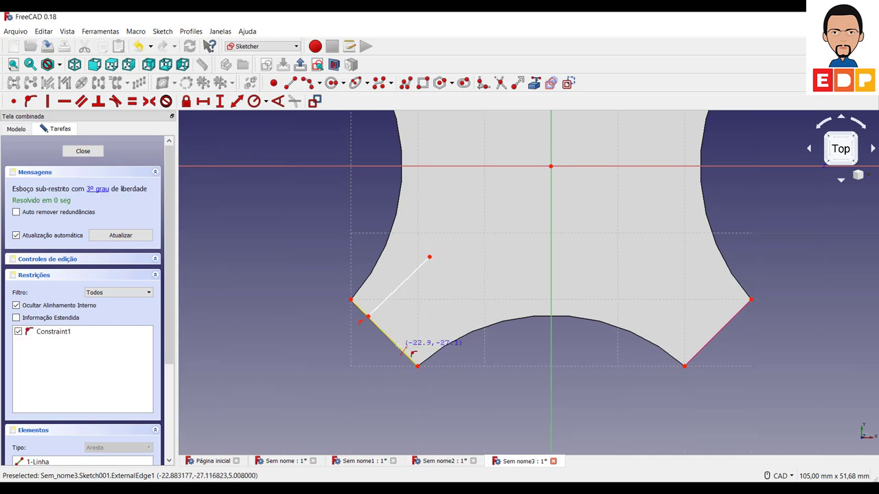
{"action": "left_click", "coordinate": [401, 348]}
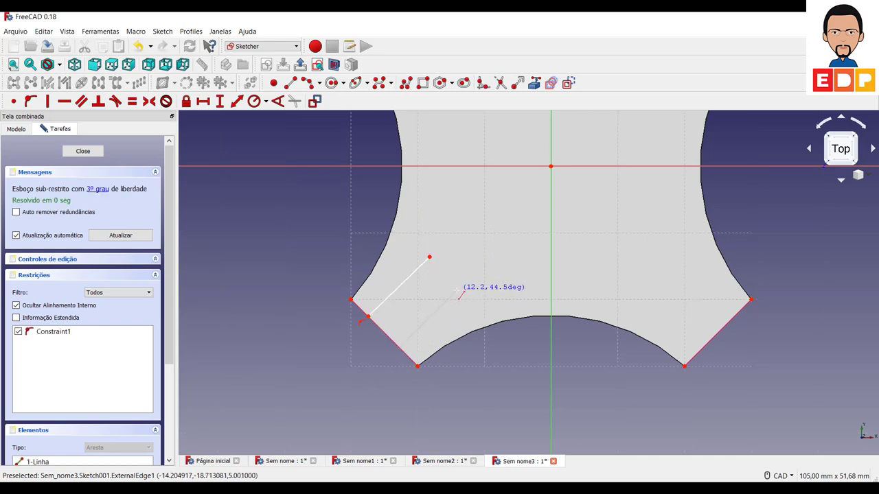
{"action": "left_click", "coordinate": [461, 294]}
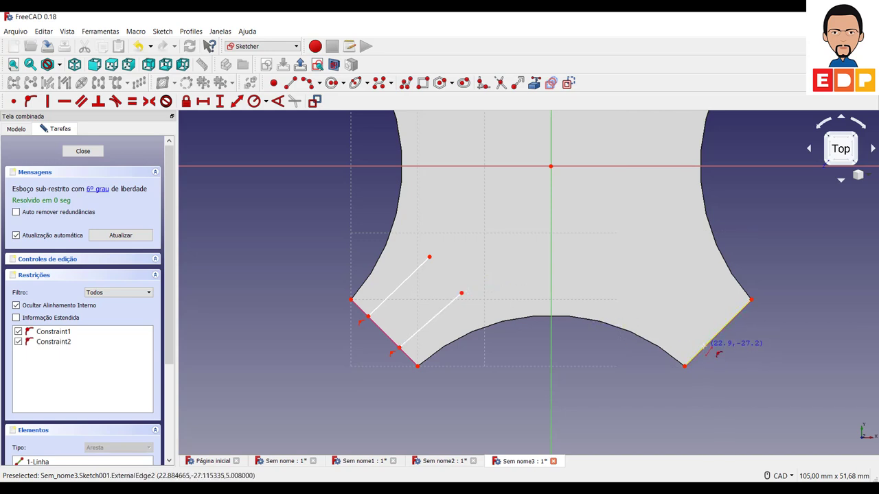
{"action": "left_click", "coordinate": [704, 348]}
{"action": "left_click", "coordinate": [643, 289]}
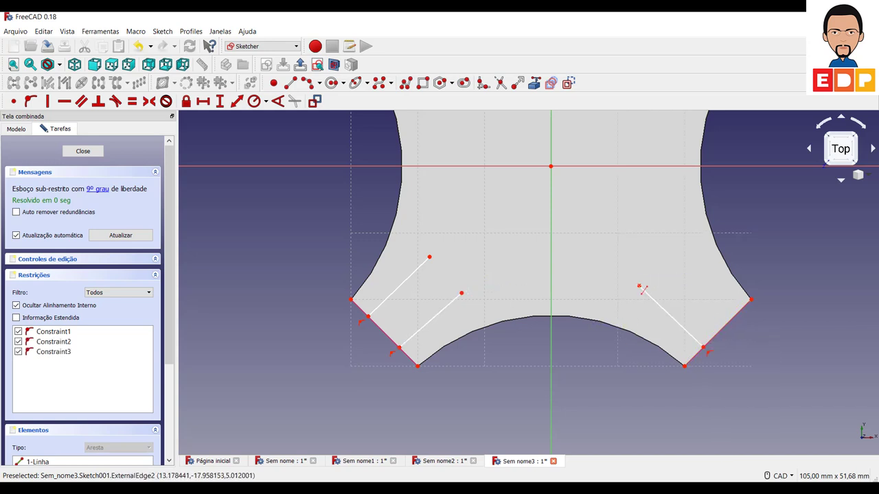
{"action": "left_click", "coordinate": [721, 316]}
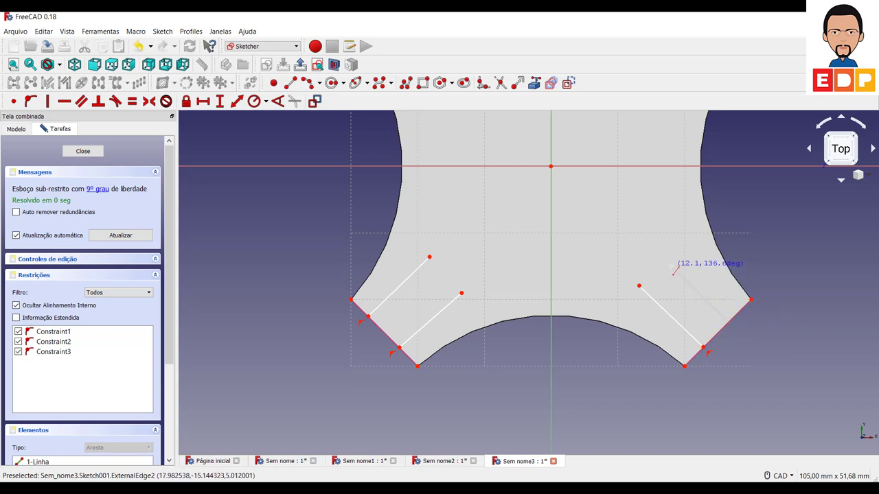
{"action": "left_click", "coordinate": [665, 266]}
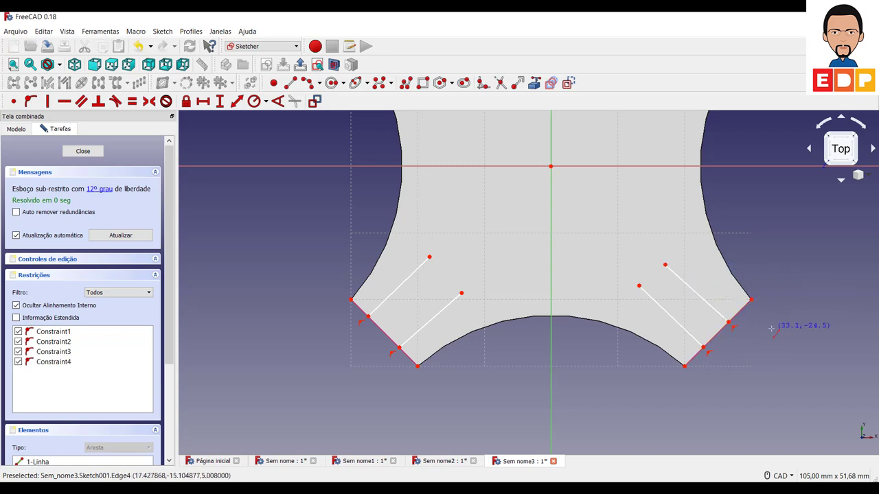
Make both right slot lines perpendicular to the lower-right slanted edge.
{"action": "right_click", "coordinate": [771, 329]}
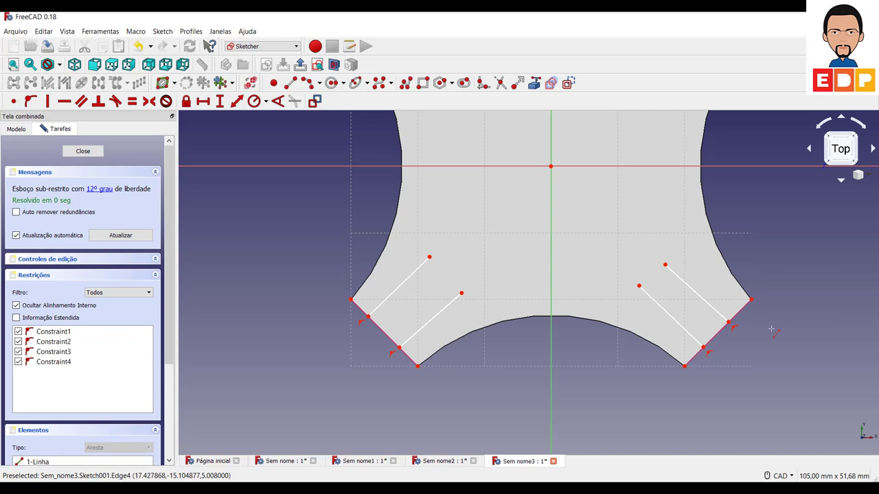
{"action": "left_click", "coordinate": [714, 309]}
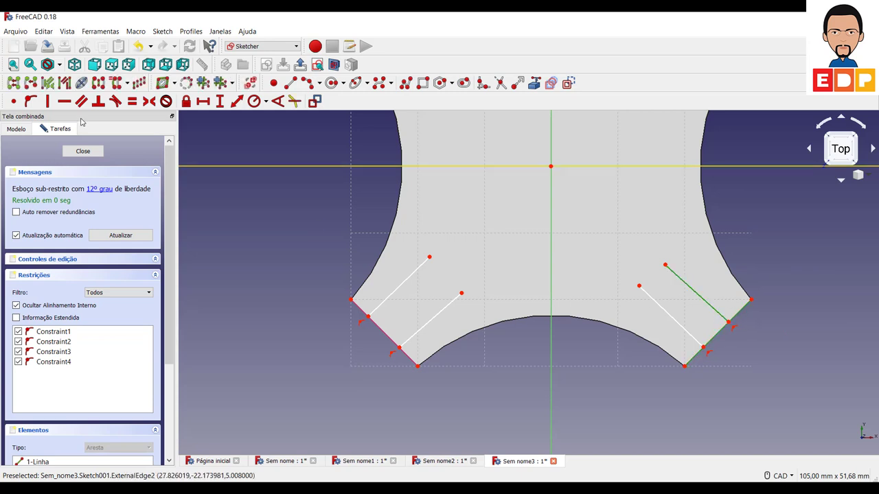
{"action": "left_click", "coordinate": [98, 101]}
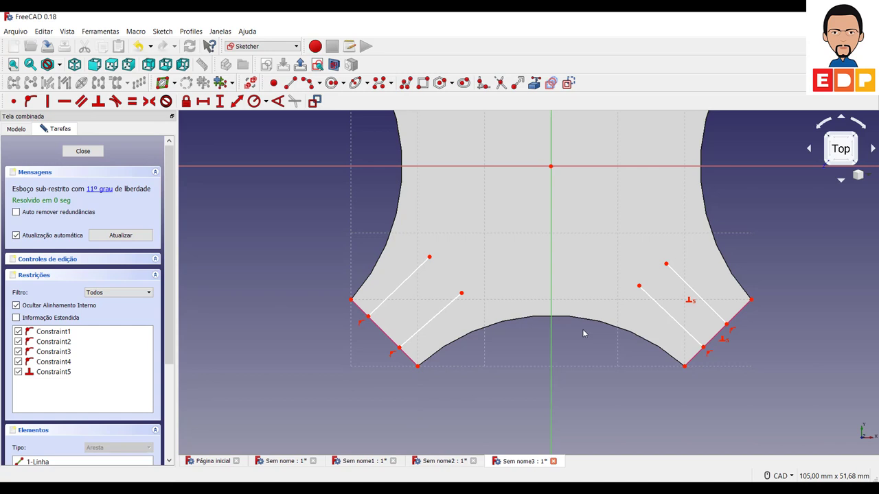
{"action": "left_click", "coordinate": [677, 326]}
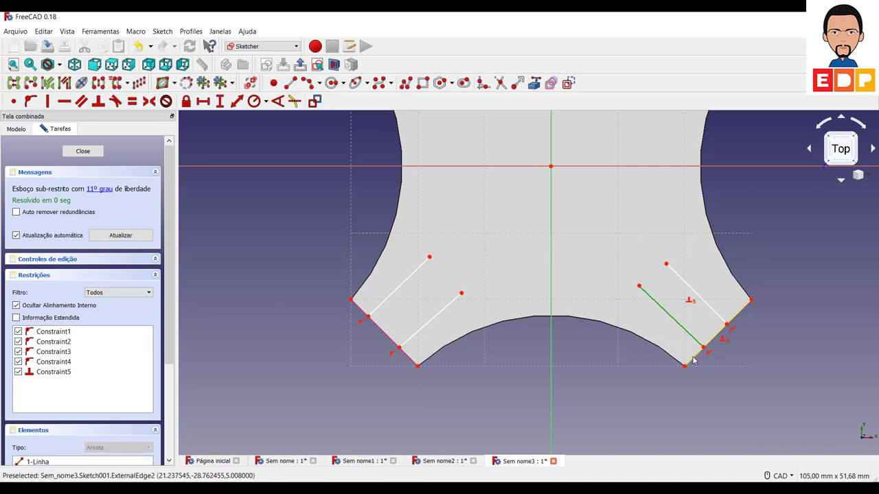
{"action": "left_click", "coordinate": [99, 101]}
Make both left slot lines perpendicular to the lower-left slanted edge.
{"action": "left_click", "coordinate": [420, 335]}
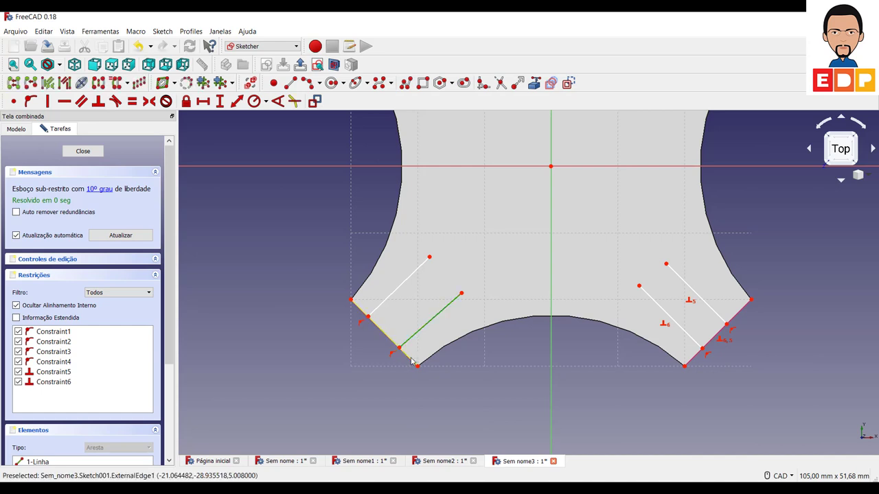
{"action": "left_click", "coordinate": [405, 354]}
{"action": "left_click", "coordinate": [98, 101]}
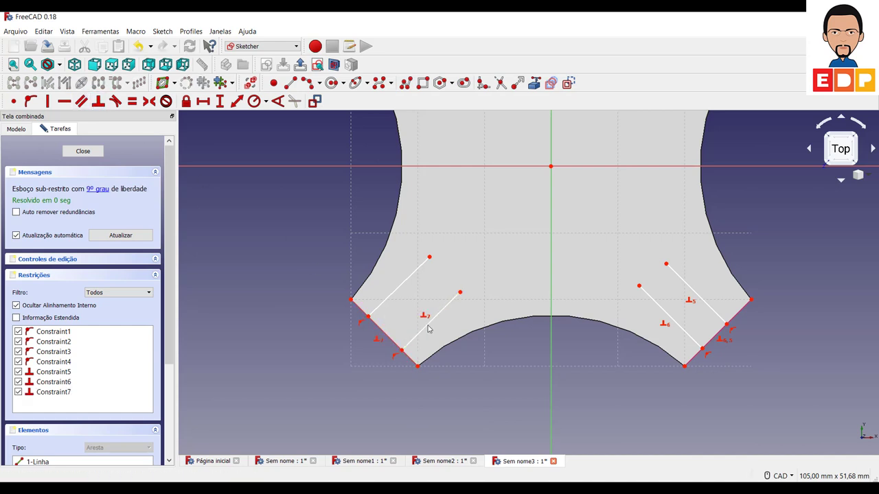
{"action": "left_click", "coordinate": [392, 299]}
{"action": "left_click", "coordinate": [379, 328]}
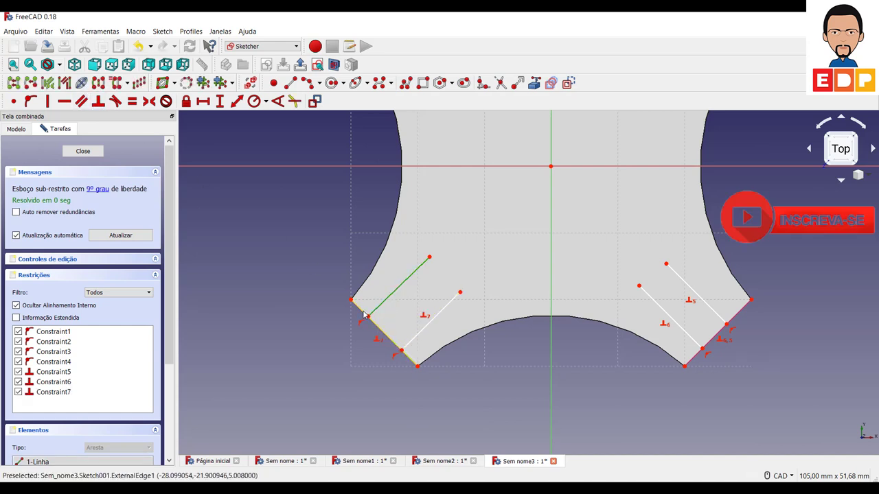
{"action": "left_click", "coordinate": [99, 102]}
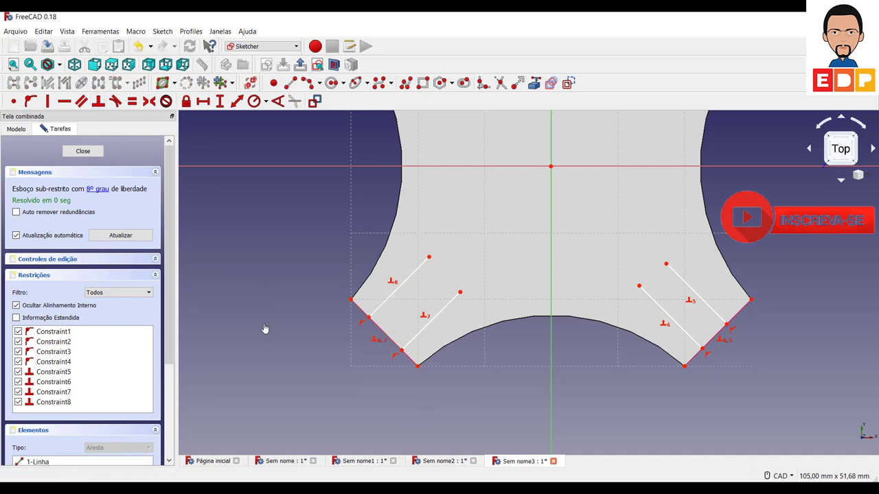
Try a Parallel constraint on the two left slot lines, then undo it as redundant.
{"action": "left_click", "coordinate": [402, 287]}
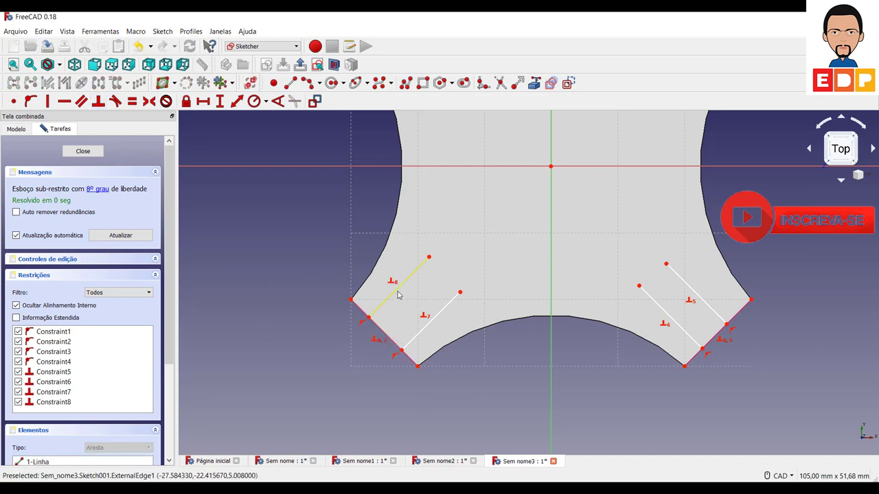
{"action": "left_click", "coordinate": [431, 321]}
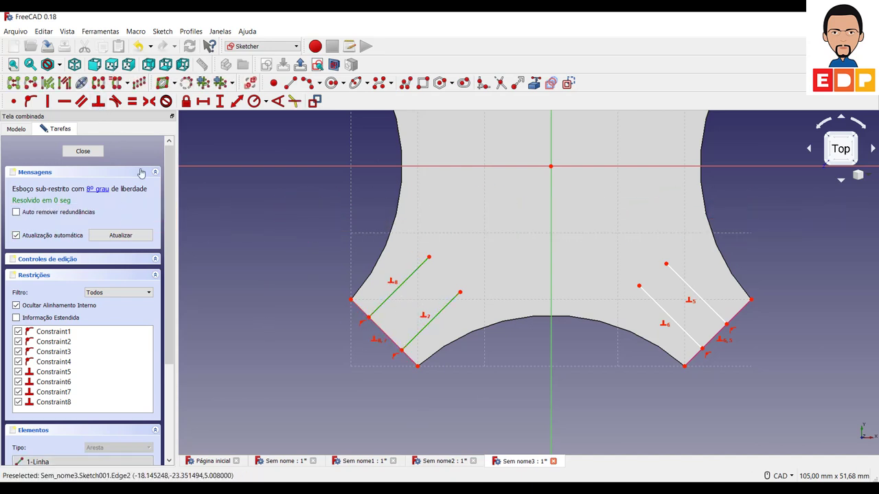
{"action": "left_click", "coordinate": [81, 101]}
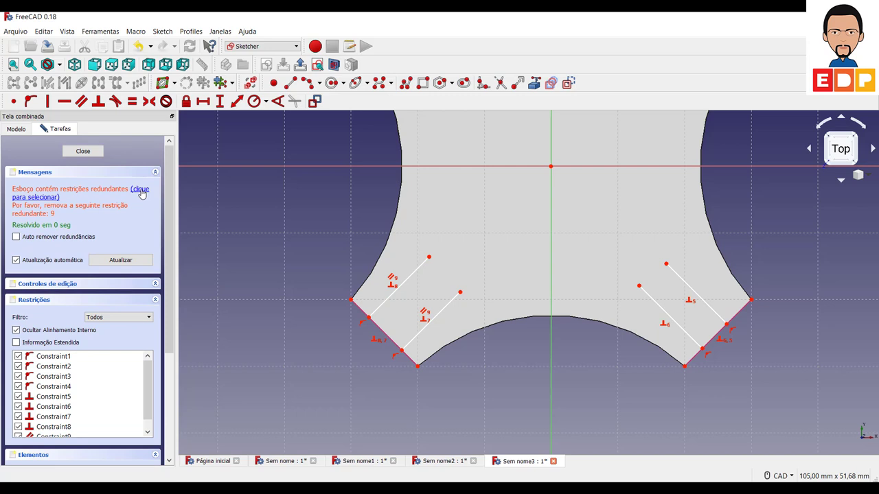
{"action": "key", "text": "ctrl+z"}
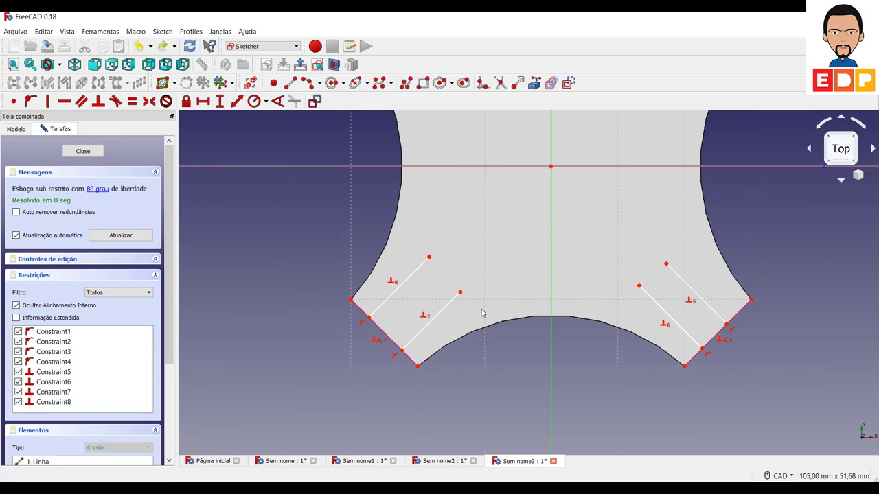
Give the left outer slot line a 15 mm length dimension.
{"action": "left_click_drag", "start_coordinate": [453, 306], "coordinate": [456, 296]}
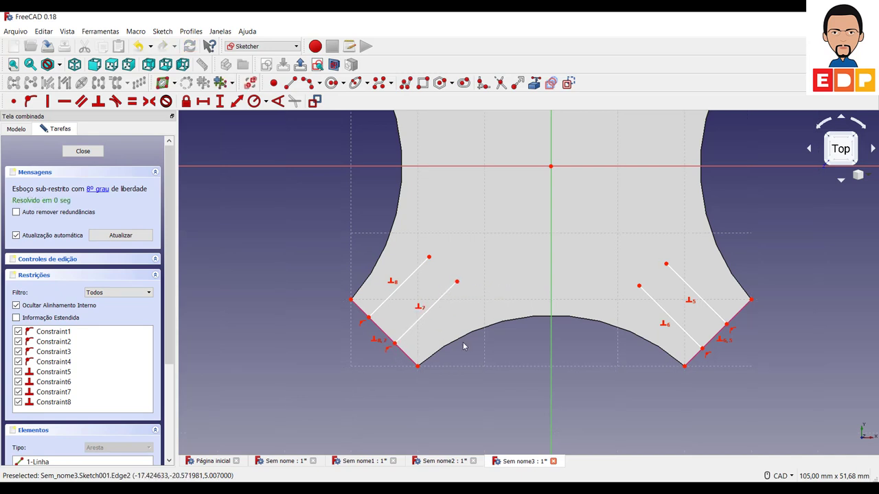
{"action": "left_click", "coordinate": [424, 311]}
{"action": "left_click", "coordinate": [402, 284]}
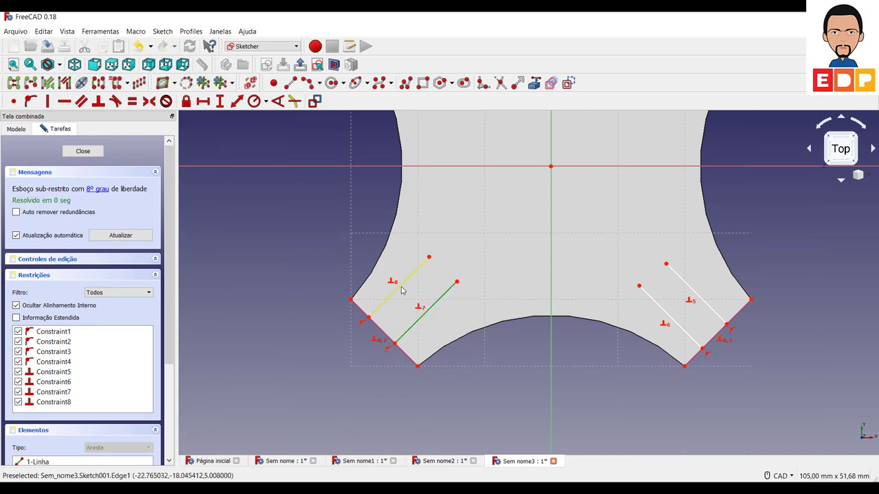
{"action": "key", "text": "Escape"}
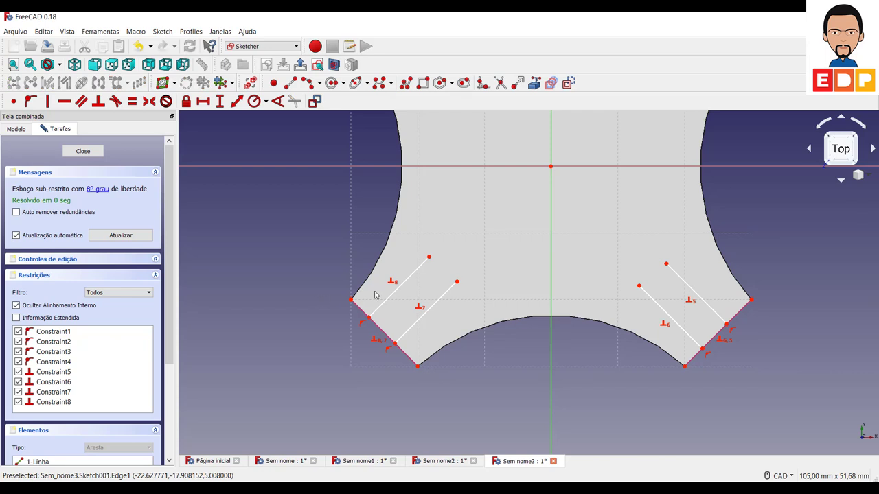
{"action": "left_click", "coordinate": [387, 304]}
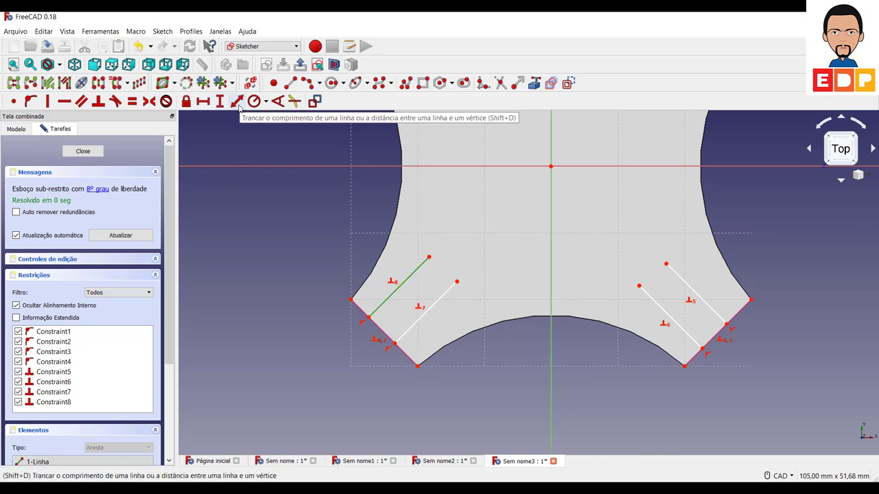
{"action": "left_click", "coordinate": [237, 103]}
{"action": "type", "text": "15"}
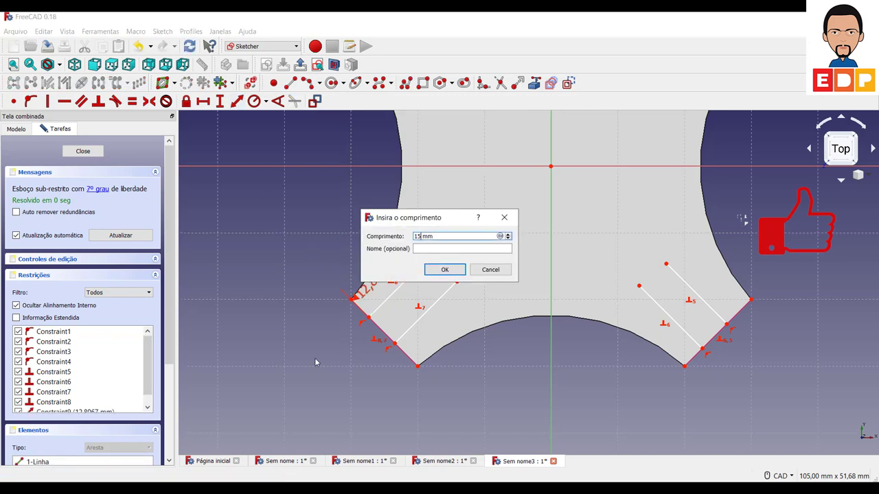
{"action": "key", "text": "Return"}
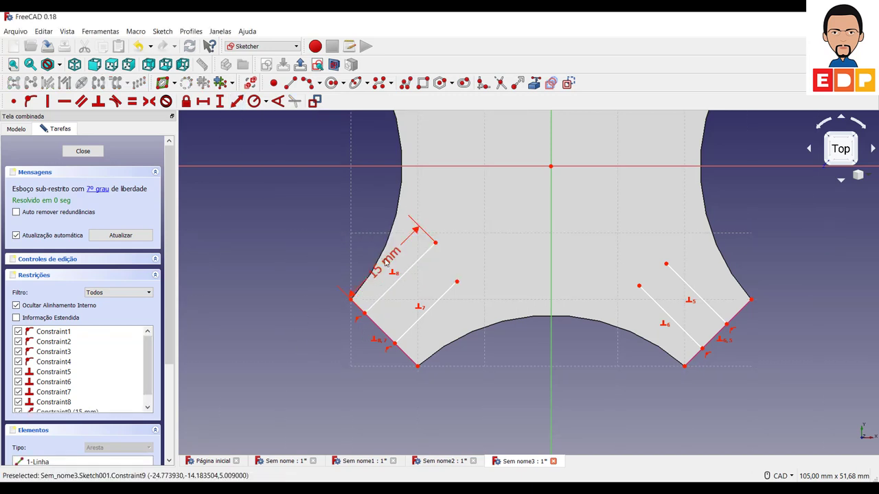
{"action": "left_click_drag", "start_coordinate": [386, 263], "coordinate": [327, 232]}
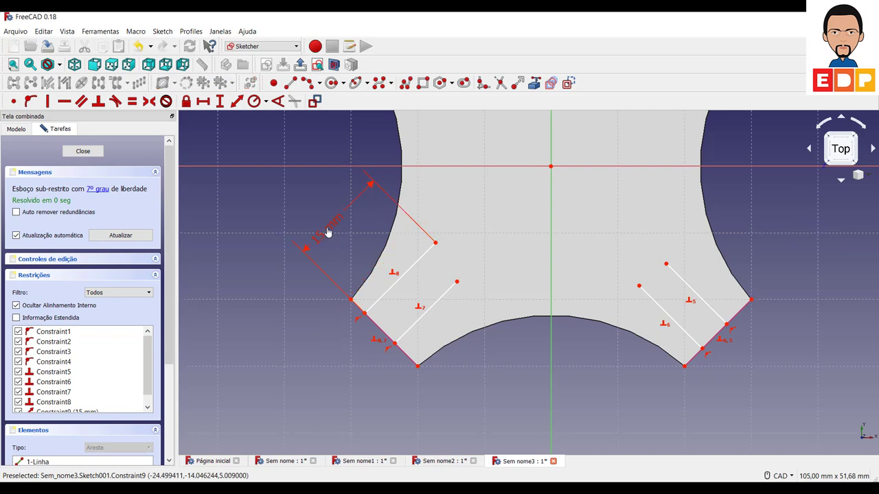
Make all four slot lines equal in length, then reposition the inner left line.
{"action": "left_click", "coordinate": [412, 267]}
{"action": "left_click", "coordinate": [440, 296]}
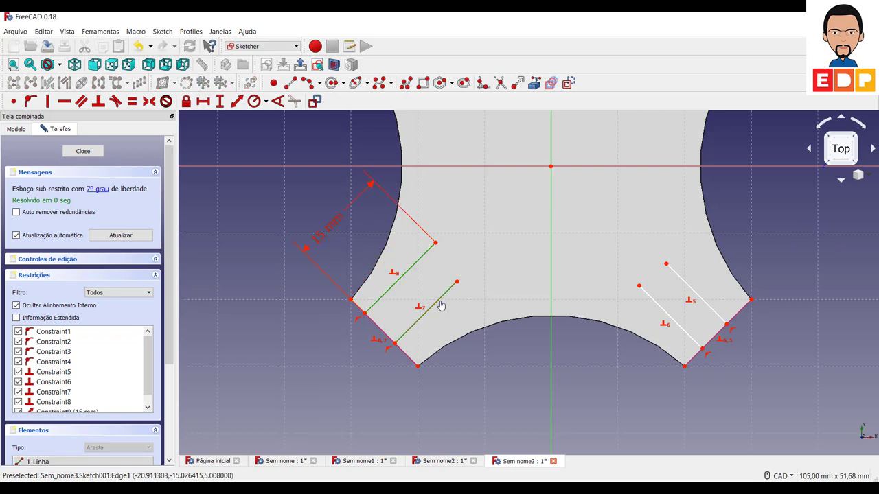
{"action": "left_click", "coordinate": [656, 307]}
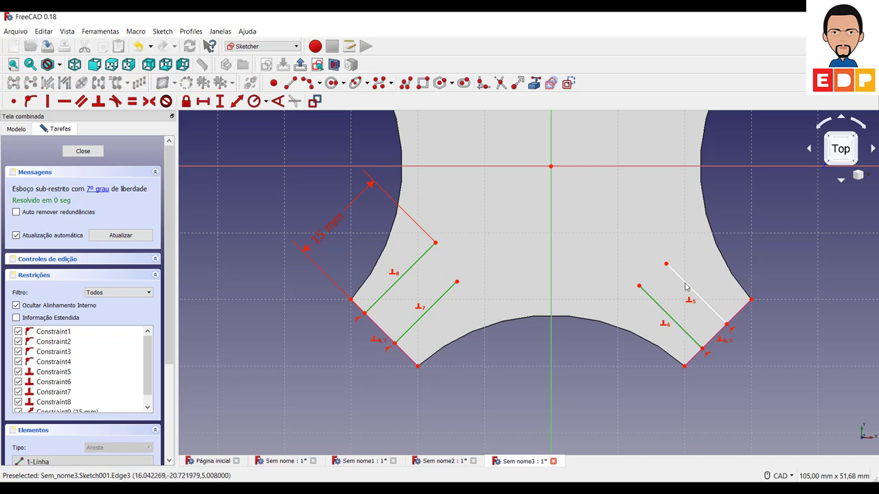
{"action": "left_click", "coordinate": [684, 283]}
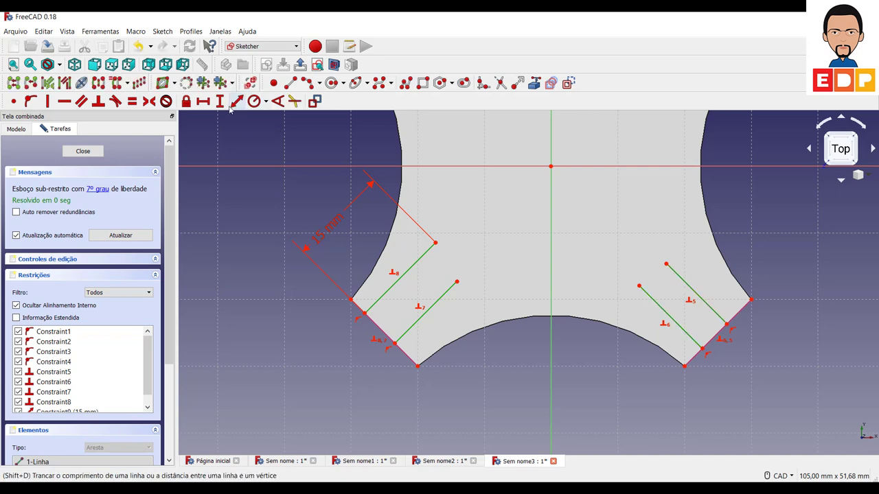
{"action": "left_click", "coordinate": [132, 101]}
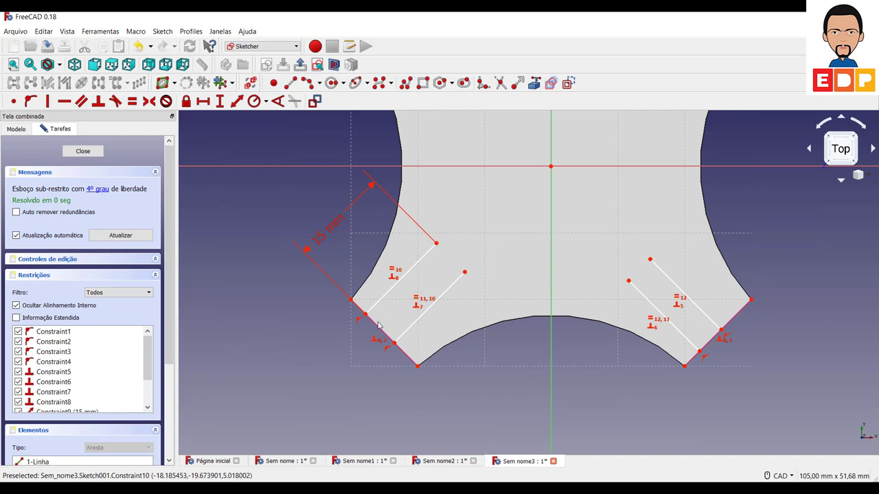
{"action": "left_click_drag", "start_coordinate": [405, 327], "coordinate": [420, 333]}
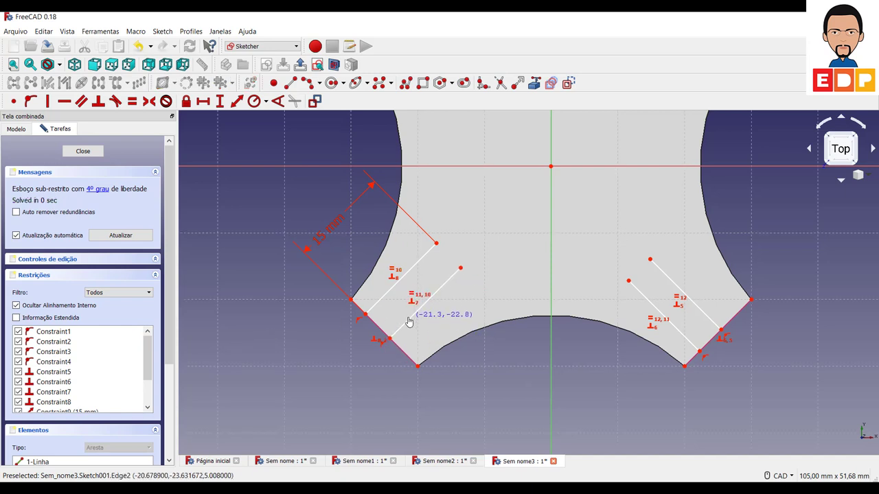
{"action": "left_click_drag", "start_coordinate": [420, 332], "coordinate": [421, 331]}
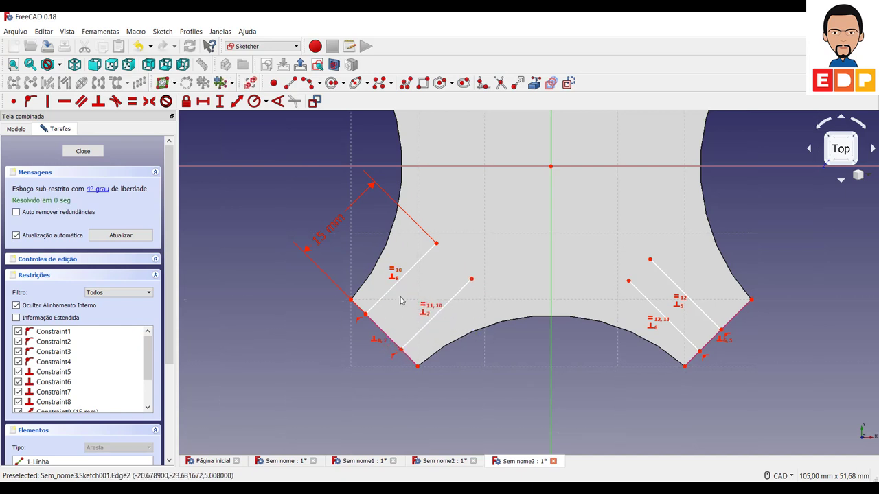
{"action": "left_click_drag", "start_coordinate": [395, 291], "coordinate": [423, 320]}
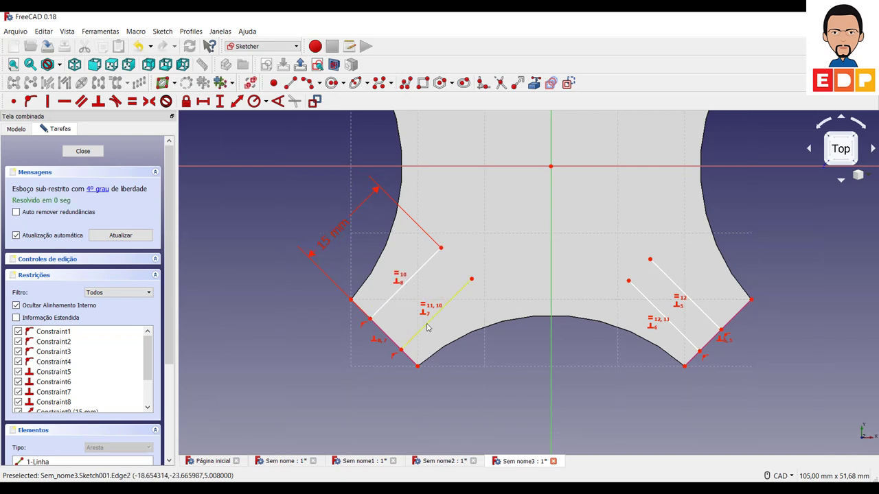
Nudge the inner slot lines and add a 3 mm vertical distance on the right chamfer.
{"action": "left_click_drag", "start_coordinate": [422, 320], "coordinate": [408, 333]}
{"action": "left_click_drag", "start_coordinate": [411, 337], "coordinate": [406, 333]}
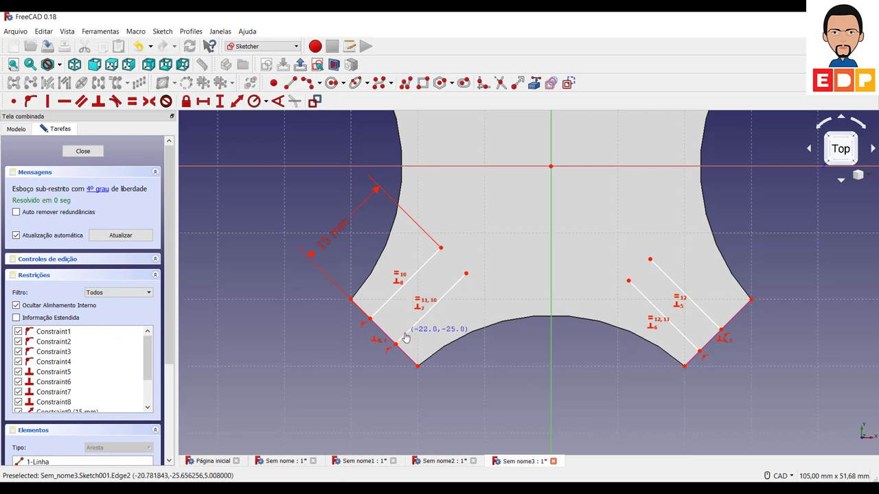
{"action": "left_click_drag", "start_coordinate": [708, 316], "coordinate": [717, 306]}
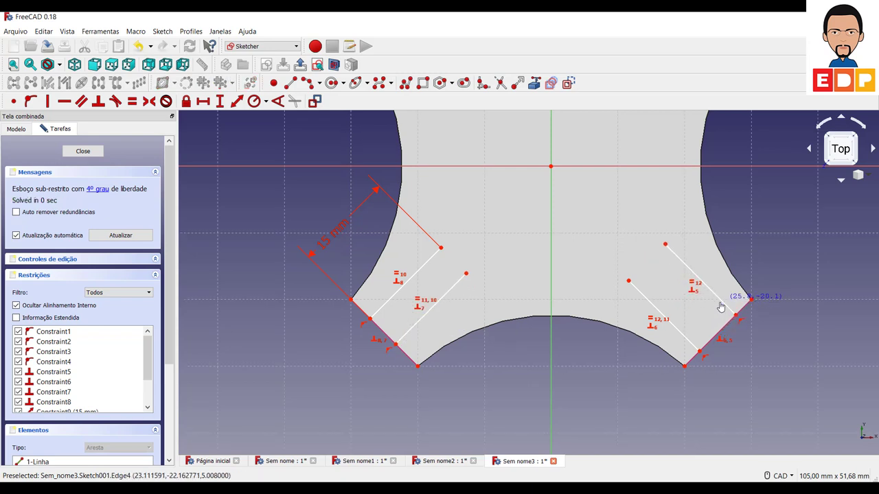
{"action": "left_click_drag", "start_coordinate": [686, 340], "coordinate": [693, 334]}
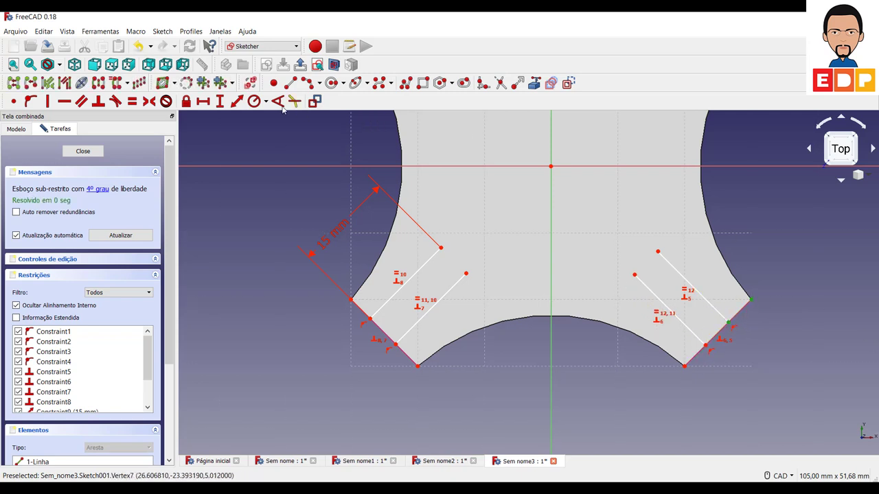
{"action": "left_click", "coordinate": [219, 102]}
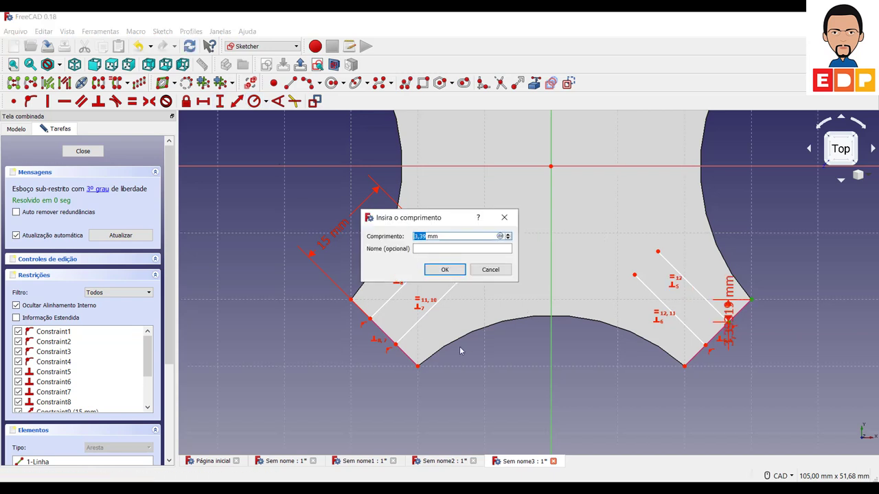
{"action": "key", "text": "Return"}
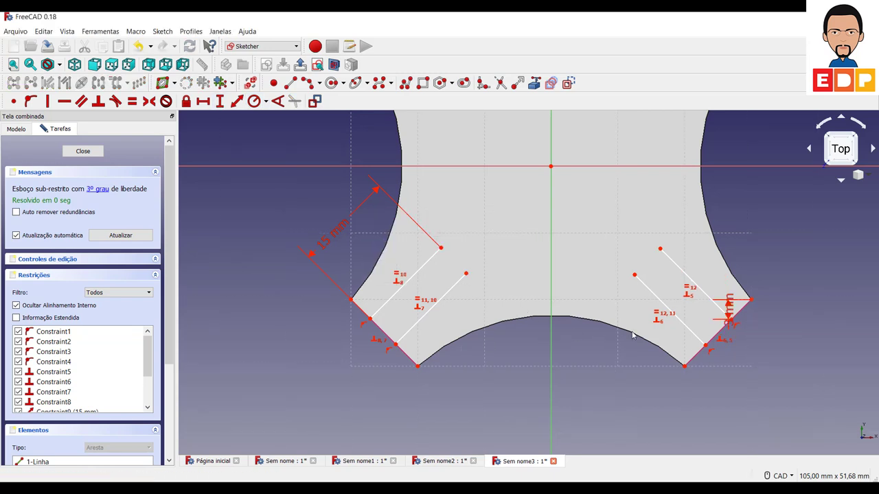
{"action": "left_click_drag", "start_coordinate": [729, 303], "coordinate": [809, 237]}
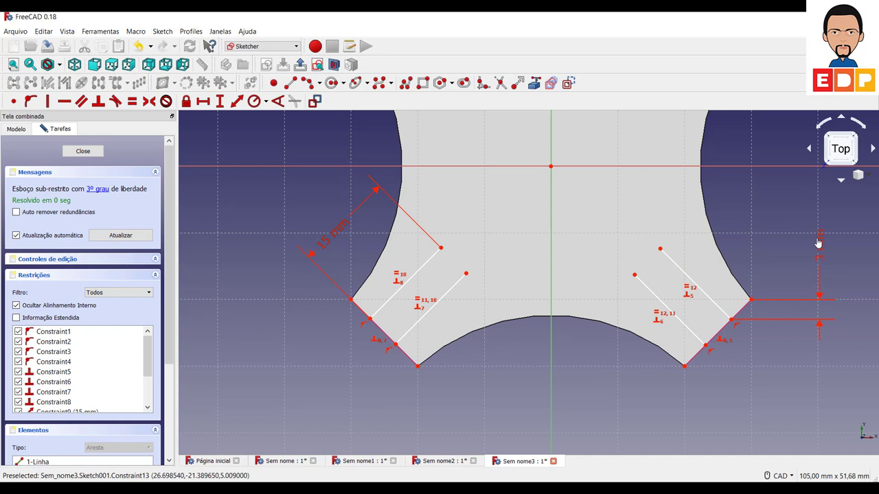
Set a 3 mm vertical distance from the lower right slot line end to the chamfer's bottom corner.
{"action": "left_click", "coordinate": [731, 320]}
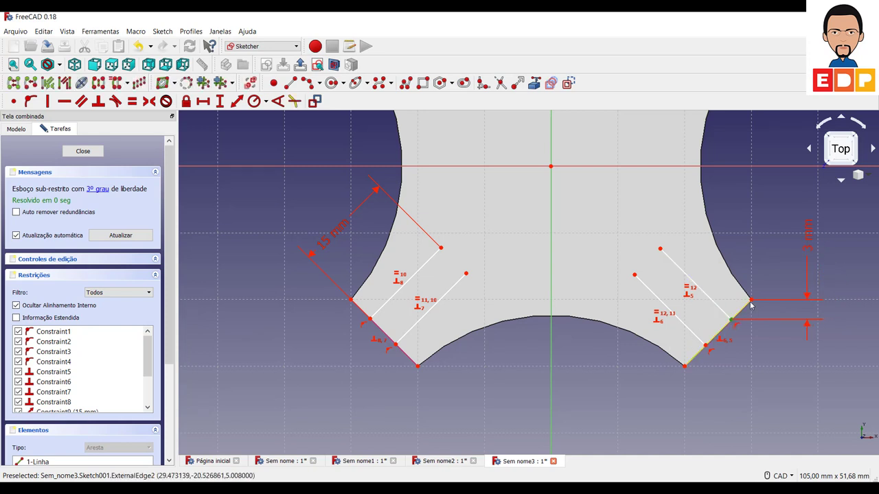
{"action": "left_click", "coordinate": [751, 303]}
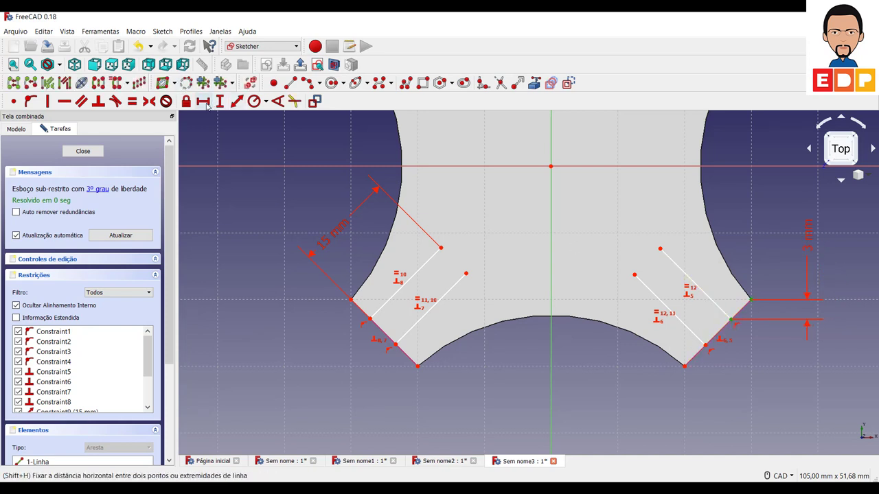
{"action": "left_click", "coordinate": [204, 102]}
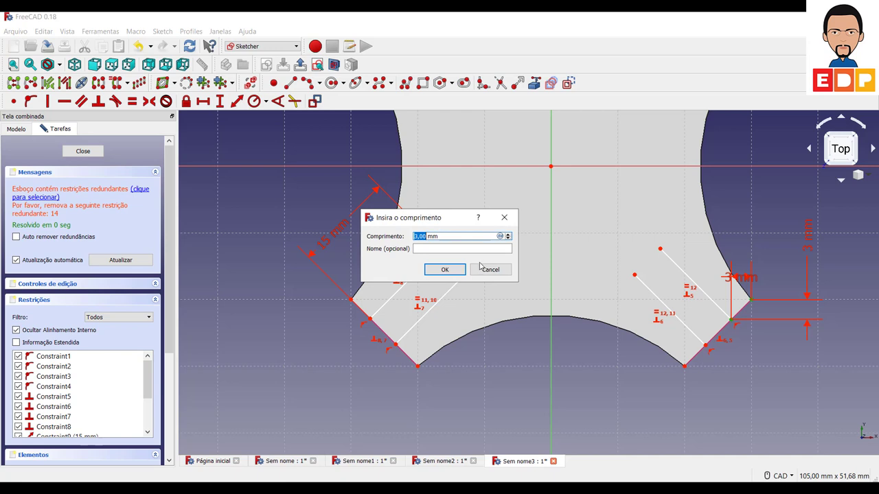
{"action": "left_click", "coordinate": [489, 270]}
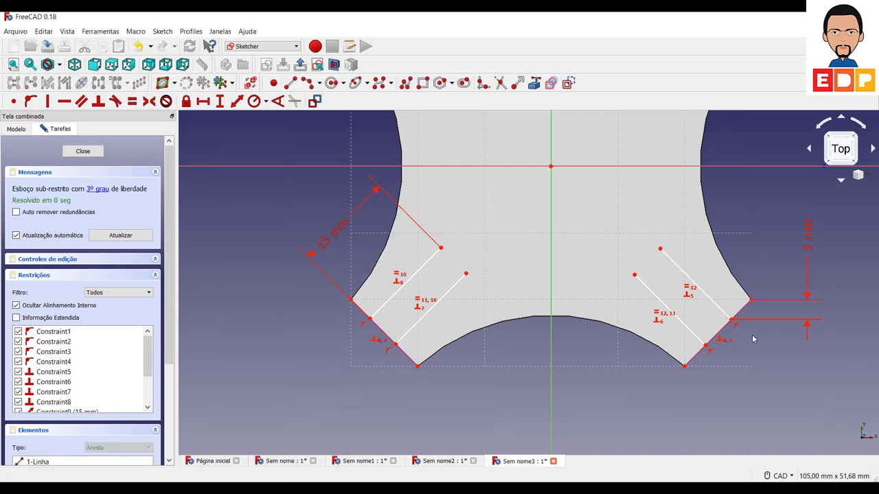
{"action": "left_click", "coordinate": [706, 348]}
{"action": "left_click", "coordinate": [685, 367]}
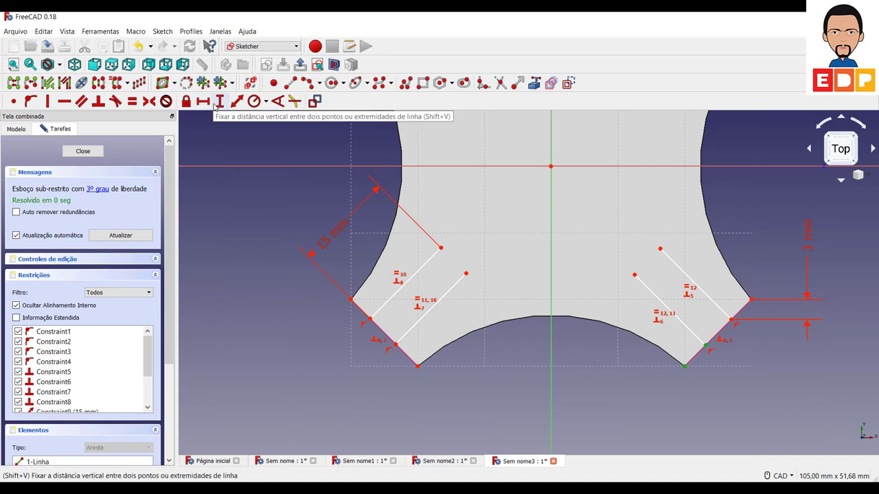
{"action": "left_click", "coordinate": [218, 102]}
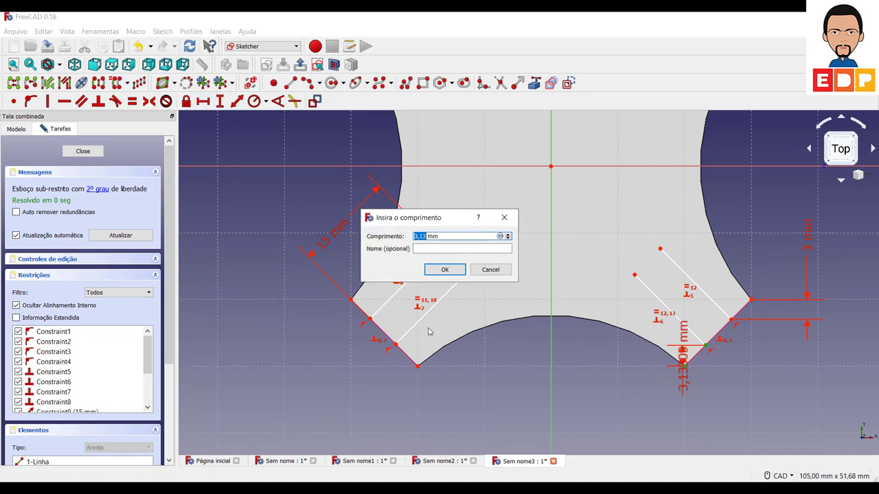
{"action": "type", "text": "3"}
{"action": "key", "text": "Return"}
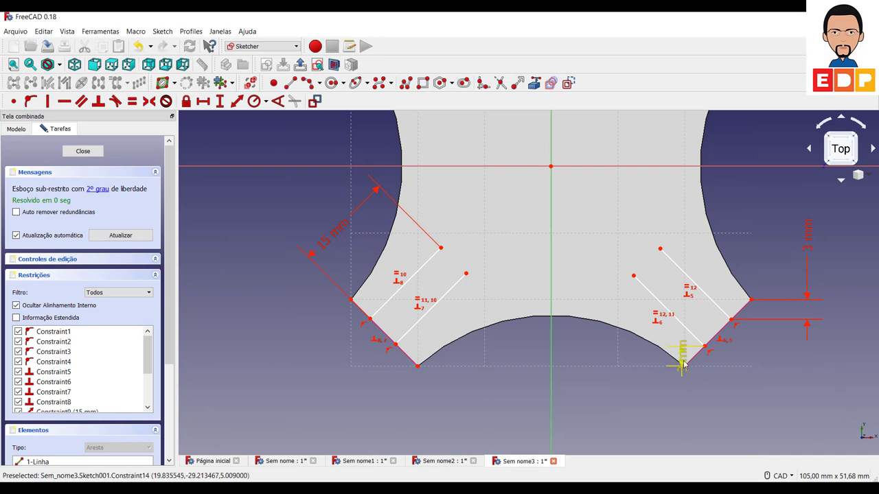
{"action": "mouse_move", "coordinate": [681, 355]}
{"action": "left_mouse_down"}
{"action": "mouse_move", "coordinate": [679, 408]}
{"action": "mouse_move", "coordinate": [844, 402]}
{"action": "left_mouse_up"}
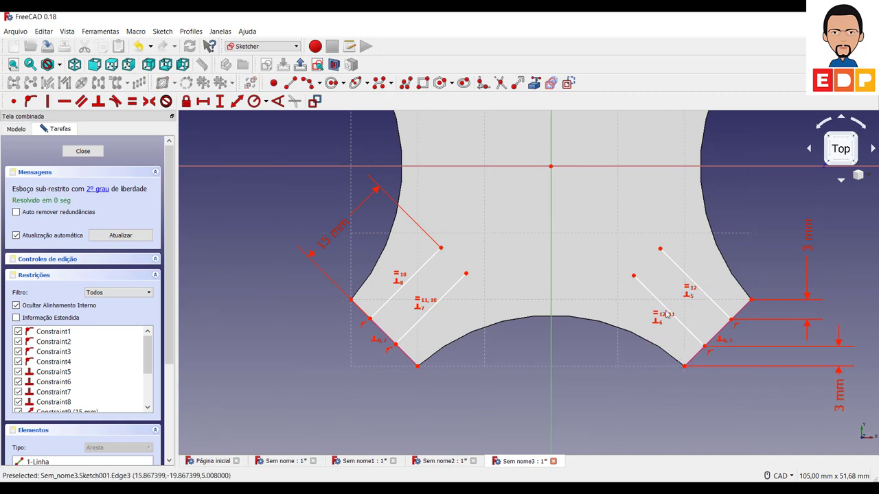
Add 3 mm vertical distances between the left slot line ends and the left chamfer corners.
{"action": "left_click", "coordinate": [396, 344]}
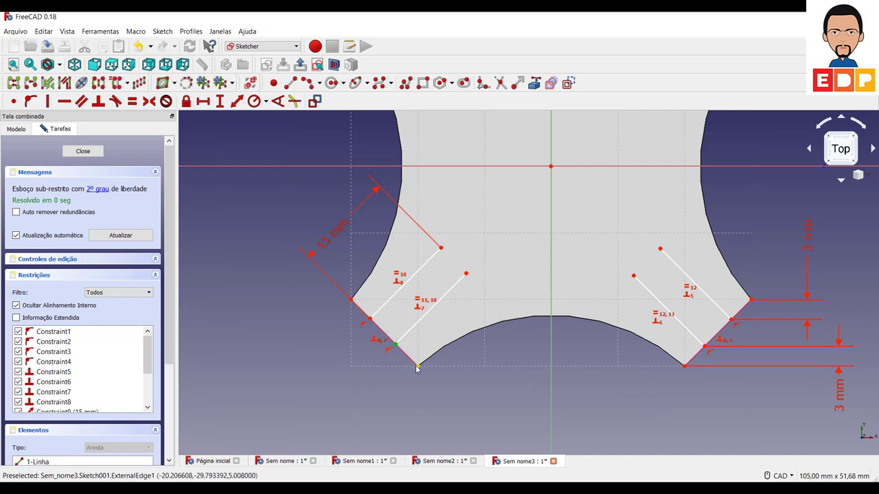
{"action": "left_click", "coordinate": [417, 366]}
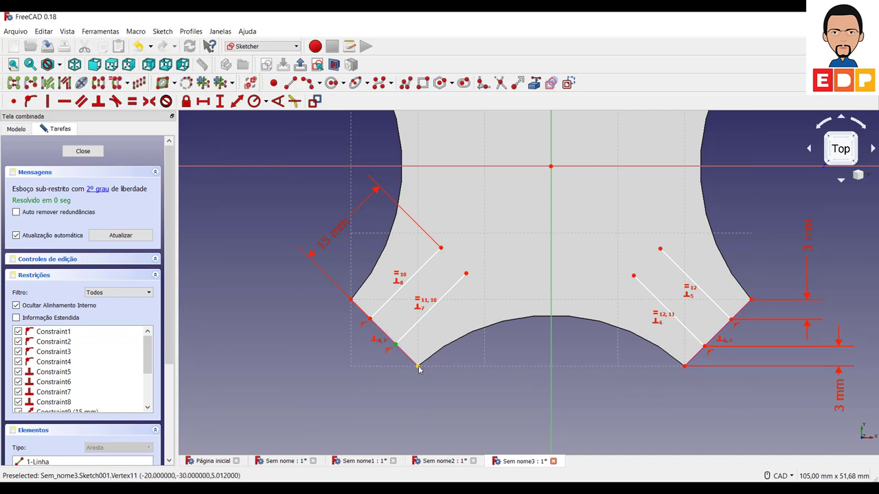
{"action": "left_click", "coordinate": [220, 103]}
{"action": "type", "text": "3"}
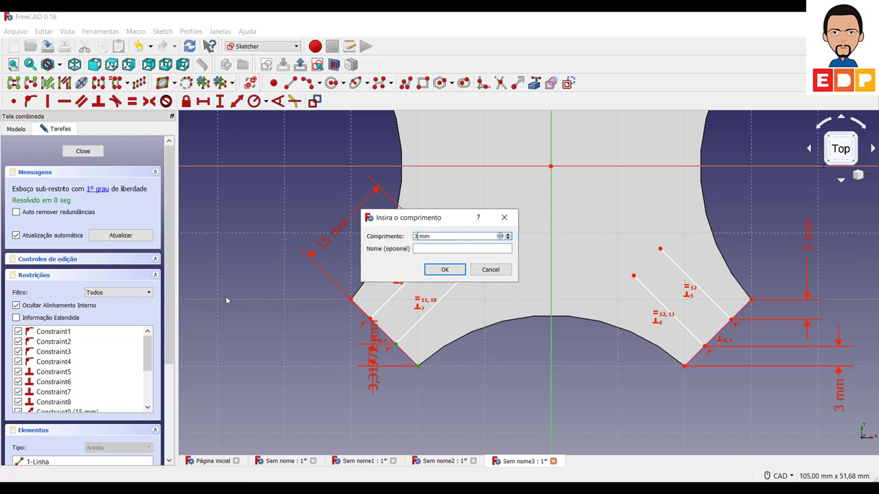
{"action": "key", "text": "Return"}
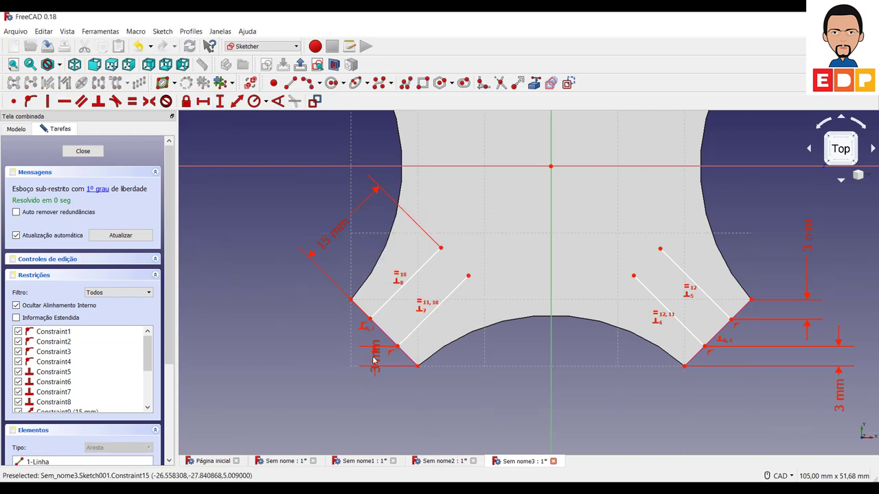
{"action": "left_click_drag", "start_coordinate": [374, 353], "coordinate": [352, 324]}
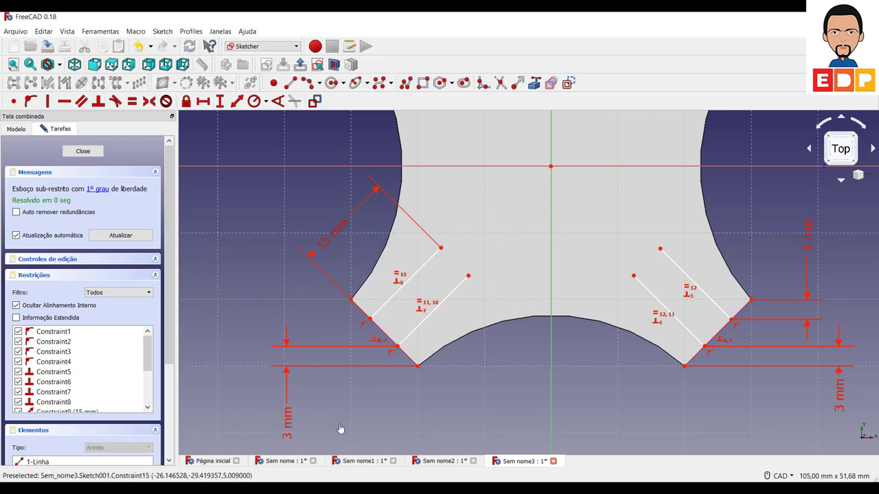
{"action": "left_click", "coordinate": [351, 301]}
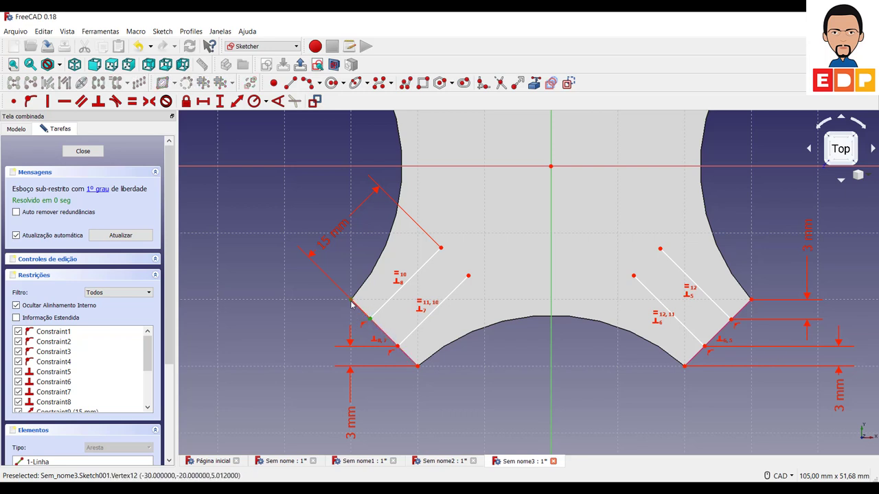
{"action": "left_click", "coordinate": [219, 101]}
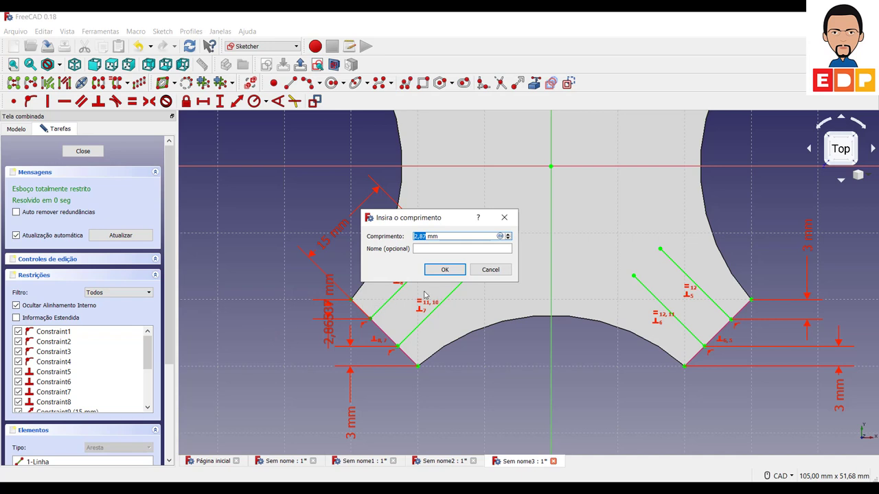
{"action": "key", "text": "Return"}
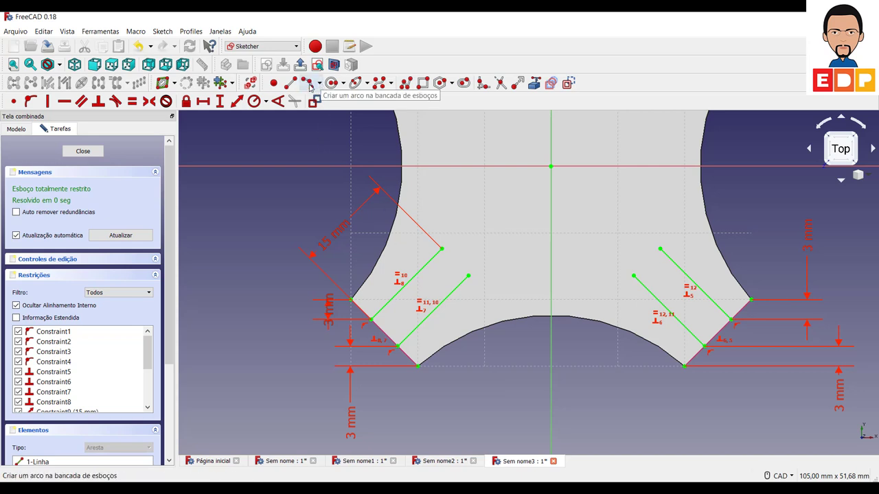
Draw an arc joining the two line ends of the left slot, then another for the right slot.
{"action": "left_click", "coordinate": [310, 88]}
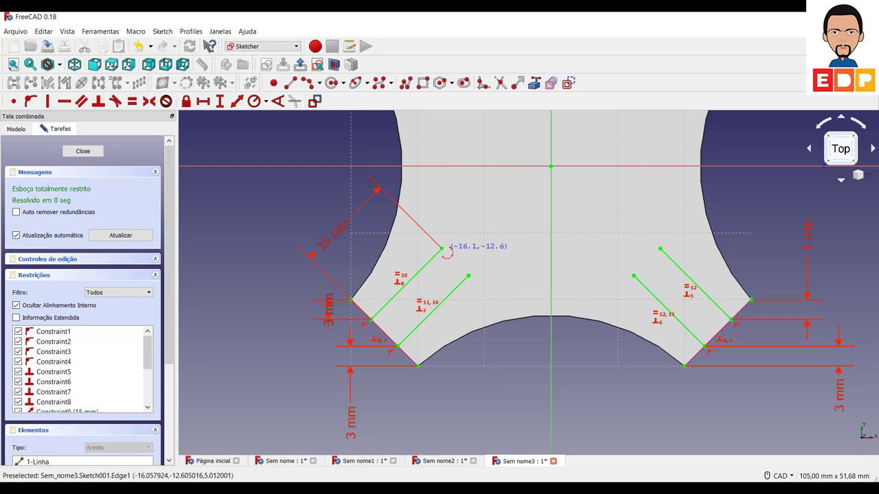
{"action": "left_click", "coordinate": [442, 248]}
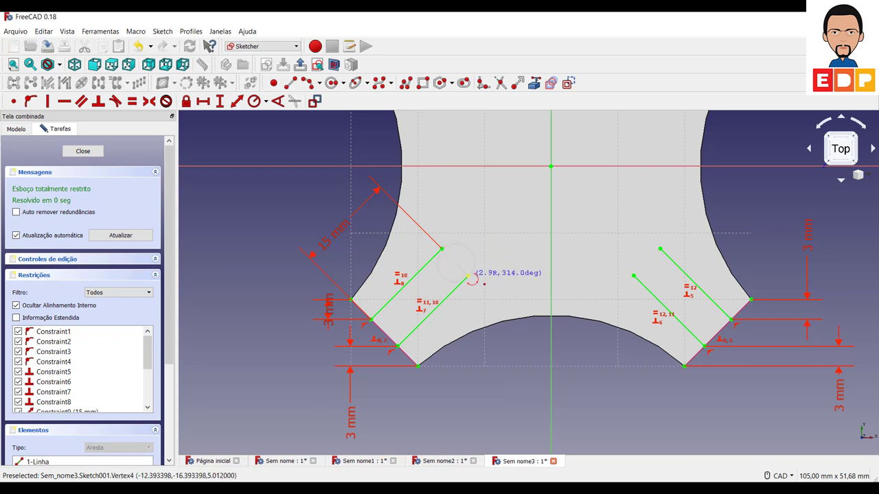
{"action": "left_click", "coordinate": [469, 281]}
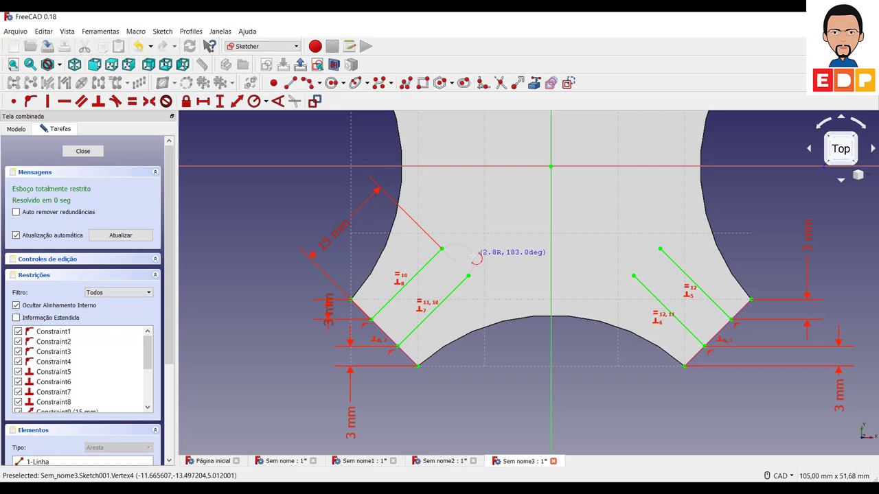
{"action": "left_click", "coordinate": [476, 257]}
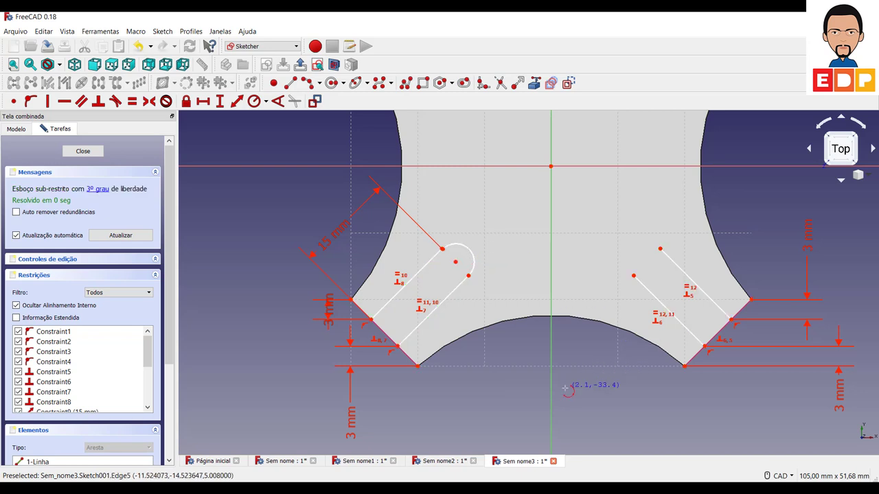
{"action": "left_click", "coordinate": [646, 263]}
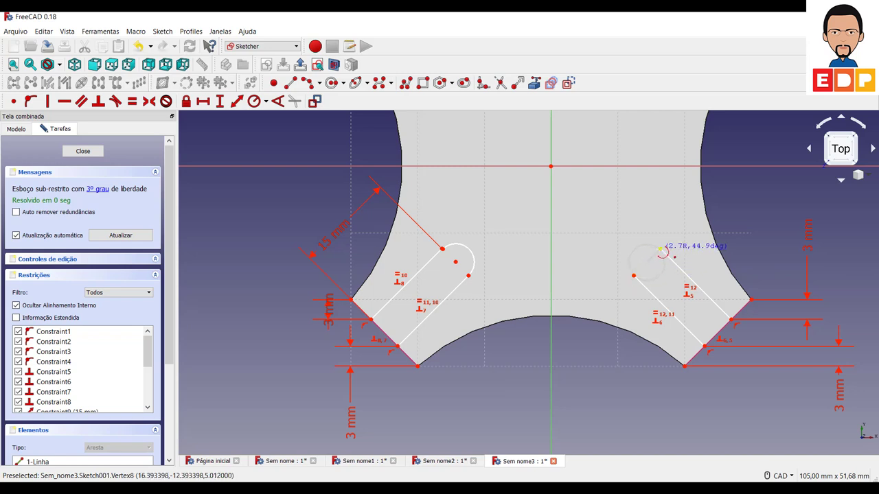
{"action": "left_click", "coordinate": [660, 249]}
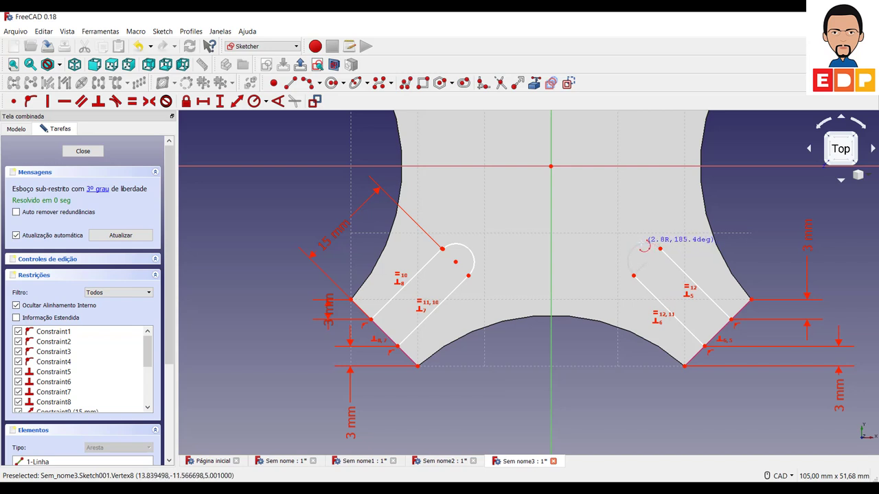
{"action": "left_click", "coordinate": [643, 245]}
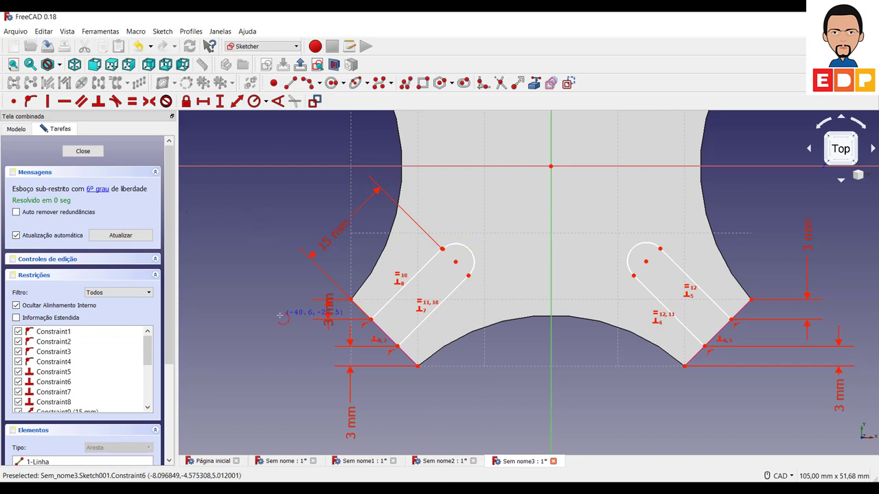
Reopen the slot sketch and give both slot-end arcs a 2,83 mm radius.
{"action": "key", "text": "Escape"}
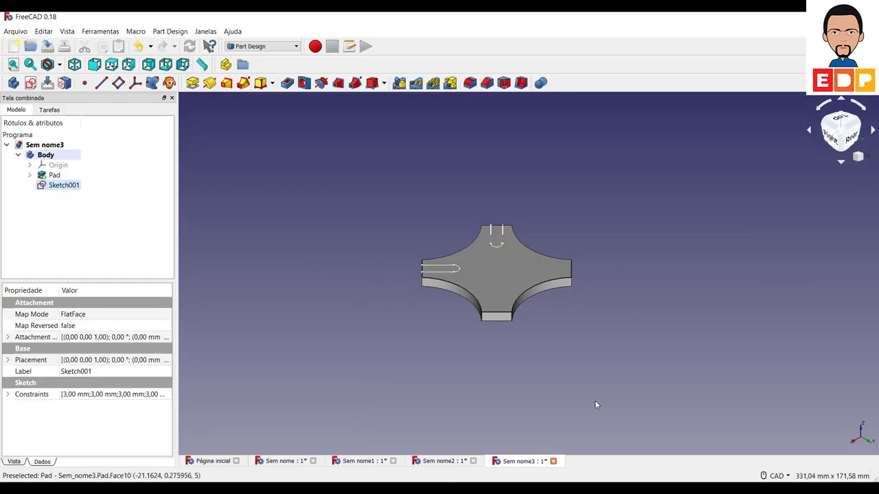
{"action": "double_click", "coordinate": [60, 185]}
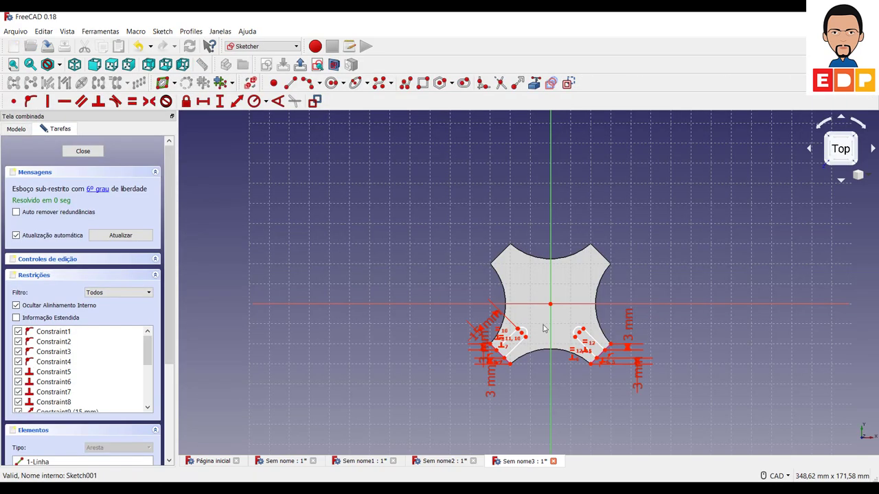
{"action": "scroll", "coordinate": [584, 322], "scroll_direction": "up", "scroll_amount": 5}
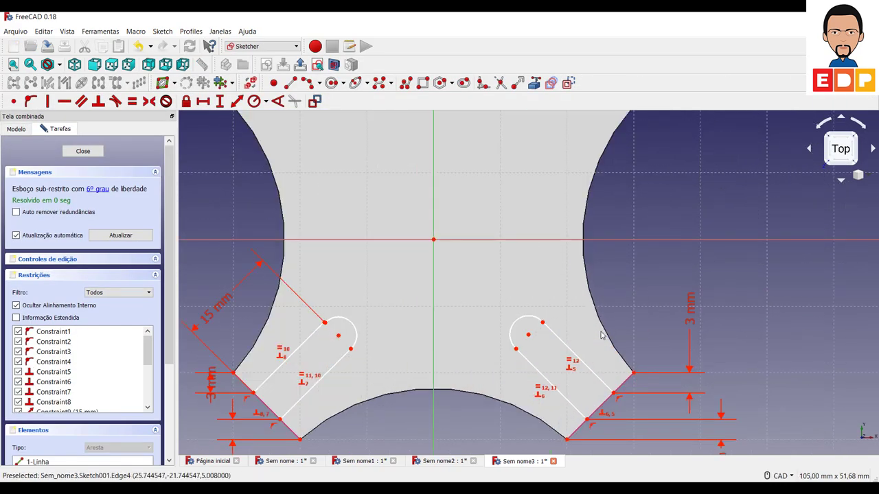
{"action": "left_click", "coordinate": [512, 329]}
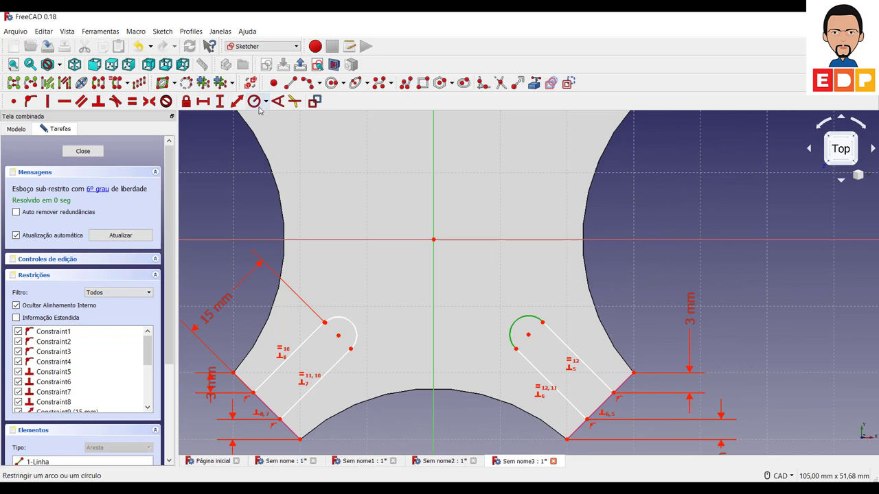
{"action": "left_click", "coordinate": [254, 100]}
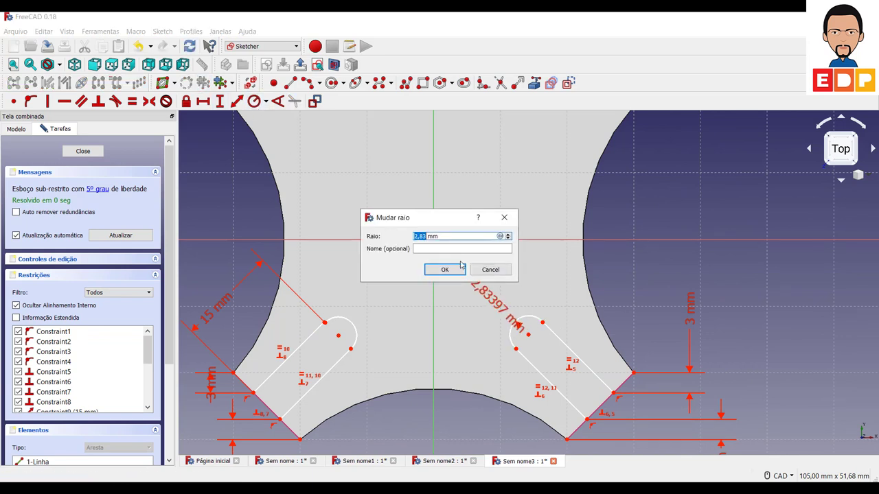
{"action": "left_click", "coordinate": [460, 268]}
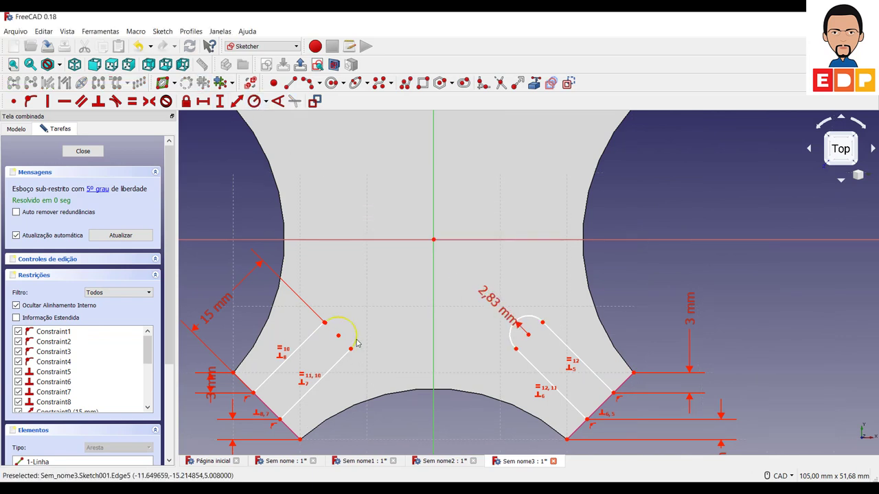
{"action": "left_click", "coordinate": [356, 343]}
{"action": "left_click", "coordinate": [254, 101]}
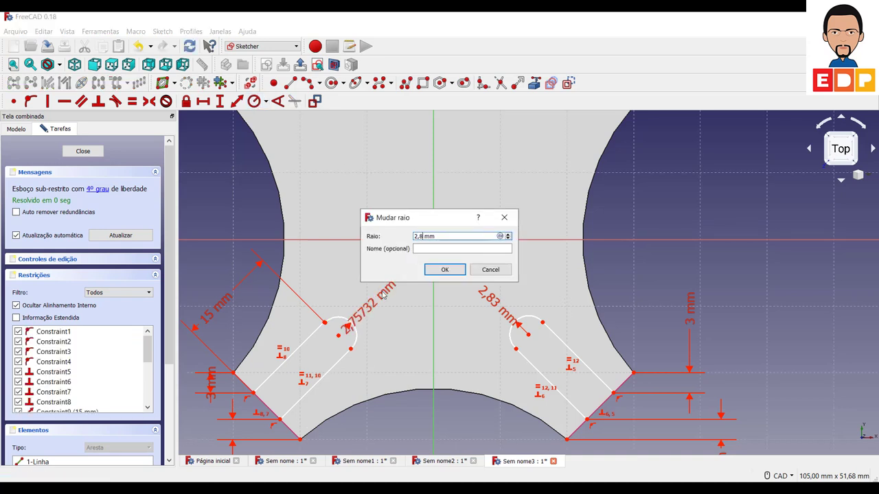
{"action": "key", "text": "Return"}
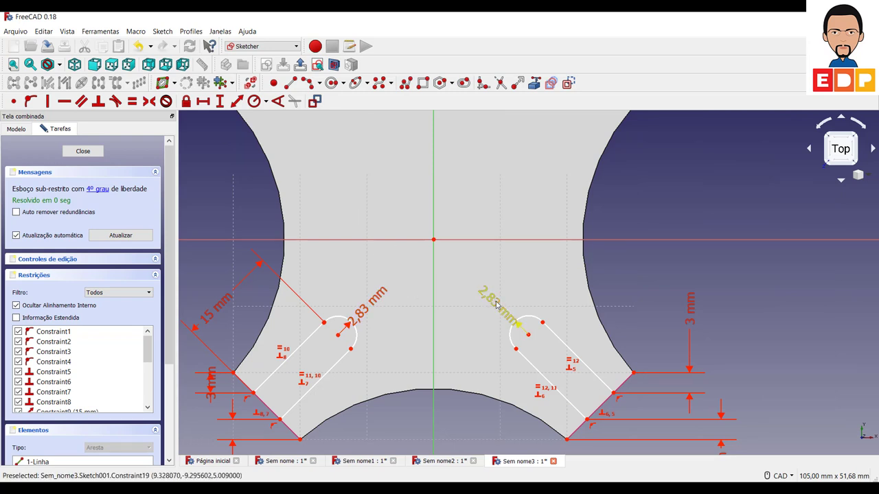
Draw short lines between the corner vertices beside the right and left slots.
{"action": "left_click_drag", "start_coordinate": [488, 288], "coordinate": [462, 288]}
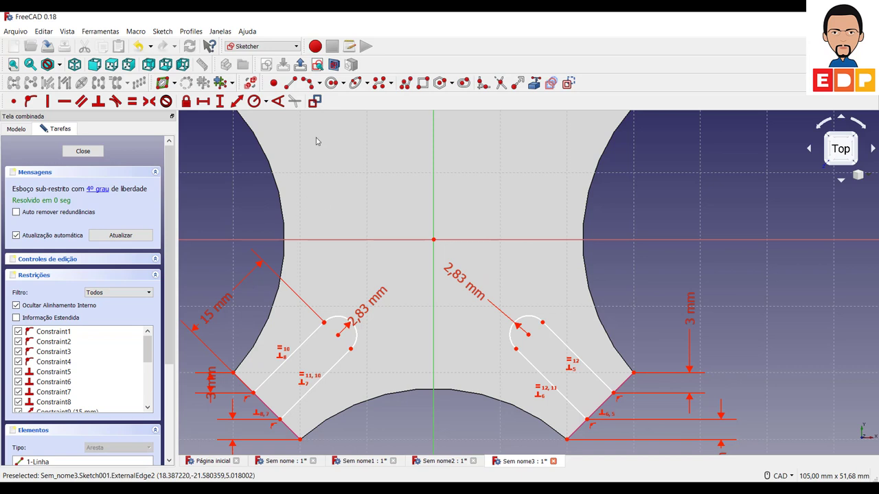
{"action": "left_click", "coordinate": [290, 83]}
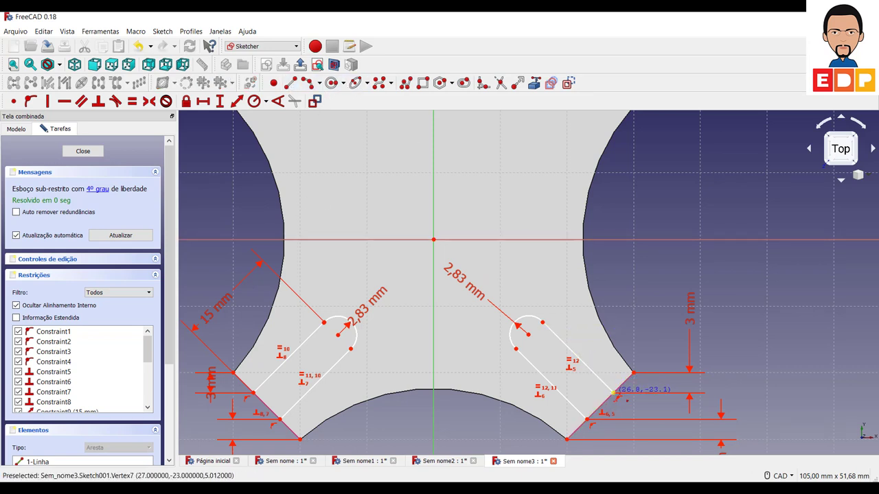
{"action": "left_click", "coordinate": [613, 392]}
{"action": "left_click", "coordinate": [586, 420]}
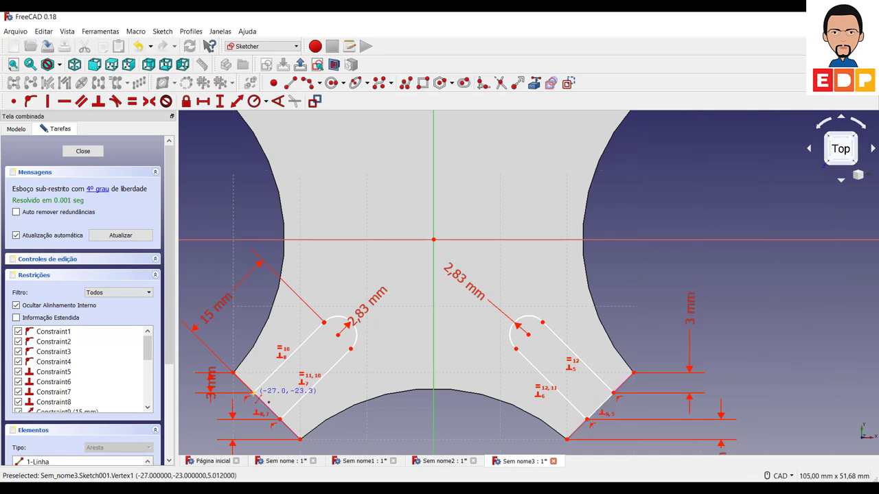
{"action": "left_click", "coordinate": [252, 392]}
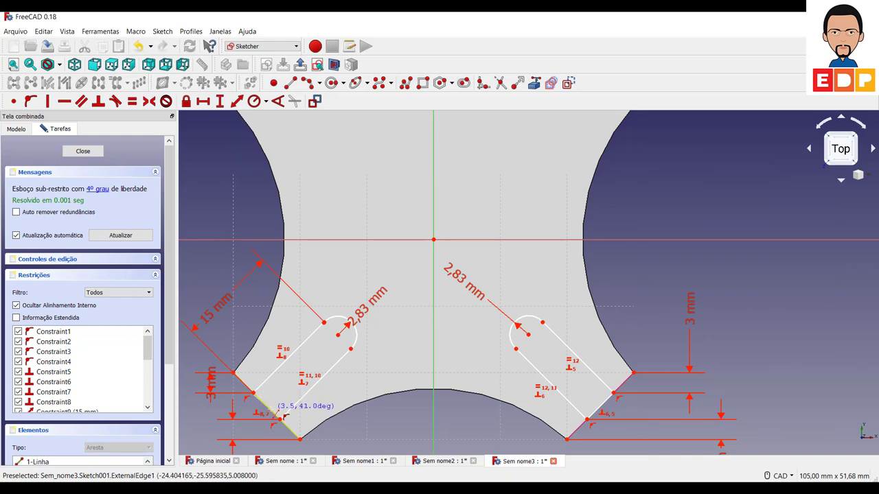
{"action": "left_click", "coordinate": [280, 417]}
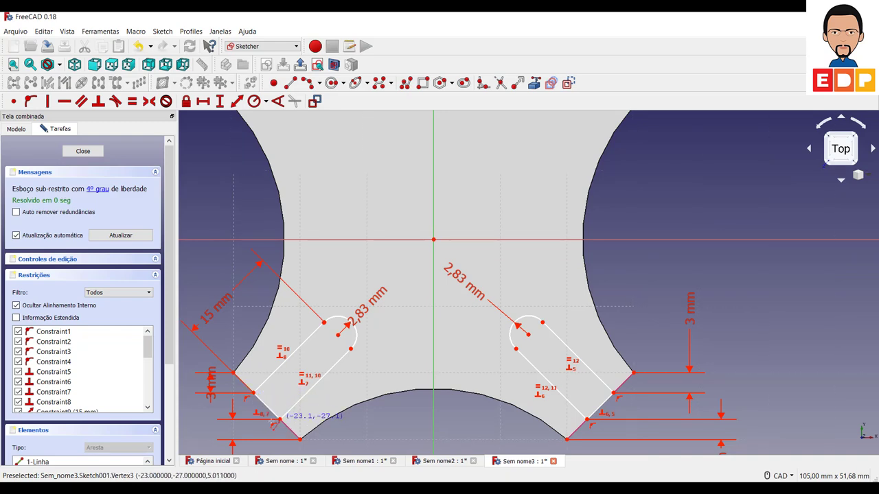
Move the 3 mm and 2,83 mm dimension labels clear of the plate outline.
{"action": "scroll", "coordinate": [223, 398], "scroll_direction": "down", "scroll_amount": 4}
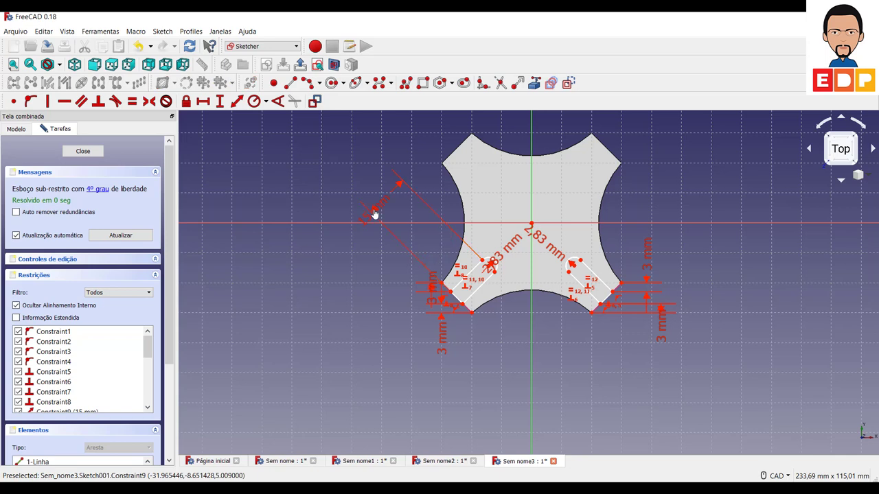
{"action": "left_click_drag", "start_coordinate": [431, 291], "coordinate": [348, 291]}
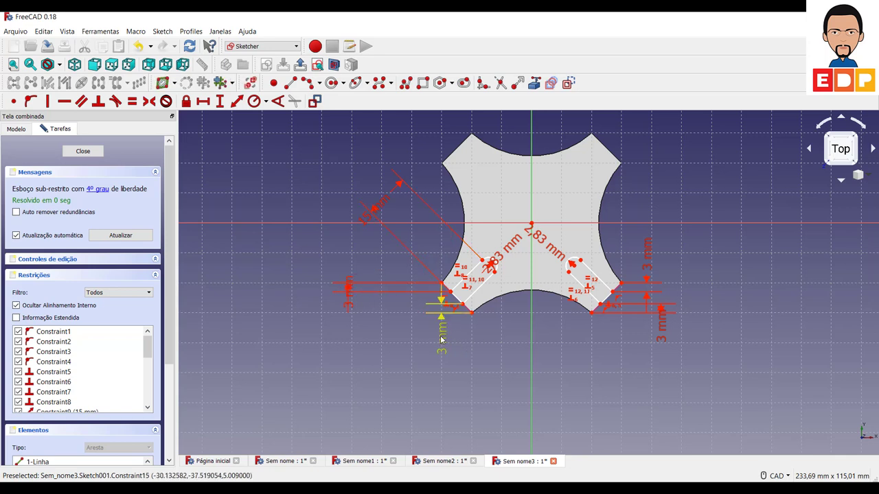
{"action": "left_click_drag", "start_coordinate": [441, 336], "coordinate": [389, 404]}
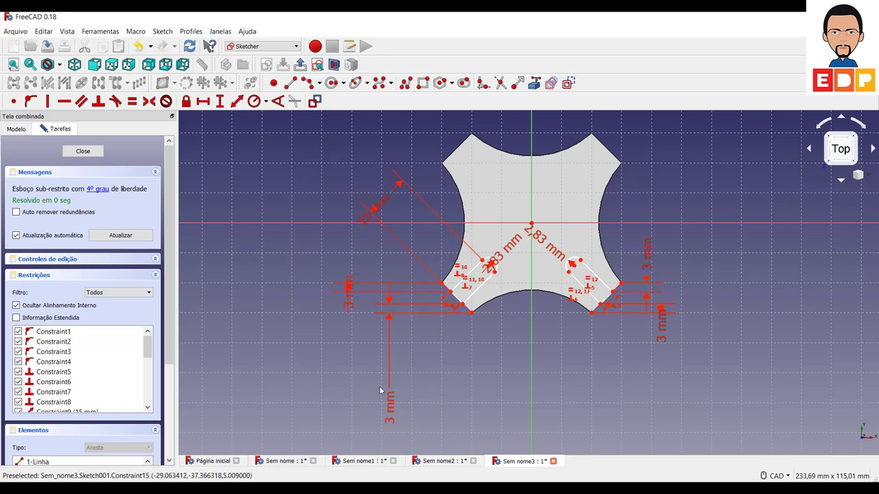
{"action": "left_click_drag", "start_coordinate": [349, 288], "coordinate": [342, 247]}
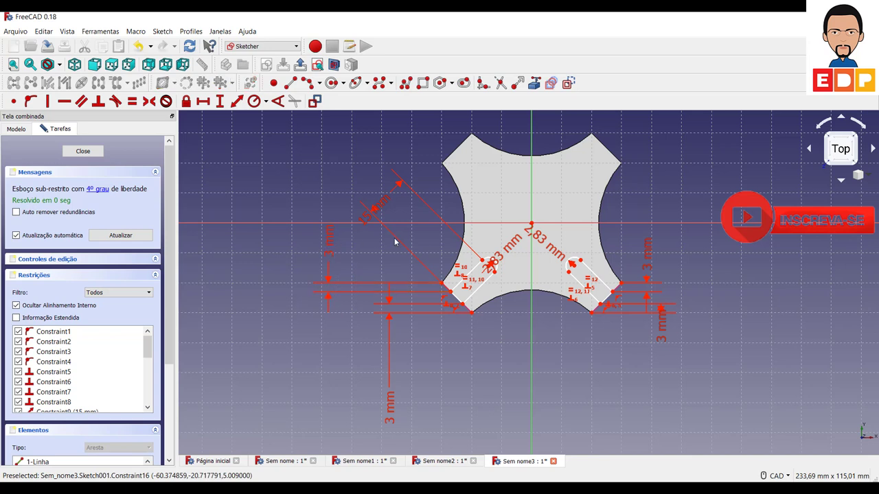
{"action": "left_click_drag", "start_coordinate": [491, 255], "coordinate": [497, 195]}
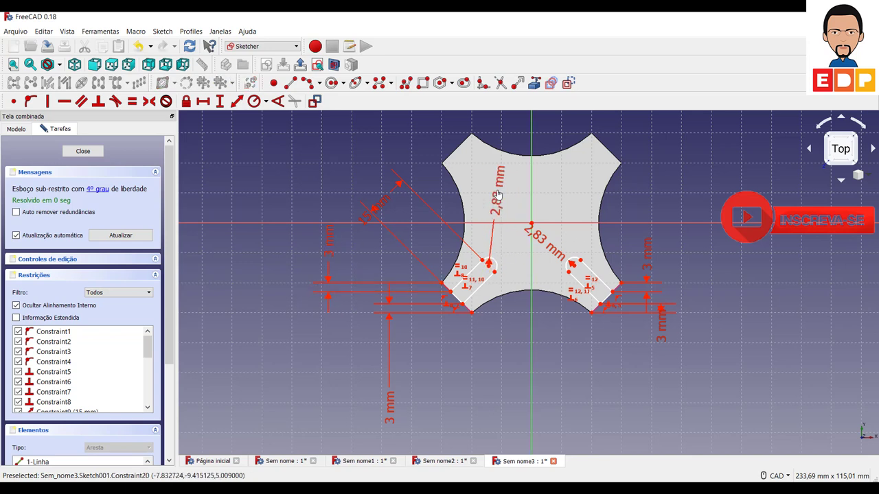
{"action": "left_click_drag", "start_coordinate": [542, 241], "coordinate": [571, 199]}
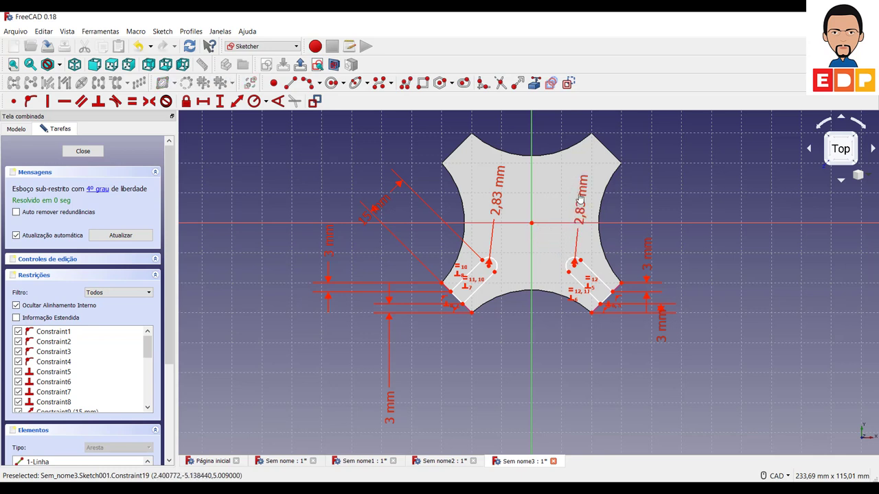
{"action": "left_click_drag", "start_coordinate": [652, 266], "coordinate": [753, 261]}
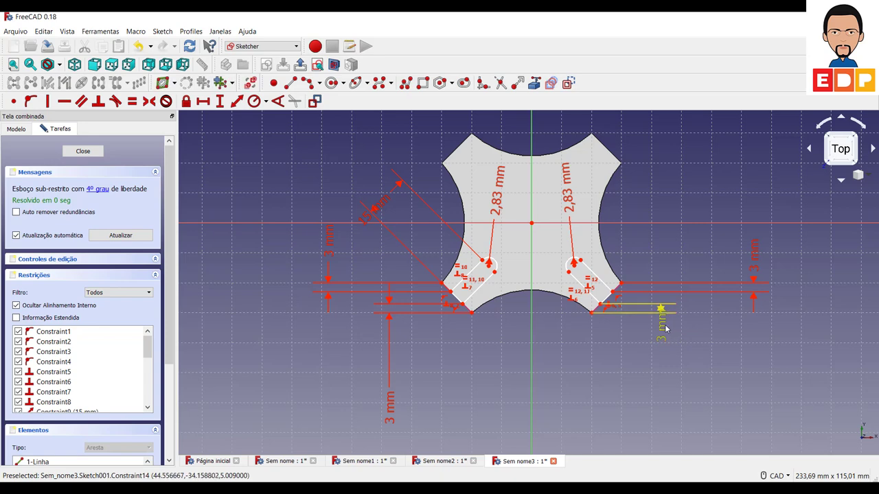
{"action": "left_click_drag", "start_coordinate": [661, 328], "coordinate": [741, 391]}
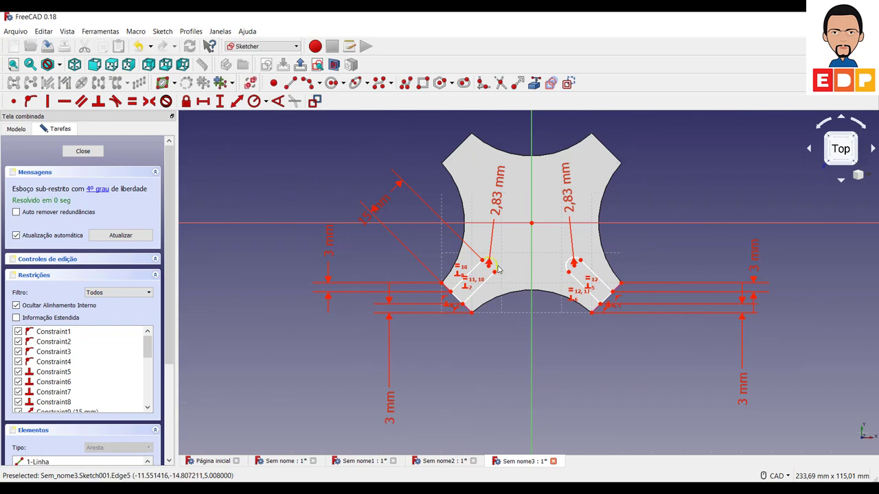
{"action": "mouse_move", "coordinate": [500, 268]}
{"action": "left_mouse_down"}
{"action": "mouse_move", "coordinate": [504, 258]}
{"action": "mouse_move", "coordinate": [497, 262]}
{"action": "left_mouse_up"}
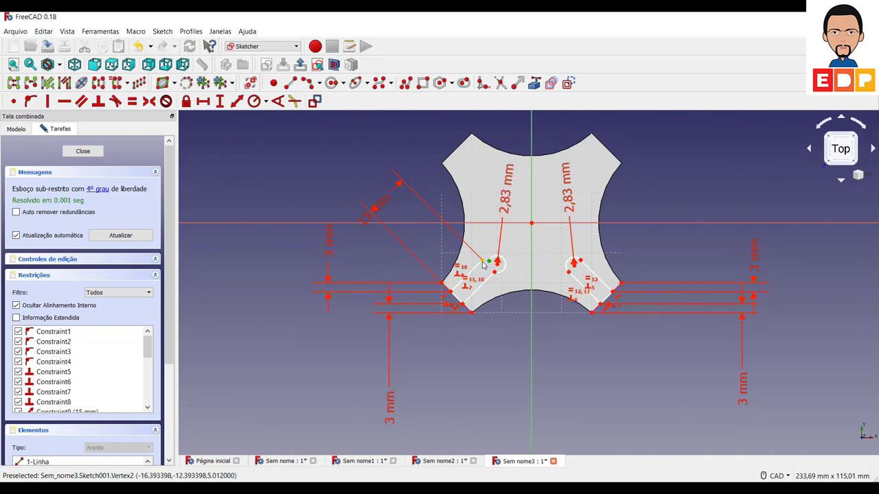
Apply Point on Object to both slots' arc end points, leaving the sketch fully constrained.
{"action": "left_click", "coordinate": [14, 100]}
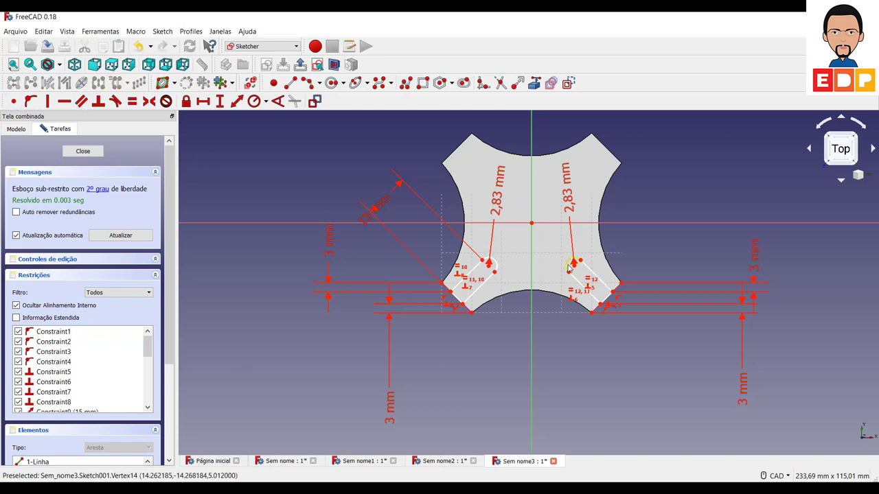
{"action": "left_click_drag", "start_coordinate": [568, 268], "coordinate": [563, 263]}
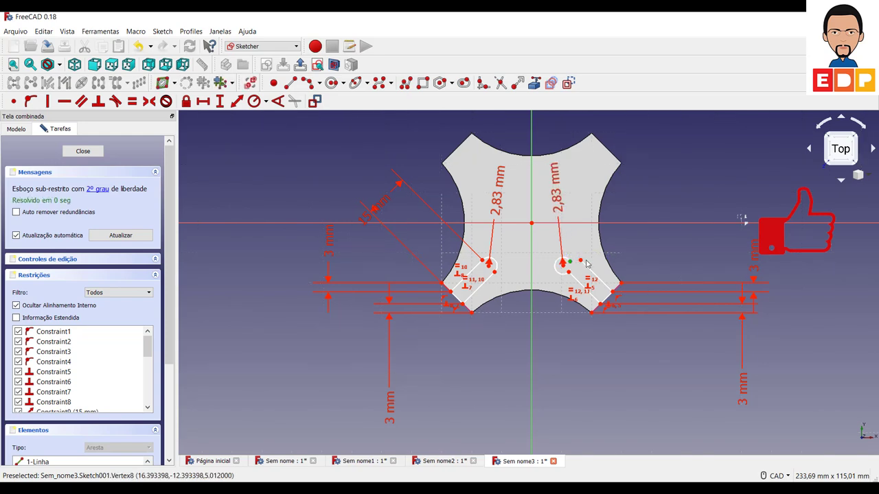
{"action": "left_click", "coordinate": [586, 262]}
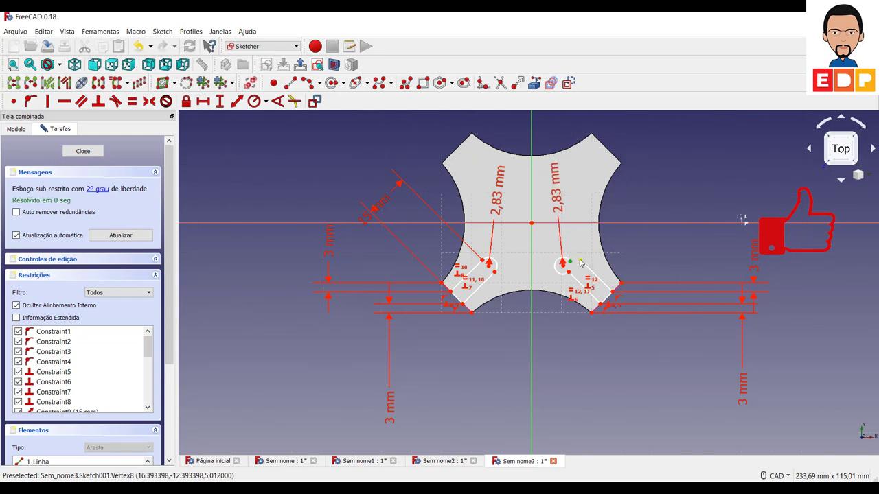
{"action": "left_click", "coordinate": [30, 102]}
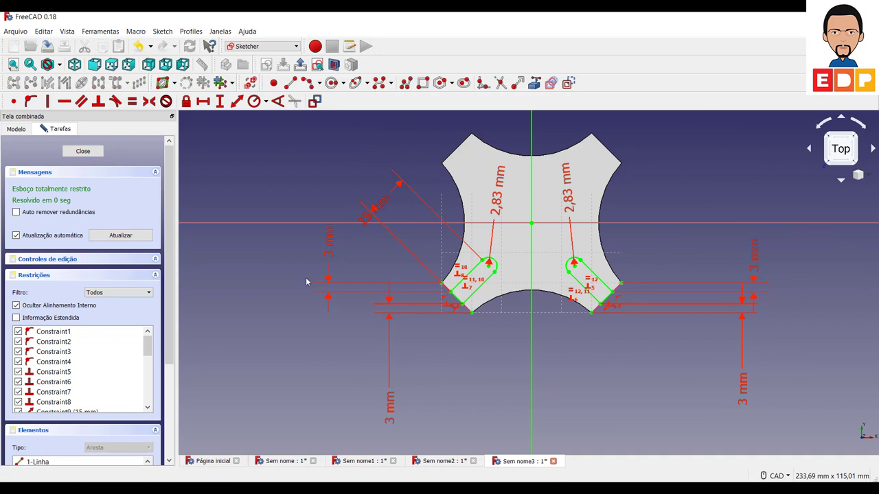
Close the sketch and pocket it with type Through all to cut both lower slots.
{"action": "left_click", "coordinate": [89, 157]}
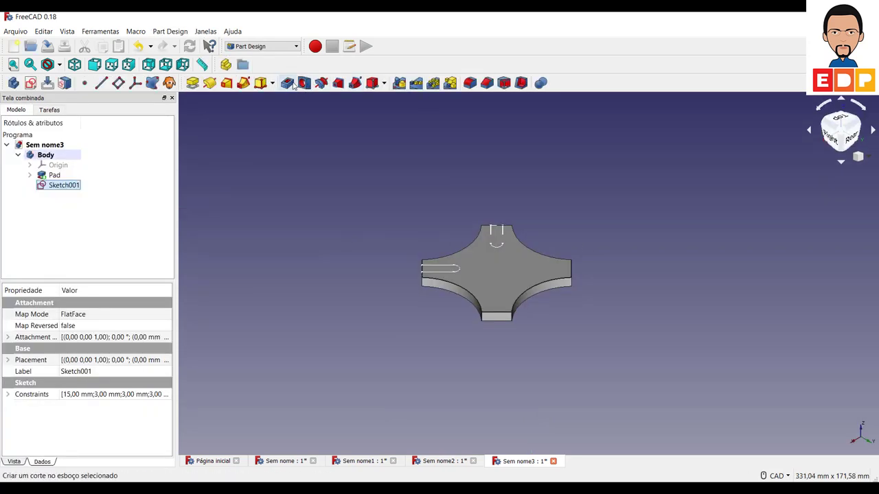
{"action": "left_click", "coordinate": [288, 83]}
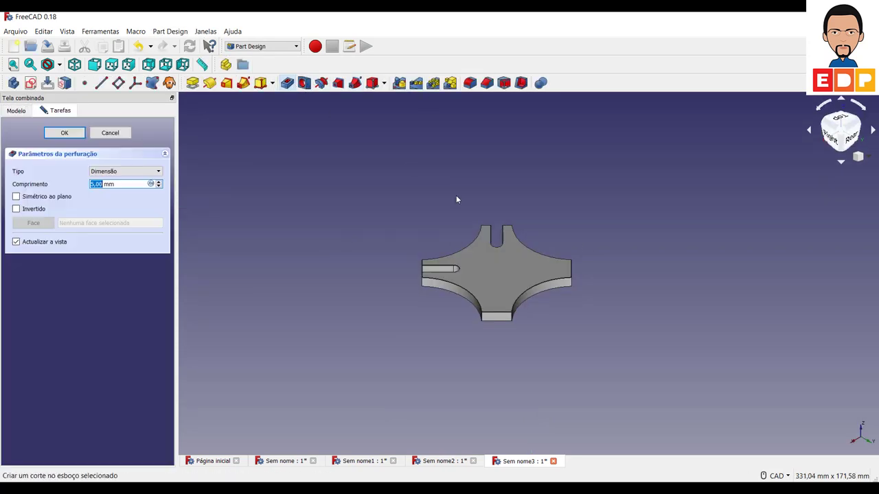
{"action": "left_click", "coordinate": [843, 120]}
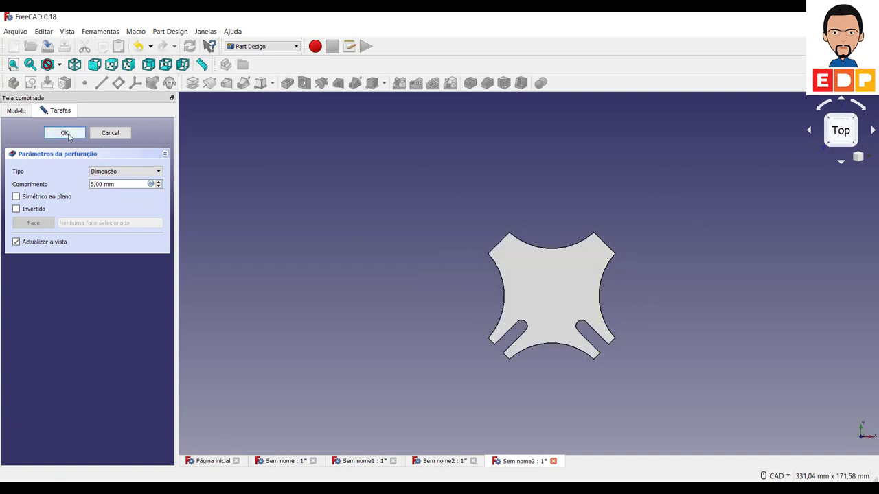
{"action": "left_click", "coordinate": [109, 172]}
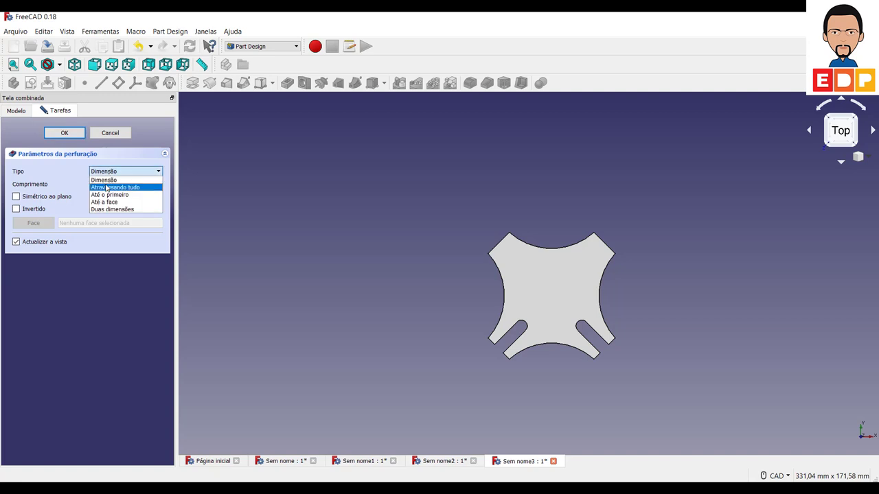
{"action": "left_click", "coordinate": [110, 187]}
{"action": "key", "text": "Return"}
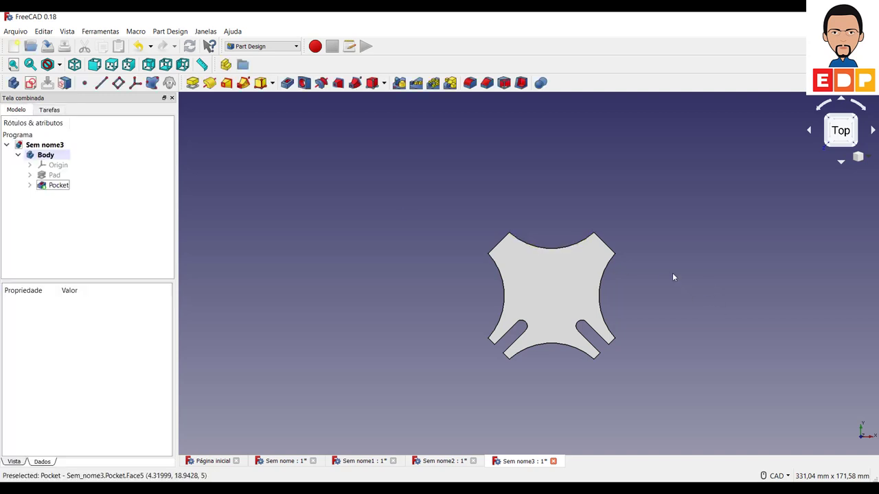
{"action": "left_click", "coordinate": [59, 188]}
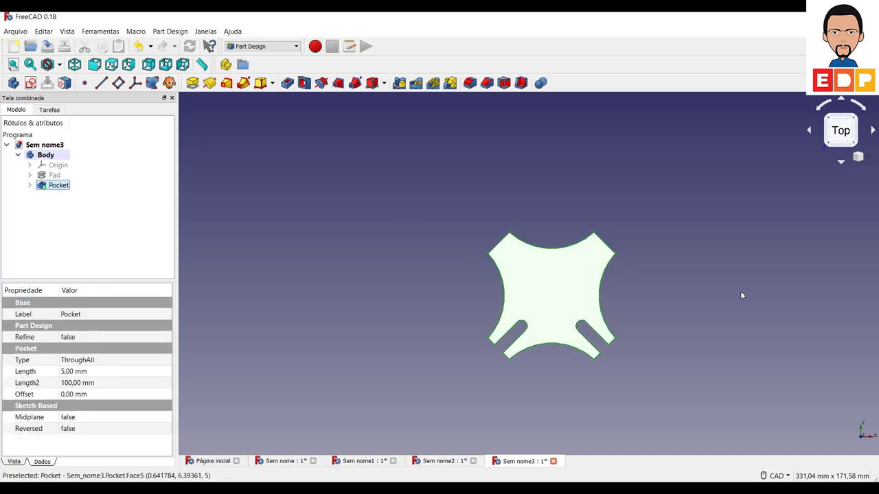
Mirror the Pocket across the sketch's horizontal axis to add the two upper slots.
{"action": "left_click", "coordinate": [853, 118]}
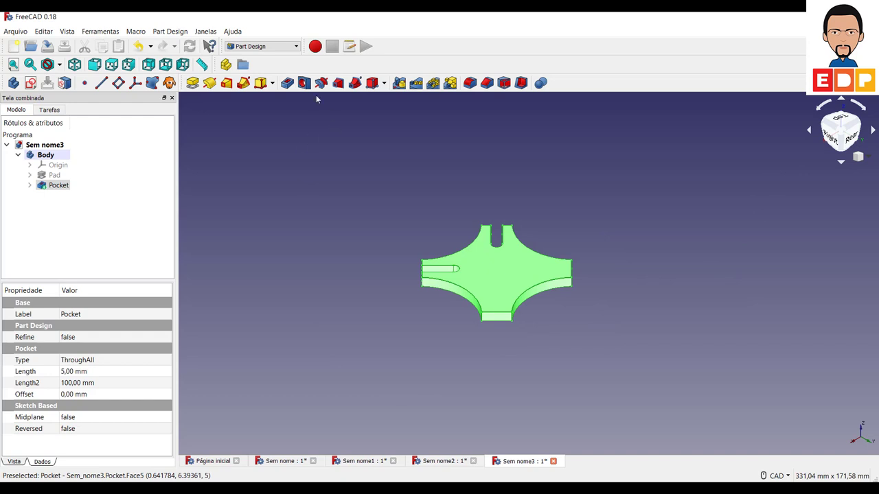
{"action": "left_click", "coordinate": [399, 83]}
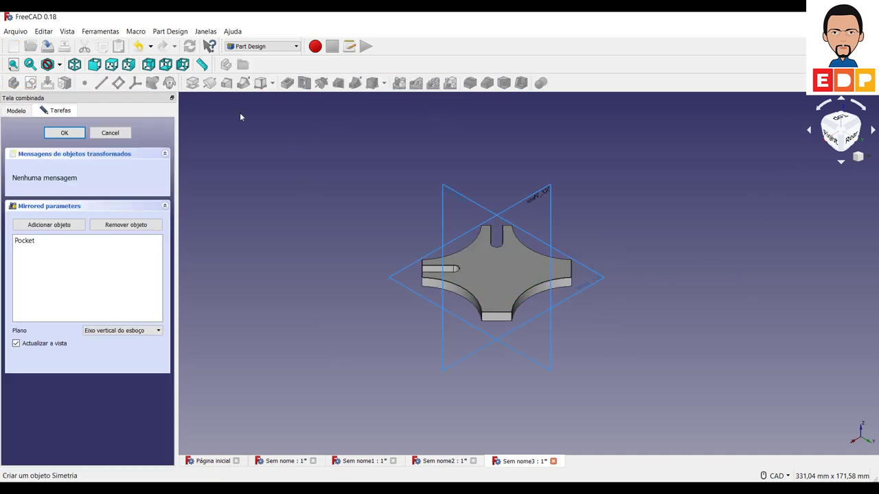
{"action": "left_click", "coordinate": [843, 120]}
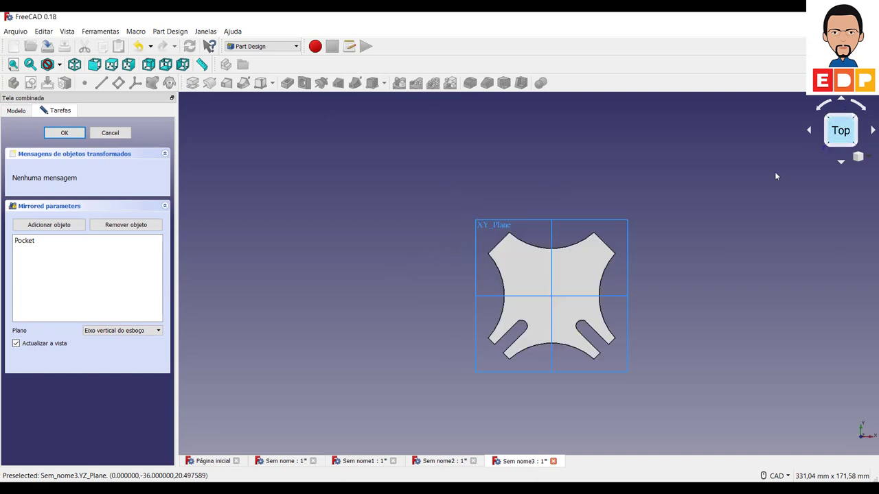
{"action": "left_click", "coordinate": [109, 331]}
{"action": "left_click", "coordinate": [108, 347]}
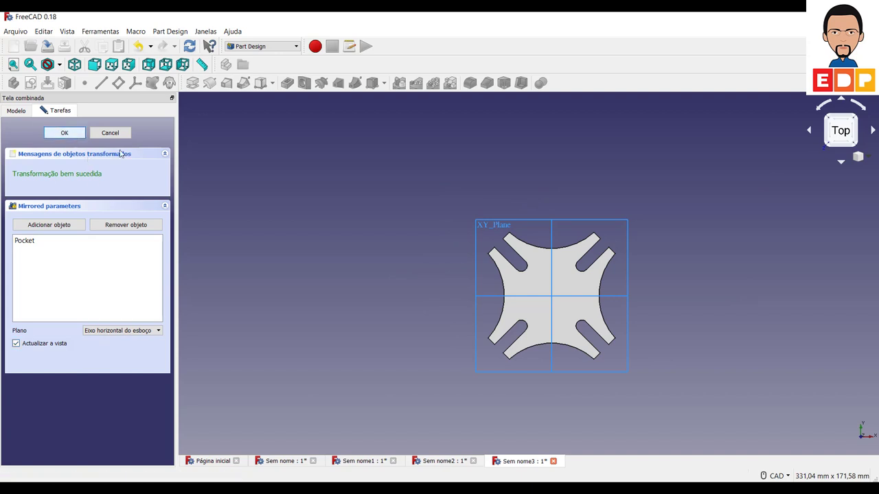
{"action": "left_click", "coordinate": [65, 133]}
{"action": "scroll", "coordinate": [545, 307], "scroll_direction": "up", "scroll_amount": 4}
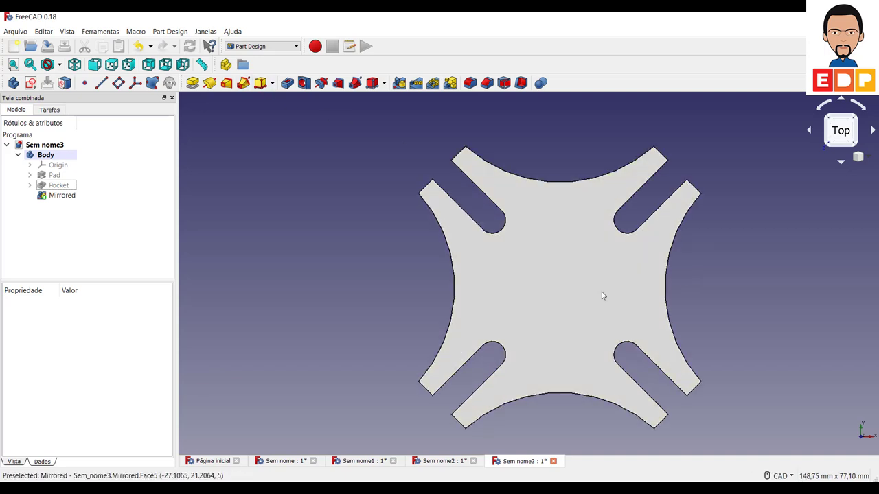
{"action": "left_click", "coordinate": [602, 295]}
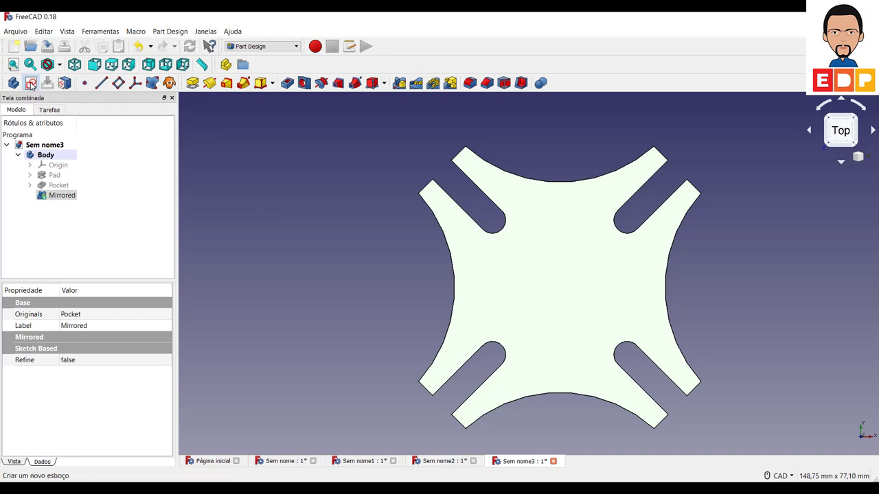
Sketch a circle centred on the plate's origin, constrain its radius to 10 mm, and close the sketch.
{"action": "left_click", "coordinate": [31, 83]}
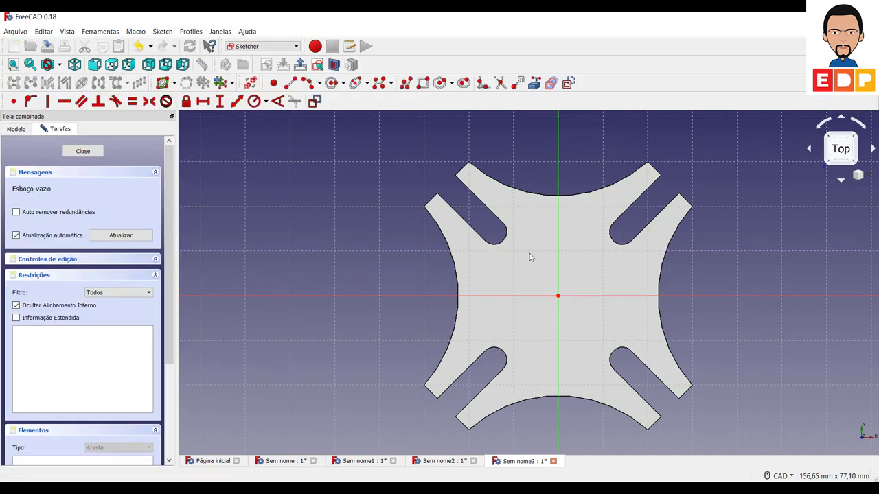
{"action": "left_click", "coordinate": [333, 84]}
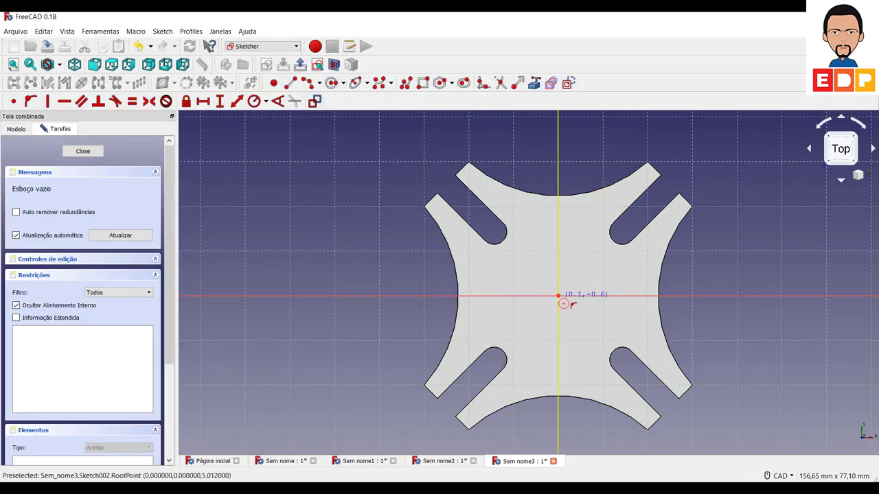
{"action": "left_click", "coordinate": [558, 296]}
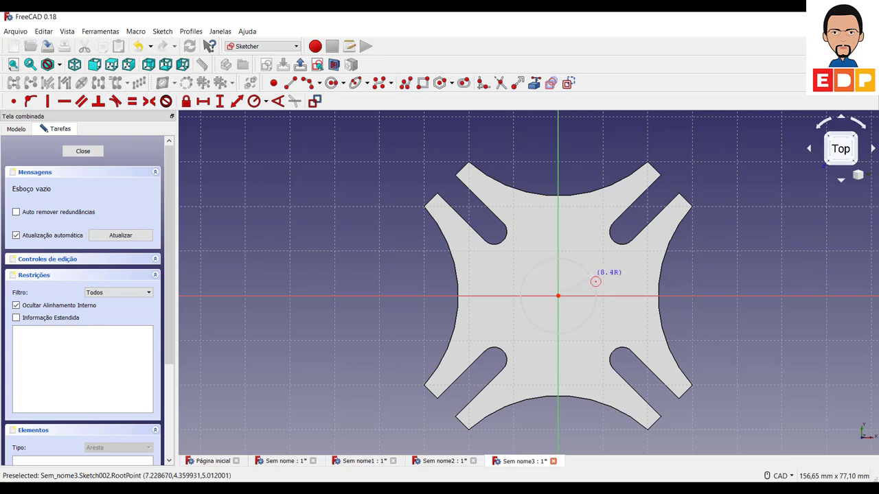
{"action": "left_click", "coordinate": [595, 282]}
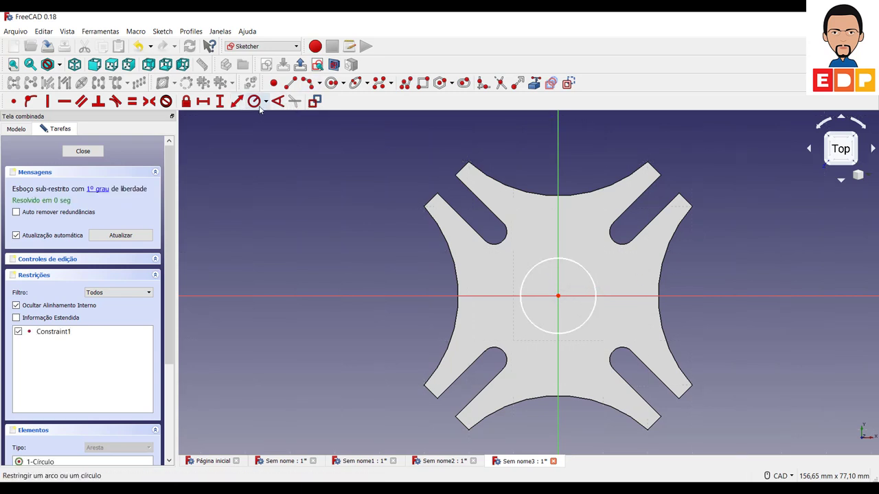
{"action": "left_click", "coordinate": [585, 325]}
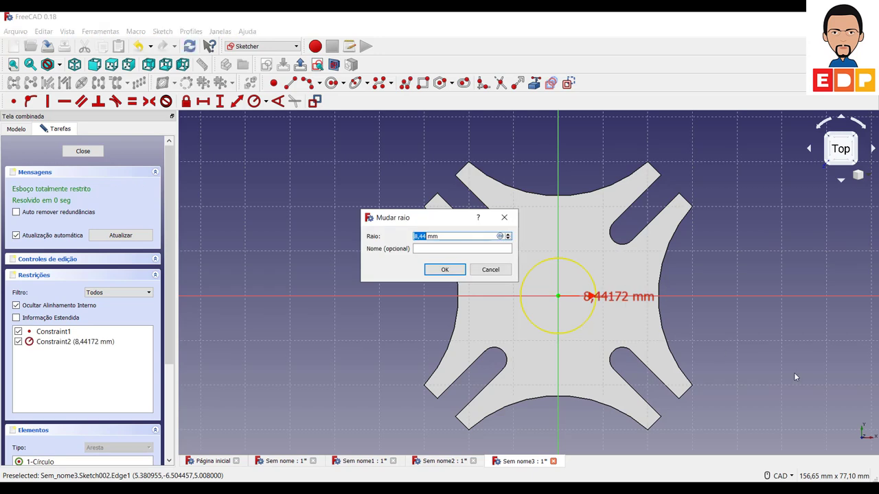
{"action": "type", "text": "10"}
{"action": "key", "text": "Return"}
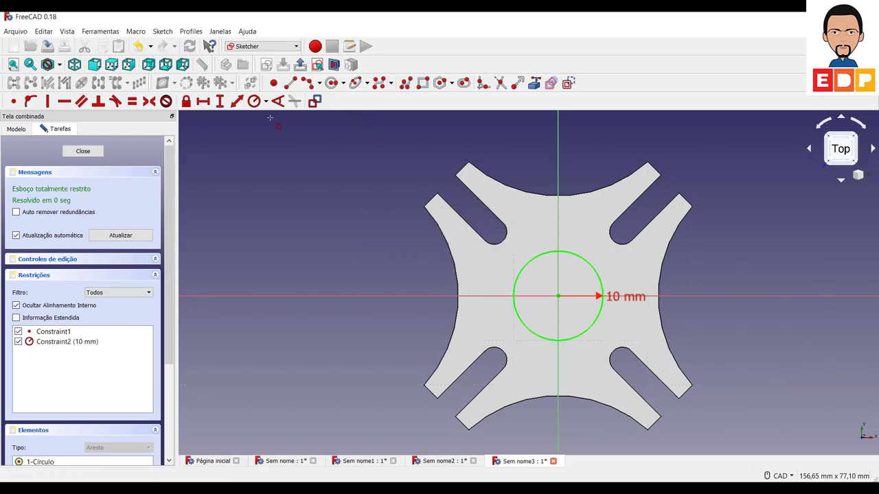
{"action": "left_click", "coordinate": [83, 152]}
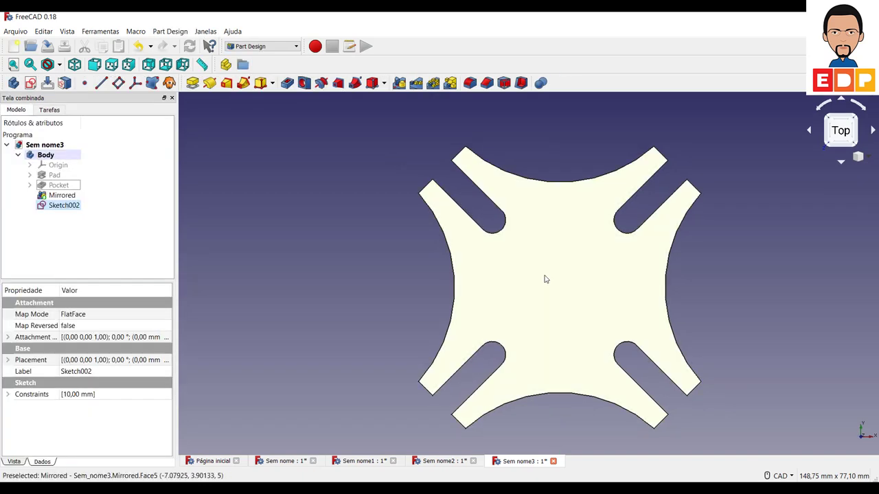
Pad the circle 5 mm into a boss in isometric view and select the boss's top face.
{"action": "left_click", "coordinate": [192, 82]}
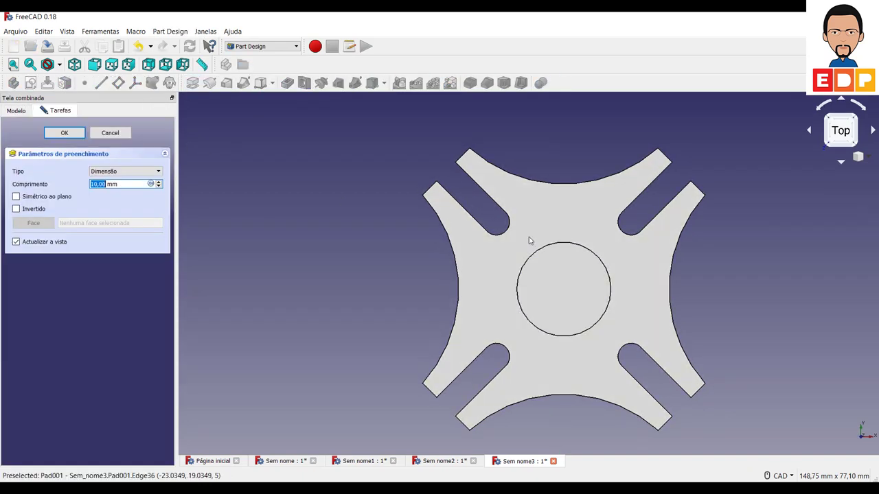
{"action": "left_click", "coordinate": [857, 117]}
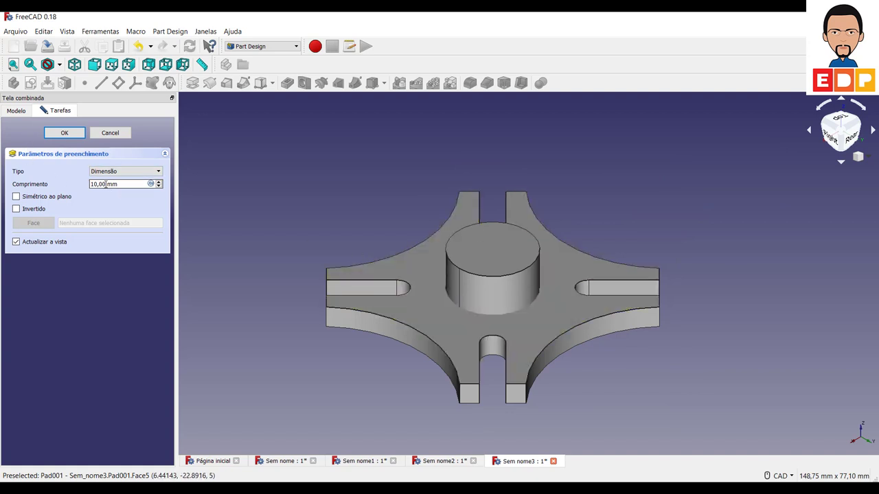
{"action": "left_click_drag", "start_coordinate": [107, 184], "coordinate": [47, 186]}
{"action": "type", "text": "5"}
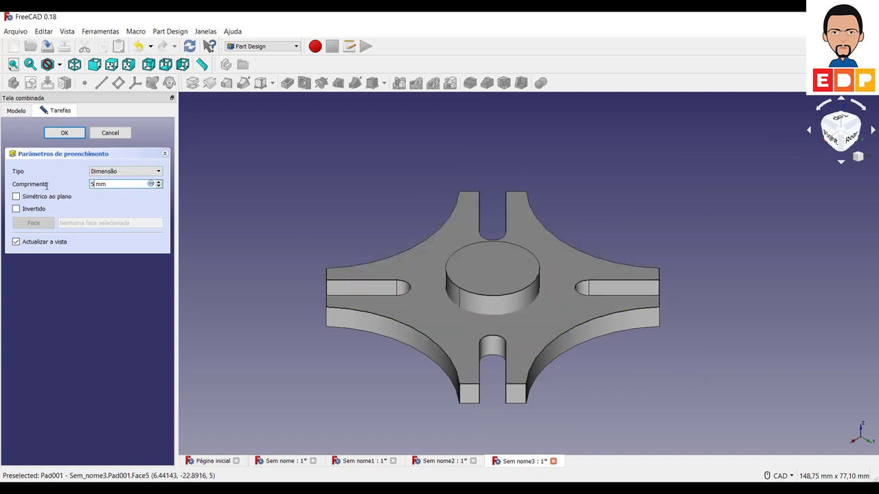
{"action": "key", "text": "Return"}
{"action": "left_click", "coordinate": [501, 275]}
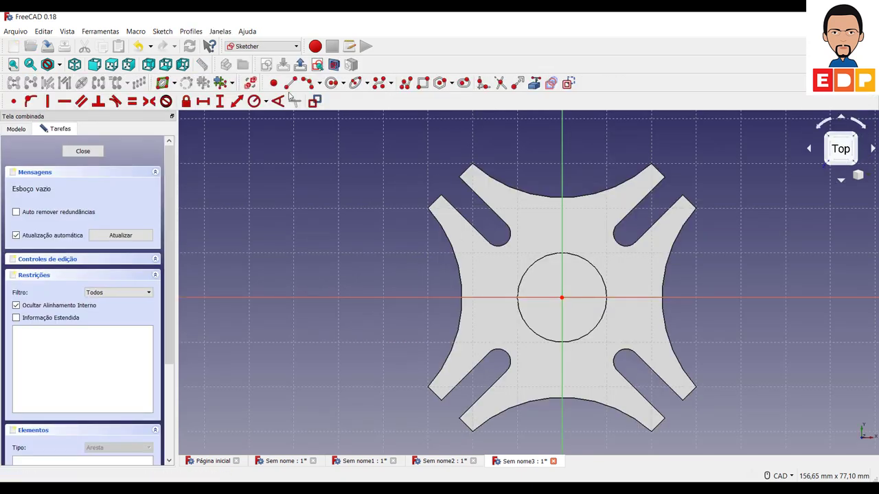
Sketch an origin-centred circle on the boss top with an 8 mm radius constraint and close the sketch.
{"action": "left_click", "coordinate": [562, 297]}
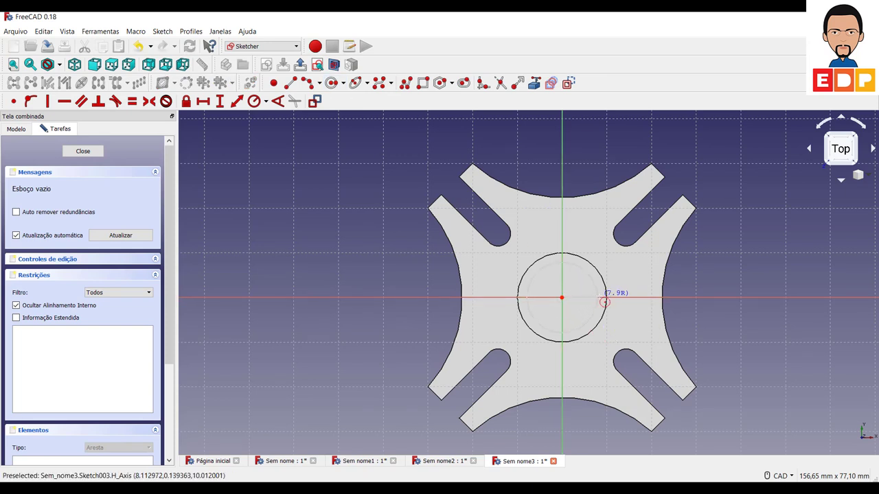
{"action": "left_click", "coordinate": [605, 297]}
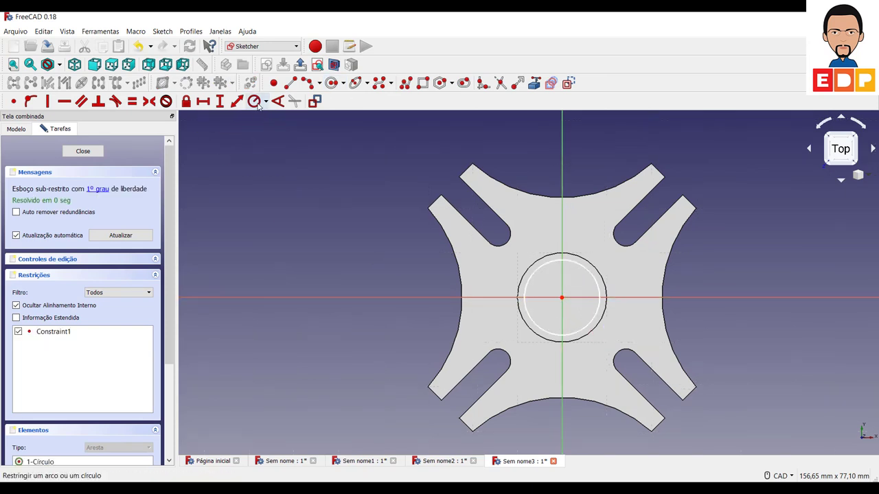
{"action": "left_click", "coordinate": [254, 101]}
{"action": "left_click", "coordinate": [595, 324]}
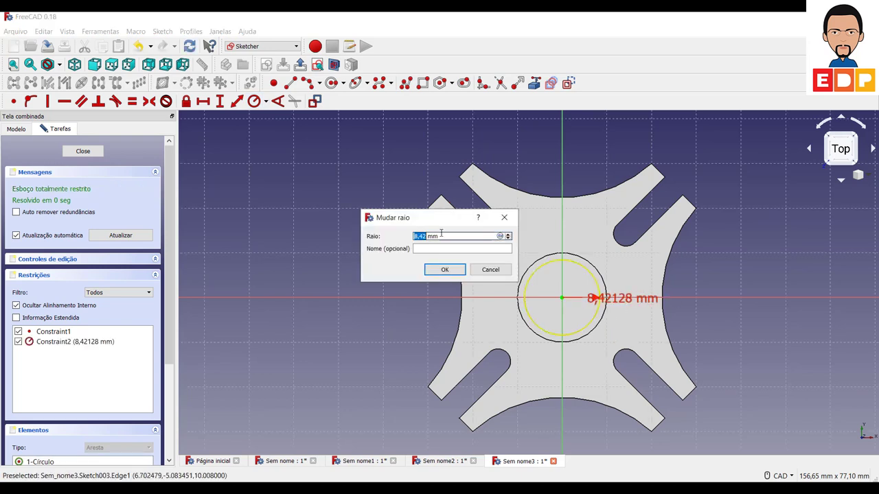
{"action": "type", "text": "8"}
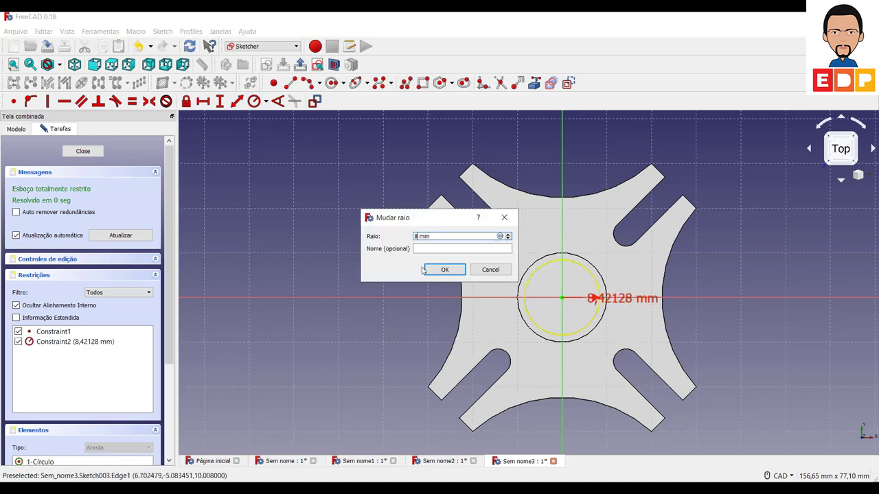
{"action": "left_click", "coordinate": [444, 269]}
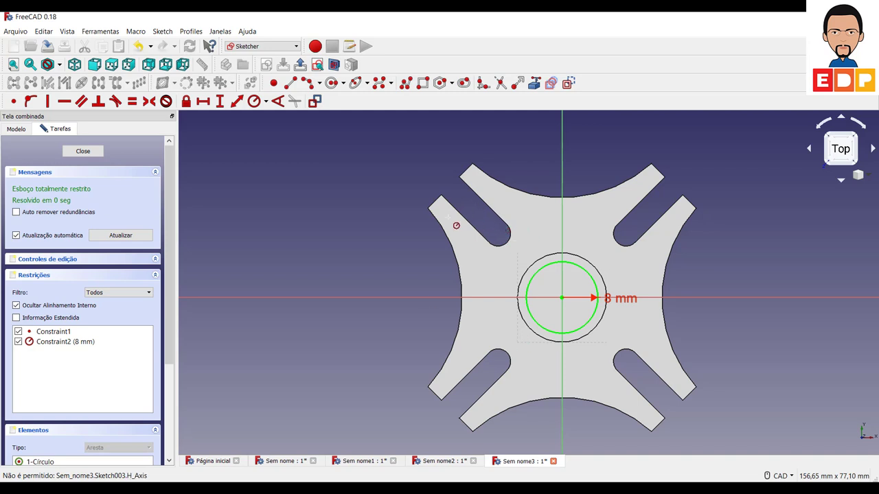
{"action": "left_click", "coordinate": [83, 151]}
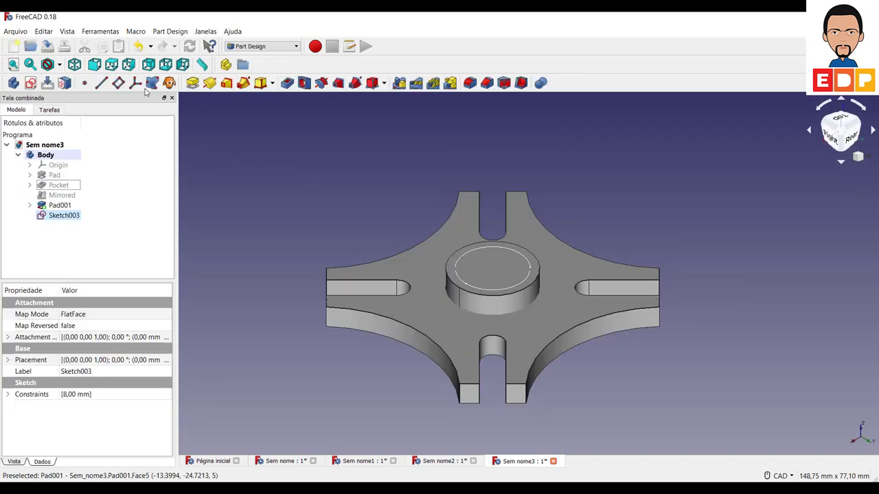
Pocket the 8 mm circle through all, then view the part from the top.
{"action": "left_click", "coordinate": [287, 83]}
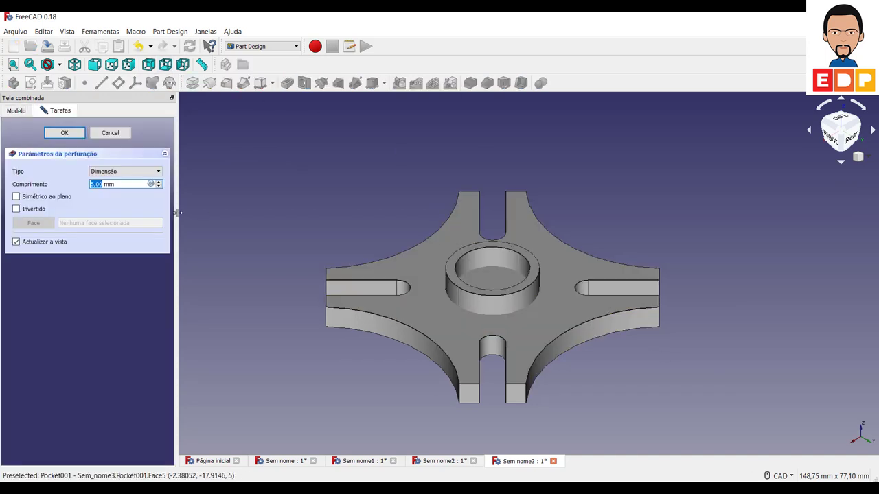
{"action": "left_click", "coordinate": [123, 171]}
{"action": "left_click", "coordinate": [124, 188]}
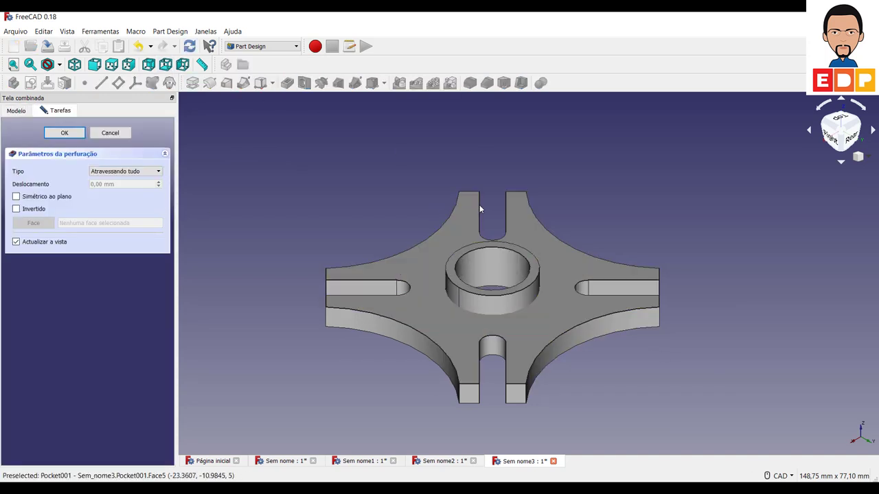
{"action": "left_click", "coordinate": [65, 133]}
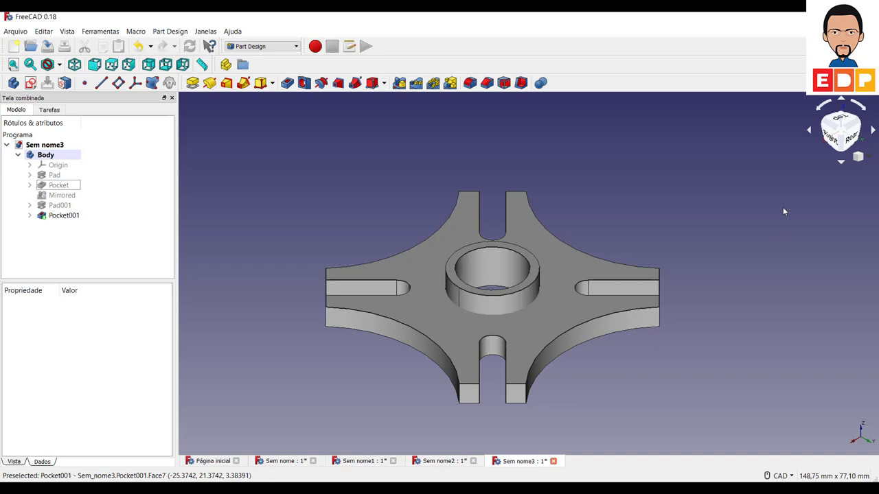
{"action": "left_click", "coordinate": [841, 119]}
{"action": "scroll", "coordinate": [700, 343], "scroll_direction": "down", "scroll_amount": 5}
{"action": "scroll", "coordinate": [726, 328], "scroll_direction": "up", "scroll_amount": 3}
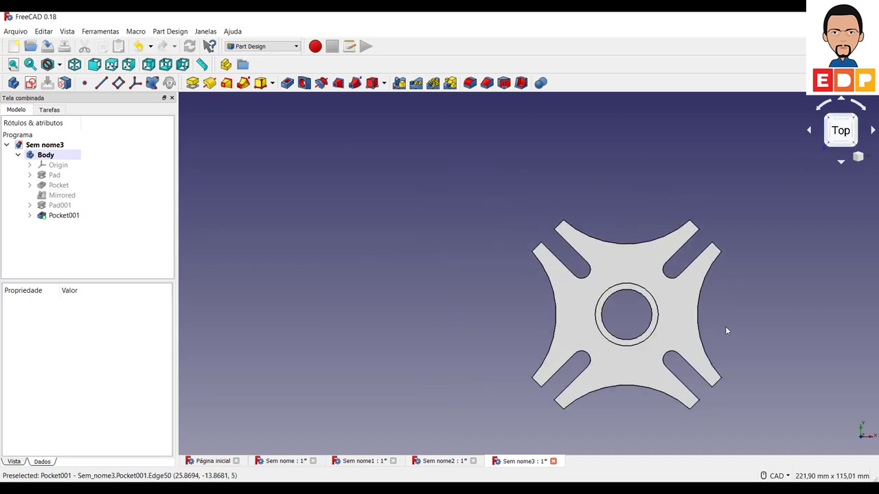
{"action": "scroll", "coordinate": [730, 327], "scroll_direction": "up", "scroll_amount": 2}
{"action": "mouse_move", "coordinate": [750, 318]}
{"action": "middle_mouse_down"}
{"action": "mouse_move", "coordinate": [711, 258]}
{"action": "mouse_move", "coordinate": [709, 278]}
{"action": "middle_mouse_up"}
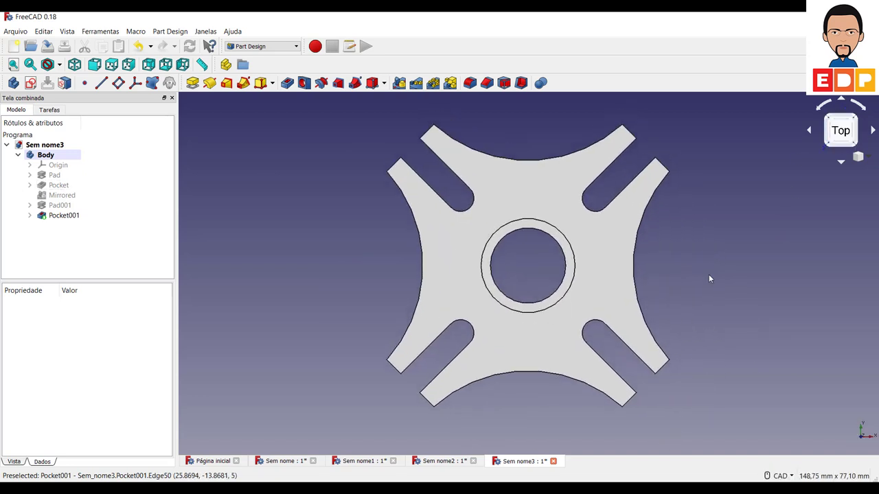